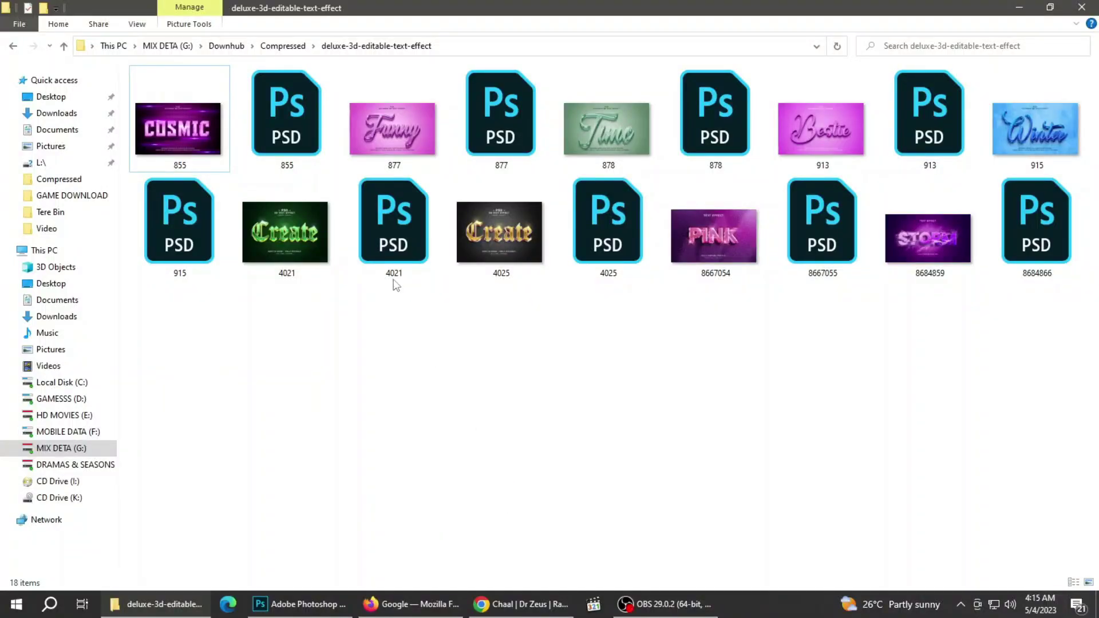
Step: Open the COSMIC preview 855.jpg from File Explorer in the Photos viewer
{"action": "double_click", "coordinate": [165, 131]}
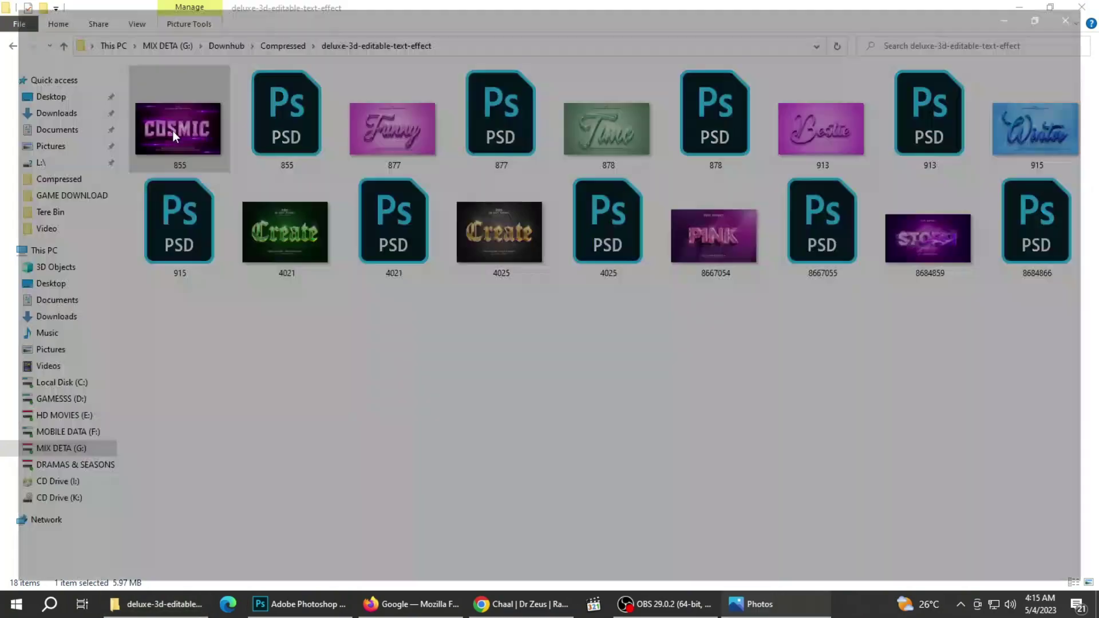
Step: Flip forward through four template previews, then back two, to the COSMIC image
{"action": "key", "text": "Right"}
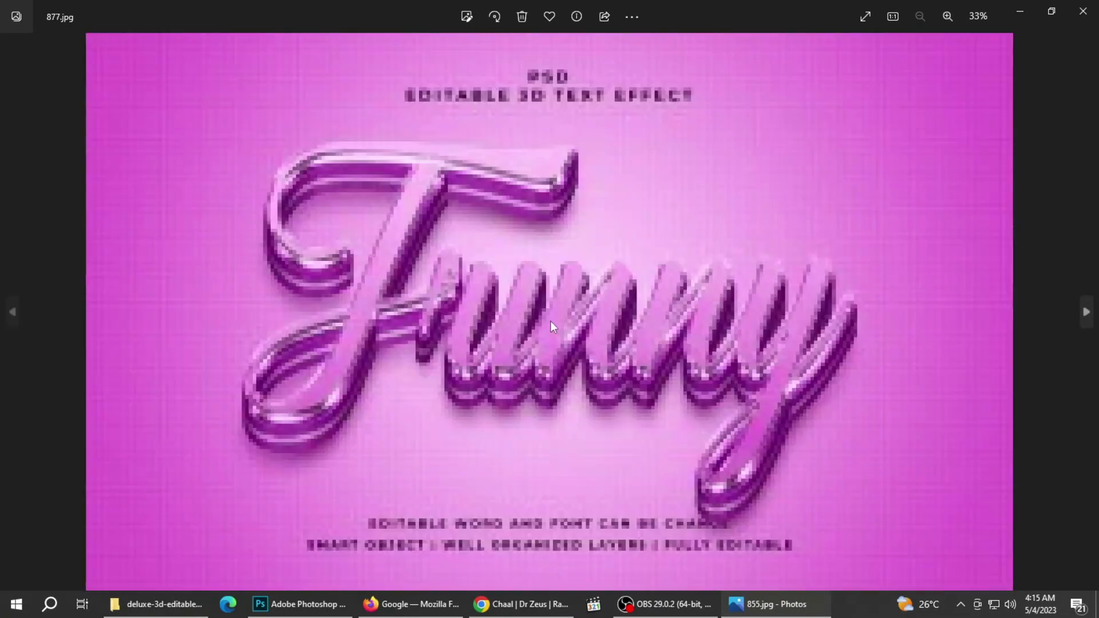
{"action": "key", "text": "Right"}
{"action": "key", "text": "Right"}
{"action": "key", "text": "Right"}
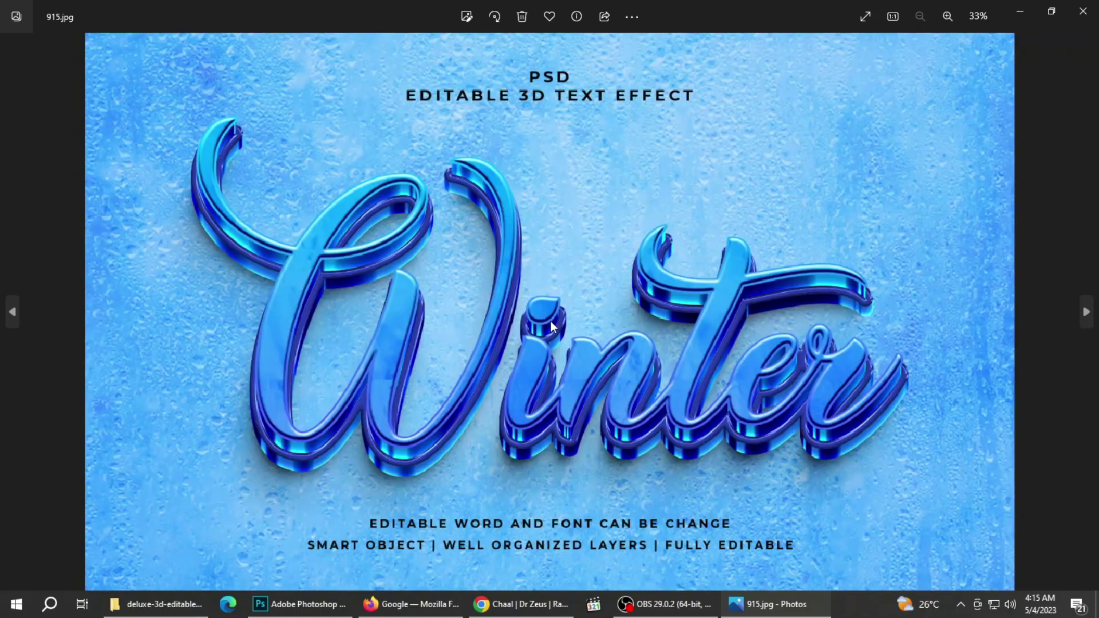
{"action": "key", "text": "Right"}
{"action": "key", "text": "Right"}
{"action": "key", "text": "Right"}
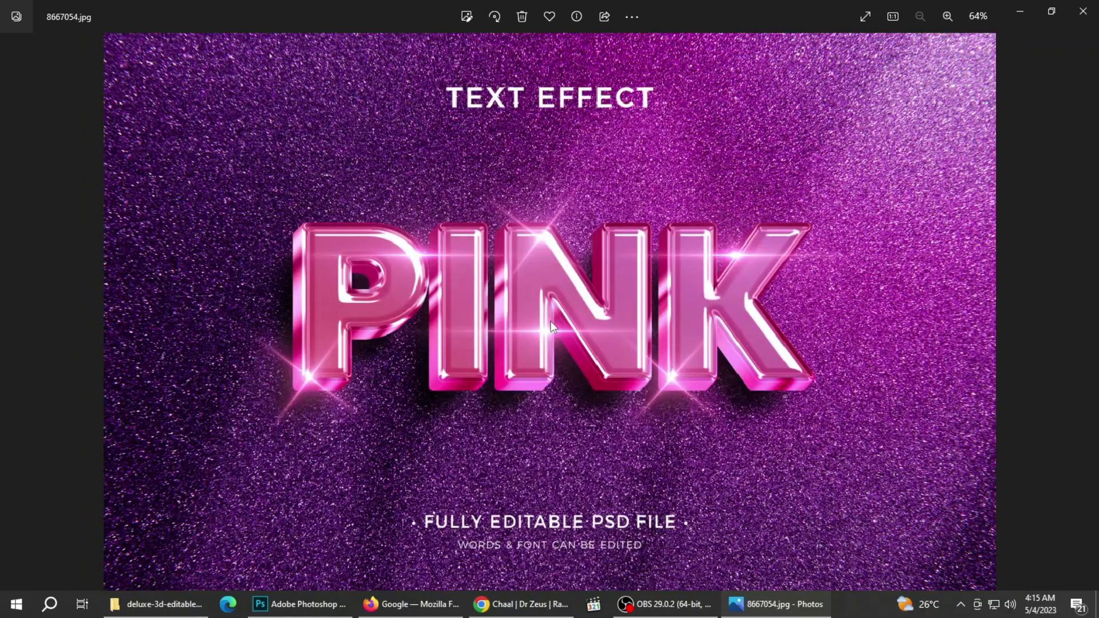
{"action": "key", "text": "Right"}
{"action": "key", "text": "Left"}
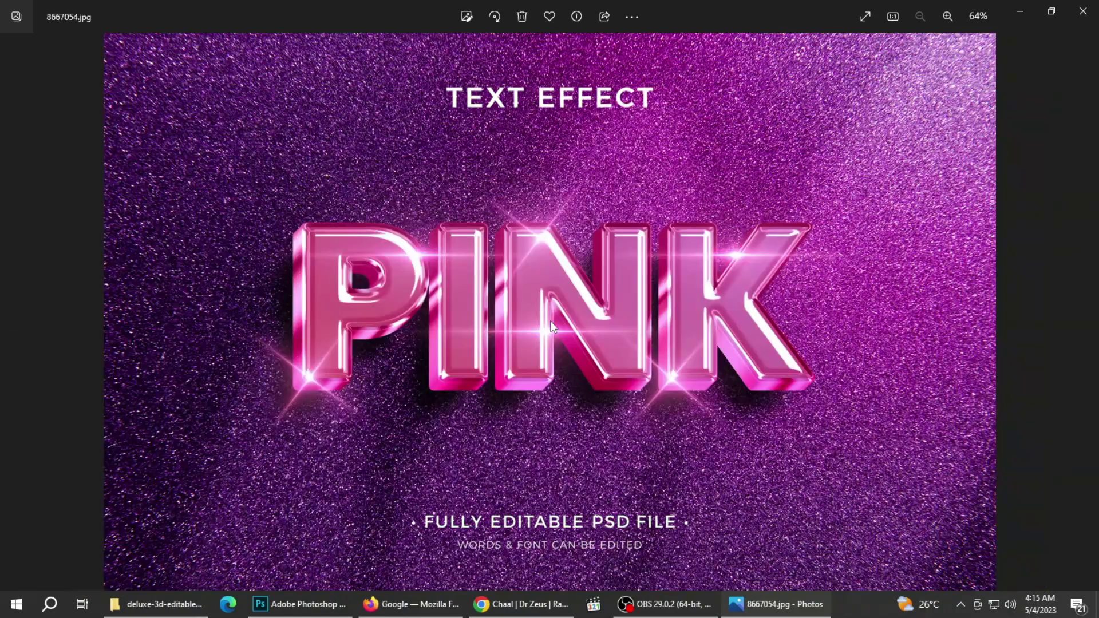
{"action": "key", "text": "Left"}
{"action": "key", "text": "Left"}
{"action": "key", "text": "Left"}
{"action": "key", "text": "Left"}
{"action": "key", "text": "Left"}
{"action": "key", "text": "Left"}
{"action": "key", "text": "Left"}
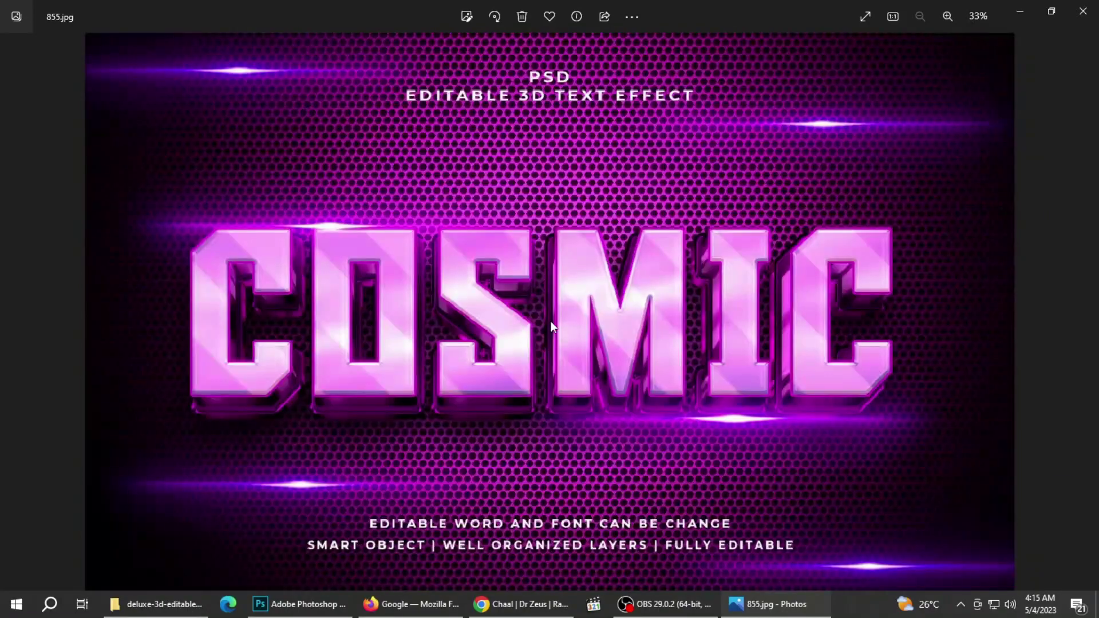
Step: Zoom into the COSMIC preview, pan across its letters, and zoom back out
{"action": "scroll", "coordinate": [544, 311], "scroll_direction": "up", "scroll_amount": 2}
{"action": "scroll", "coordinate": [859, 373], "scroll_direction": "up", "scroll_amount": 1}
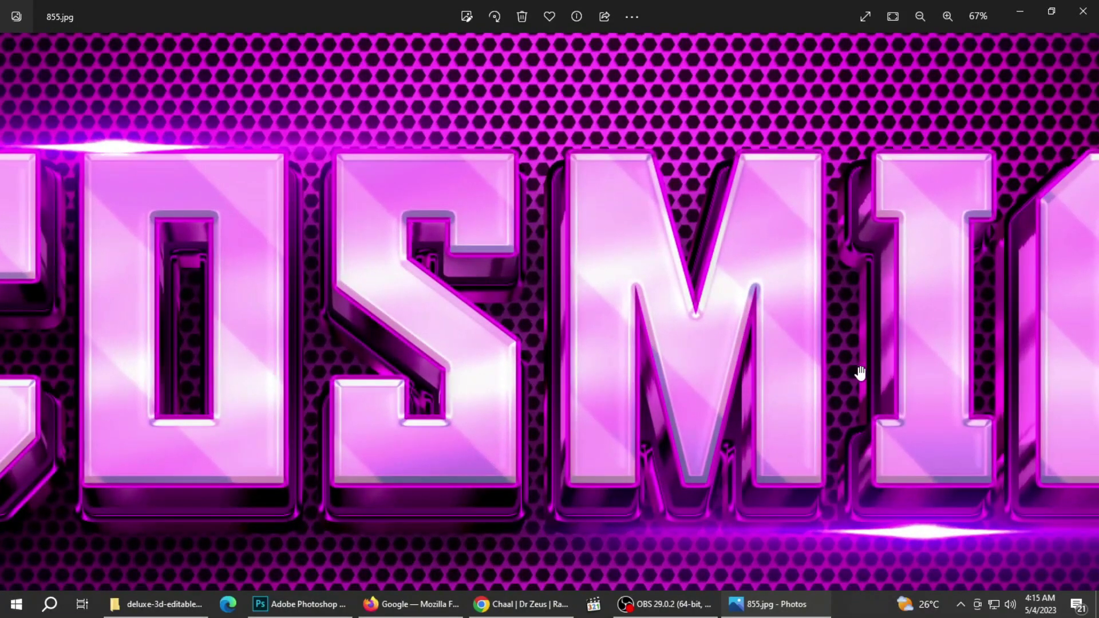
{"action": "left_click_drag", "start_coordinate": [859, 372], "coordinate": [677, 378]}
{"action": "left_click_drag", "start_coordinate": [510, 372], "coordinate": [663, 371]}
{"action": "left_click_drag", "start_coordinate": [166, 367], "coordinate": [311, 363]}
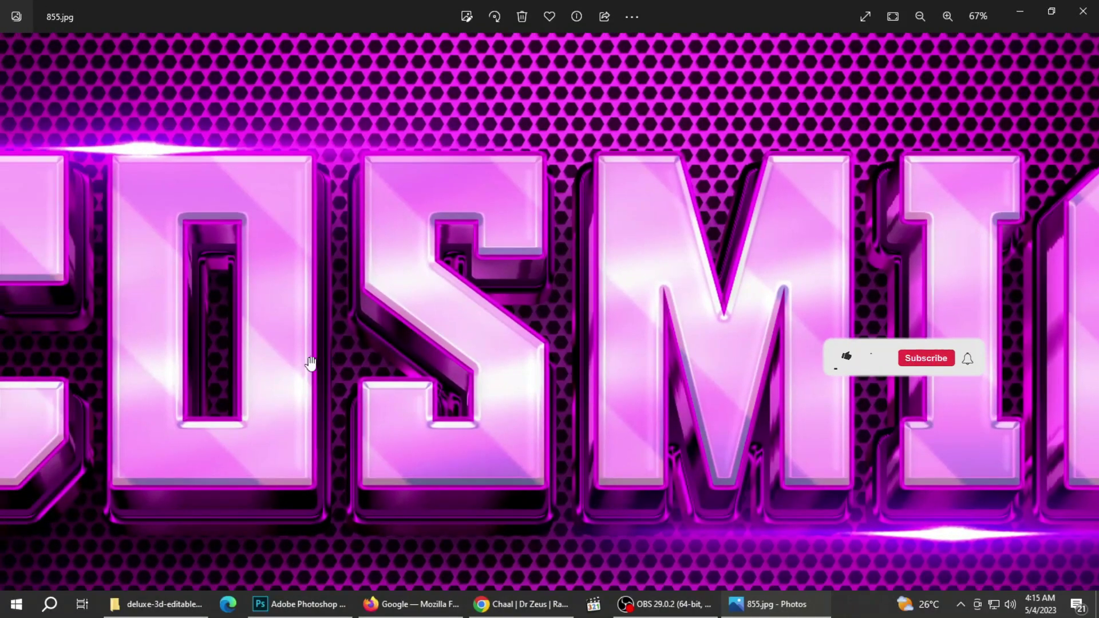
{"action": "left_click_drag", "start_coordinate": [483, 371], "coordinate": [653, 363]}
{"action": "scroll", "coordinate": [504, 378], "scroll_direction": "down", "scroll_amount": 3}
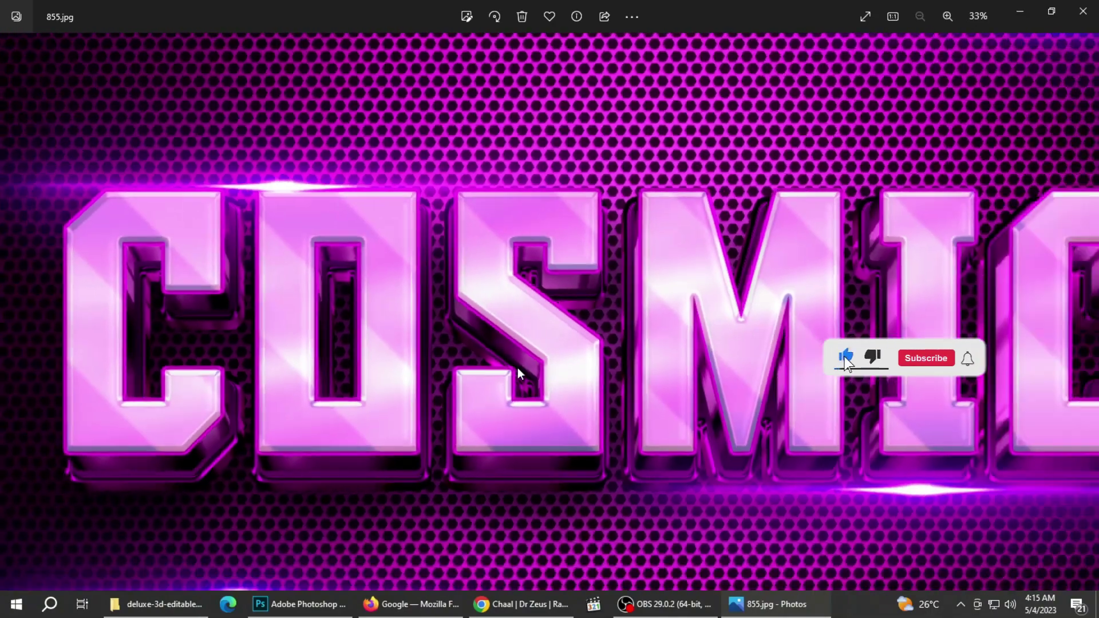
Step: Inspect the Funny preview up close, panning across its lettering
{"action": "key", "text": "Right"}
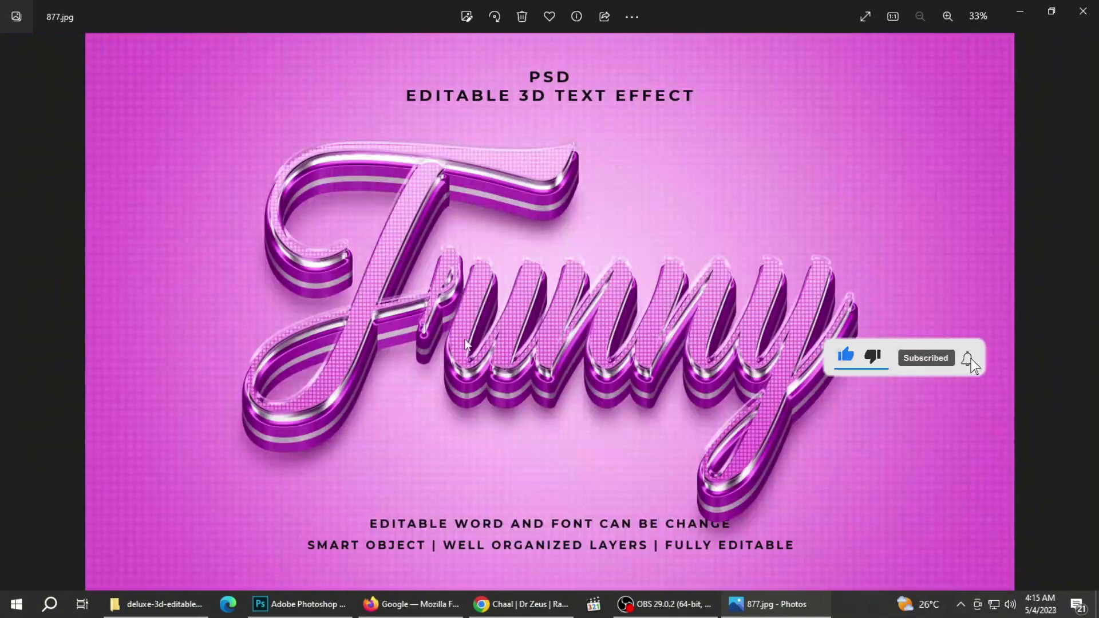
{"action": "scroll", "coordinate": [500, 332], "scroll_direction": "up", "scroll_amount": 3}
{"action": "mouse_move", "coordinate": [532, 312]}
{"action": "left_mouse_down"}
{"action": "mouse_move", "coordinate": [584, 422]}
{"action": "mouse_move", "coordinate": [513, 346]}
{"action": "mouse_move", "coordinate": [656, 396]}
{"action": "mouse_move", "coordinate": [597, 393]}
{"action": "left_mouse_up"}
{"action": "left_click_drag", "start_coordinate": [726, 422], "coordinate": [720, 401]}
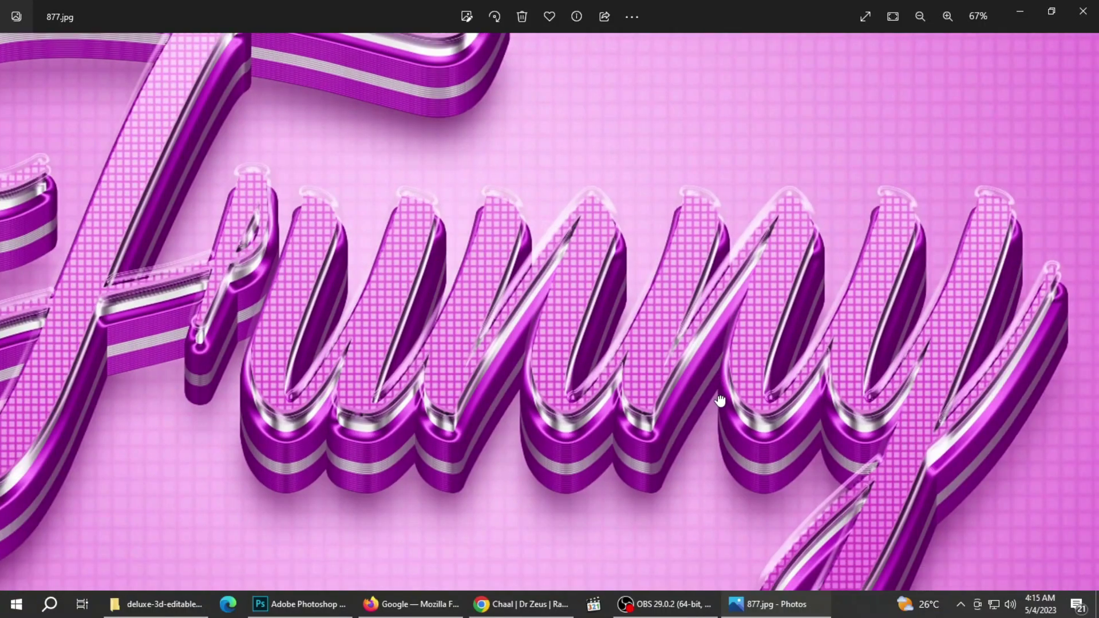
{"action": "scroll", "coordinate": [561, 375], "scroll_direction": "down", "scroll_amount": 3}
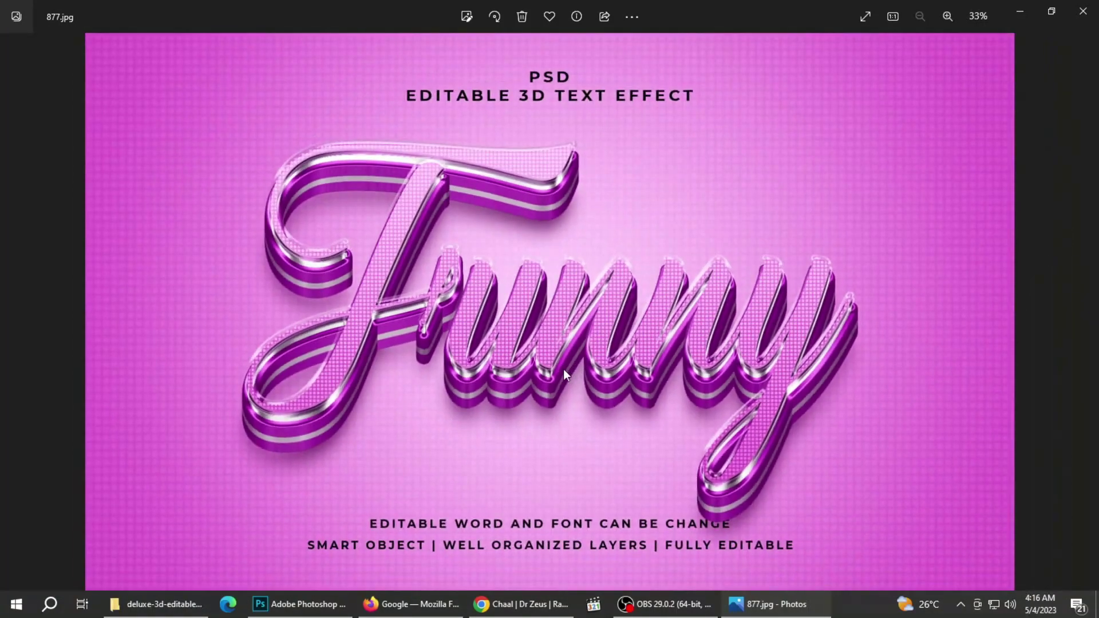
Step: Inspect the Time preview up close, panning across its letters
{"action": "key", "text": "Right"}
{"action": "scroll", "coordinate": [583, 348], "scroll_direction": "up", "scroll_amount": 3}
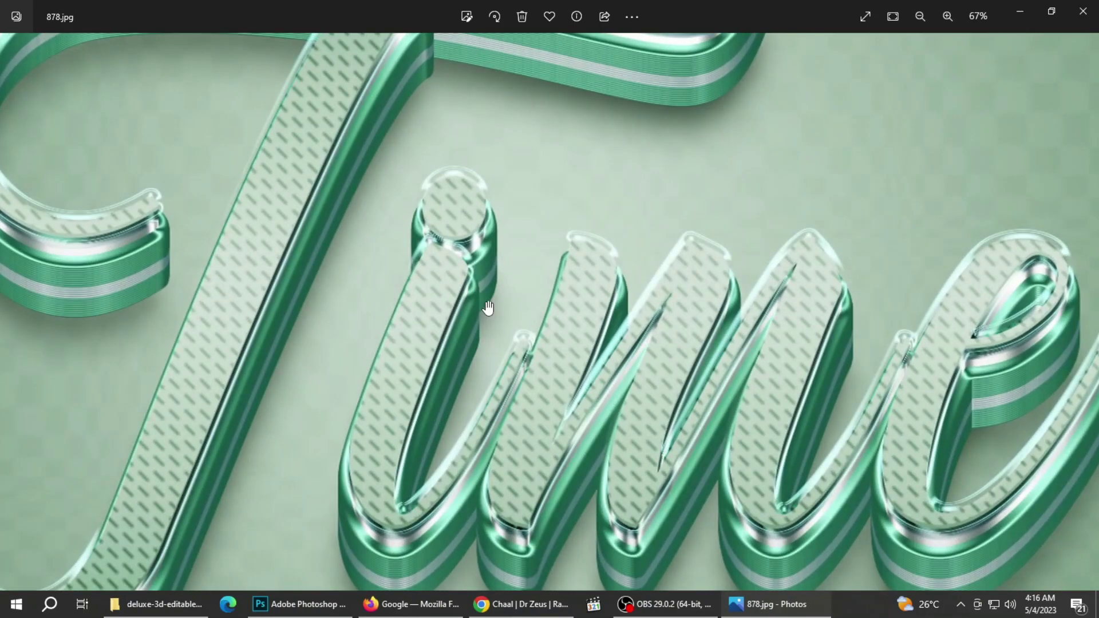
{"action": "mouse_move", "coordinate": [487, 310]}
{"action": "left_mouse_down"}
{"action": "mouse_move", "coordinate": [632, 308]}
{"action": "mouse_move", "coordinate": [492, 167]}
{"action": "left_mouse_up"}
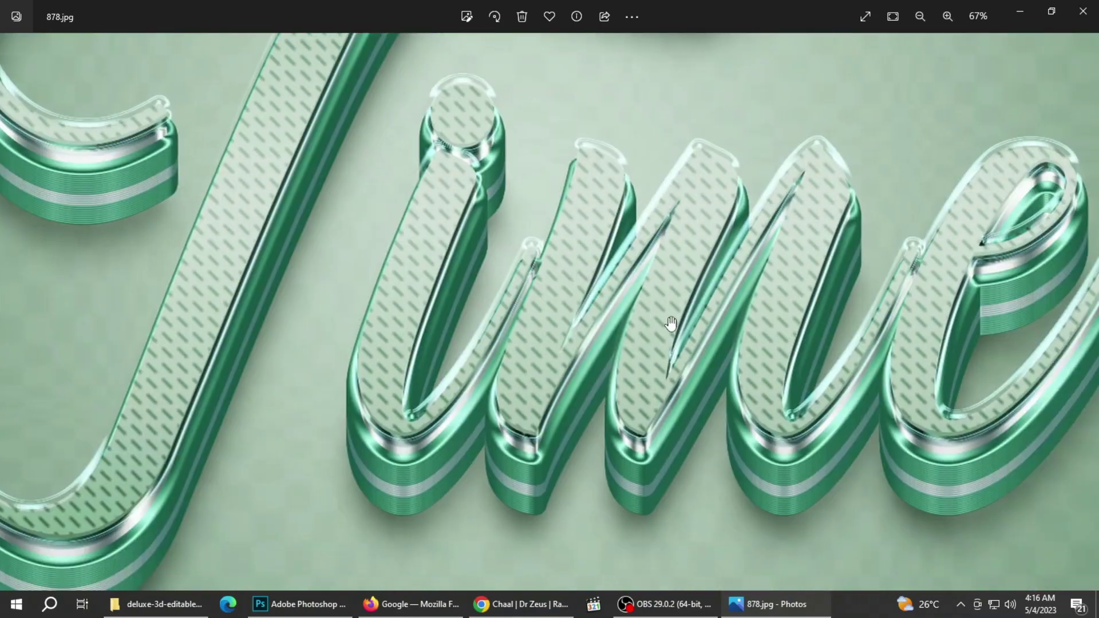
{"action": "left_click_drag", "start_coordinate": [670, 324], "coordinate": [617, 377]}
{"action": "scroll", "coordinate": [615, 372], "scroll_direction": "down", "scroll_amount": 3}
Step: Inspect the Bestie preview up close, panning across its lettering
{"action": "key", "text": "Right"}
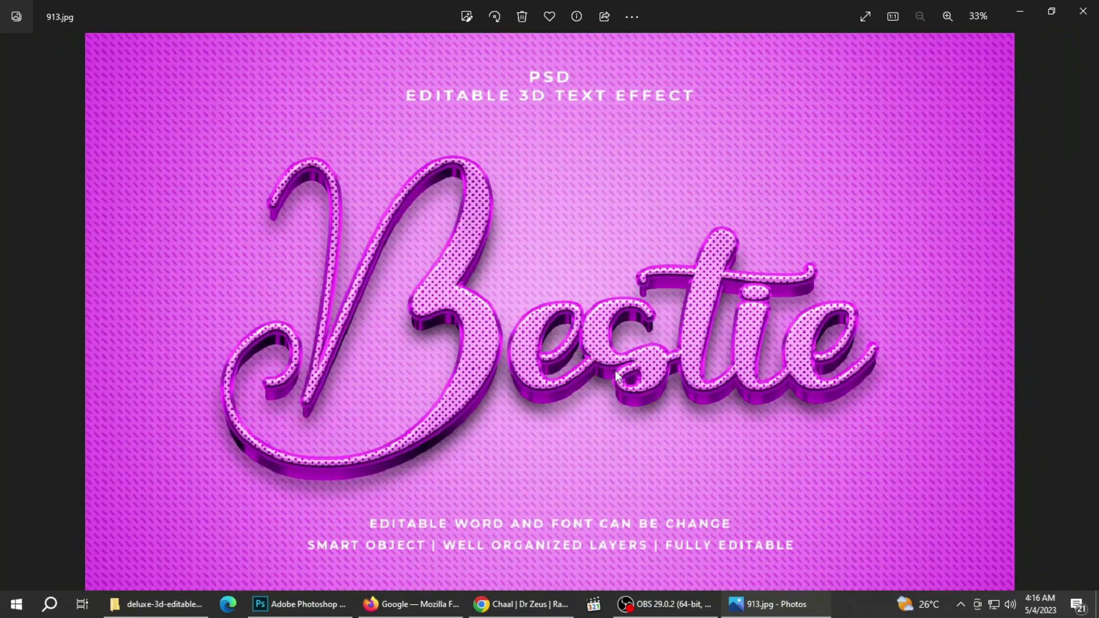
{"action": "scroll", "coordinate": [469, 342], "scroll_direction": "up", "scroll_amount": 3}
{"action": "left_click_drag", "start_coordinate": [469, 342], "coordinate": [703, 378]}
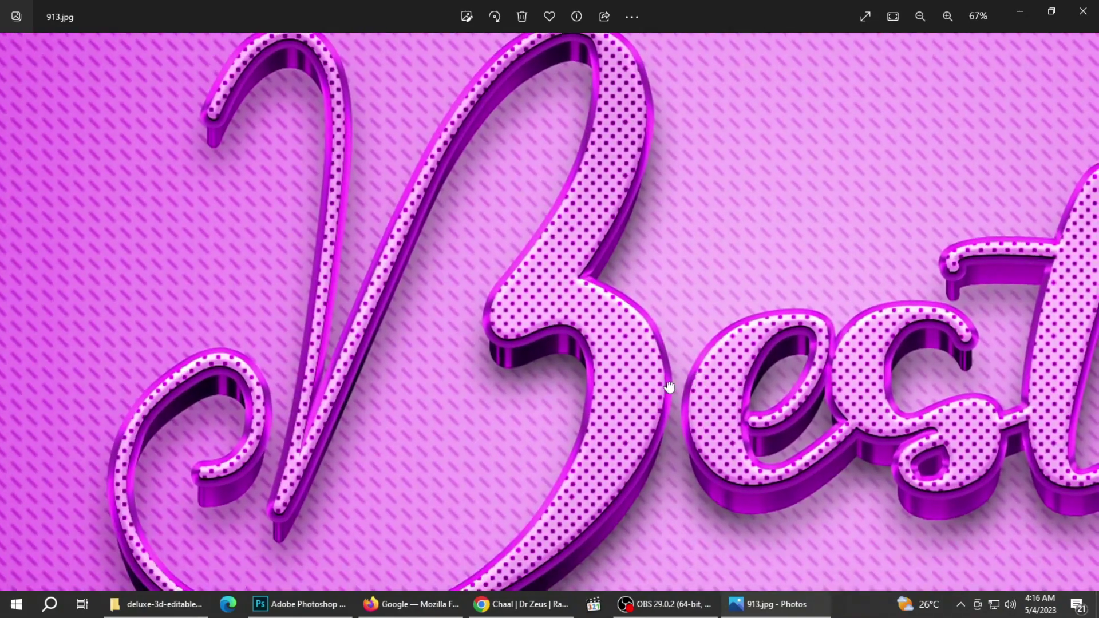
{"action": "left_click_drag", "start_coordinate": [890, 393], "coordinate": [596, 405]}
{"action": "scroll", "coordinate": [623, 403], "scroll_direction": "down", "scroll_amount": 3}
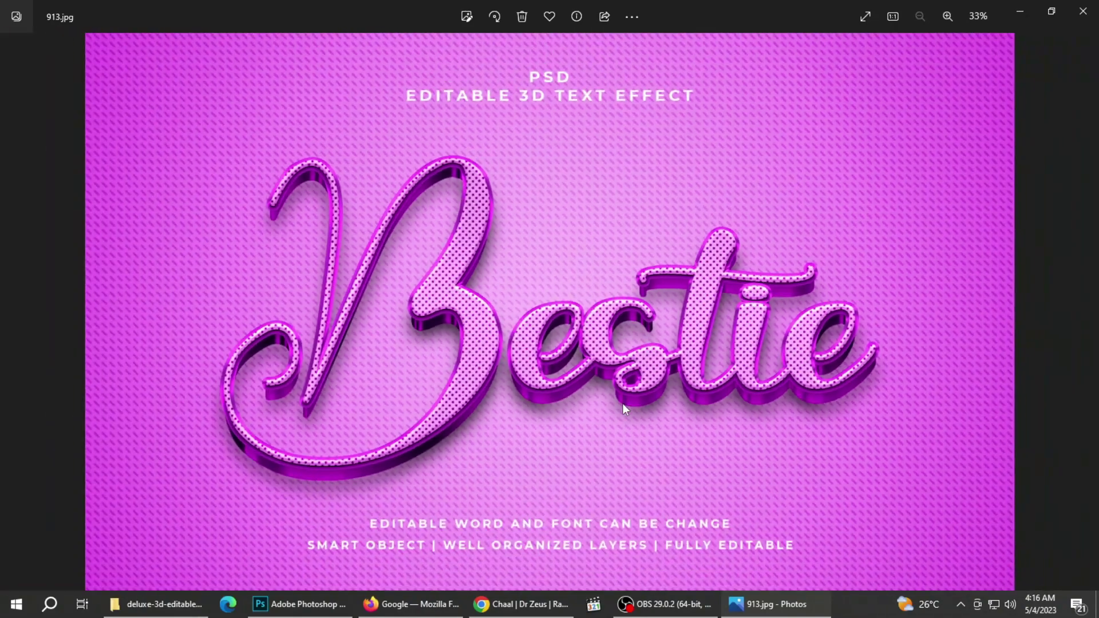
Step: Inspect the Winter preview up close, panning across its lettering
{"action": "key", "text": "Right"}
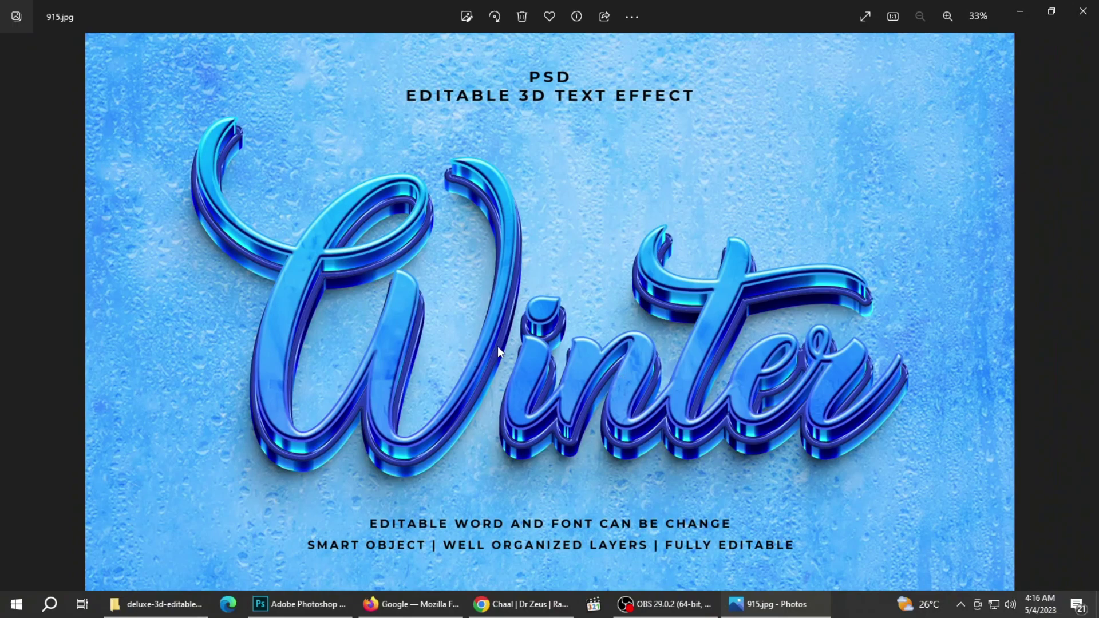
{"action": "scroll", "coordinate": [487, 343], "scroll_direction": "up", "scroll_amount": 3}
{"action": "left_click_drag", "start_coordinate": [761, 392], "coordinate": [620, 405]}
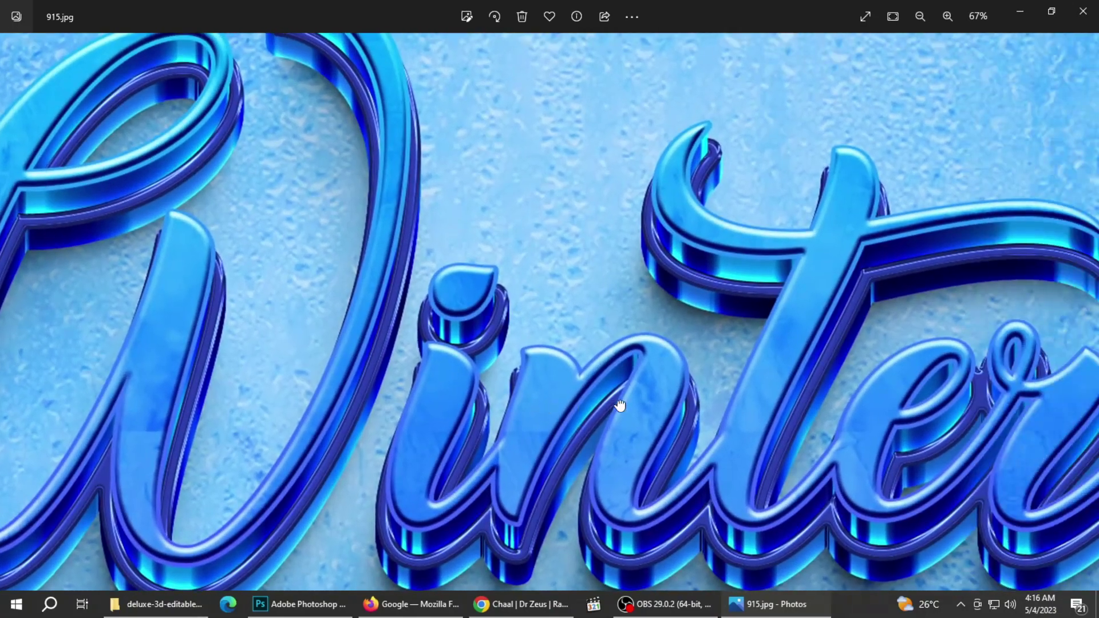
{"action": "scroll", "coordinate": [620, 405], "scroll_direction": "down", "scroll_amount": 2}
{"action": "scroll", "coordinate": [511, 395], "scroll_direction": "up", "scroll_amount": 2}
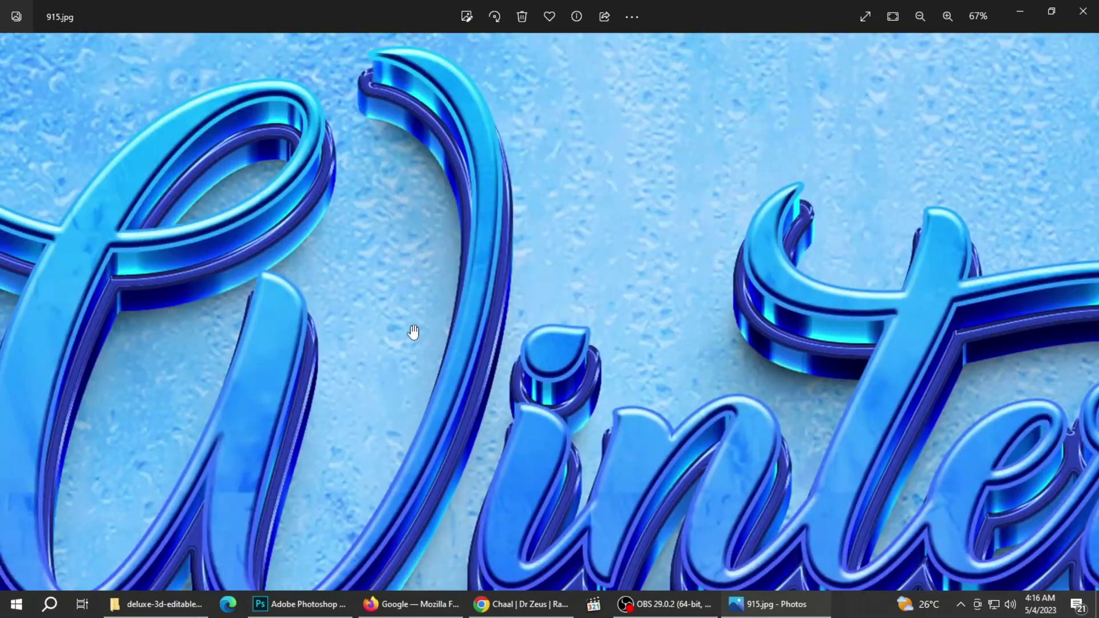
{"action": "mouse_move", "coordinate": [412, 331]}
{"action": "left_mouse_down"}
{"action": "mouse_move", "coordinate": [554, 471]}
{"action": "mouse_move", "coordinate": [611, 343]}
{"action": "mouse_move", "coordinate": [588, 343]}
{"action": "left_mouse_up"}
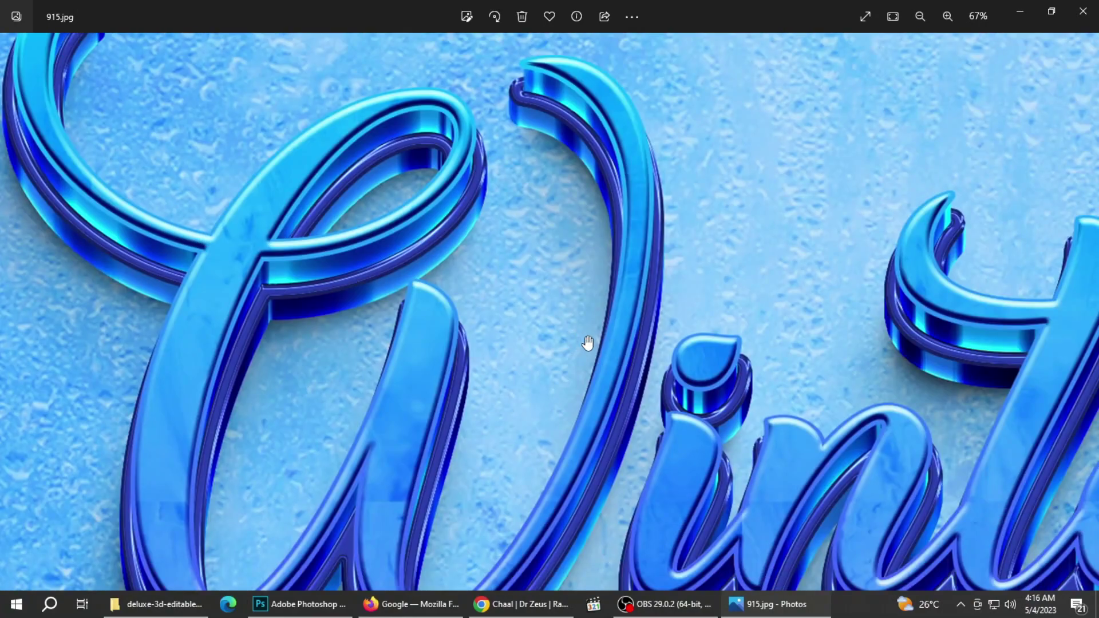
{"action": "scroll", "coordinate": [588, 342], "scroll_direction": "down", "scroll_amount": 2}
Step: Inspect the green Create preview, zooming in and out and panning across it
{"action": "key", "text": "Right"}
{"action": "scroll", "coordinate": [586, 335], "scroll_direction": "up", "scroll_amount": 1}
{"action": "scroll", "coordinate": [457, 346], "scroll_direction": "up", "scroll_amount": 2}
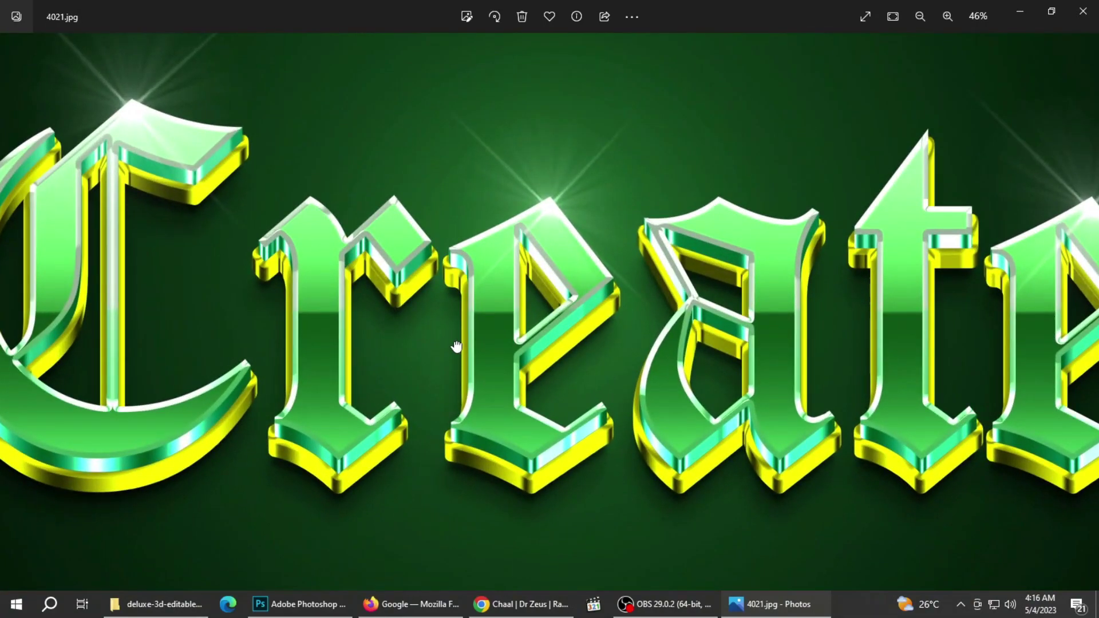
{"action": "scroll", "coordinate": [622, 373], "scroll_direction": "down", "scroll_amount": 1}
{"action": "scroll", "coordinate": [621, 373], "scroll_direction": "up", "scroll_amount": 1}
{"action": "left_click_drag", "start_coordinate": [584, 393], "coordinate": [612, 410]}
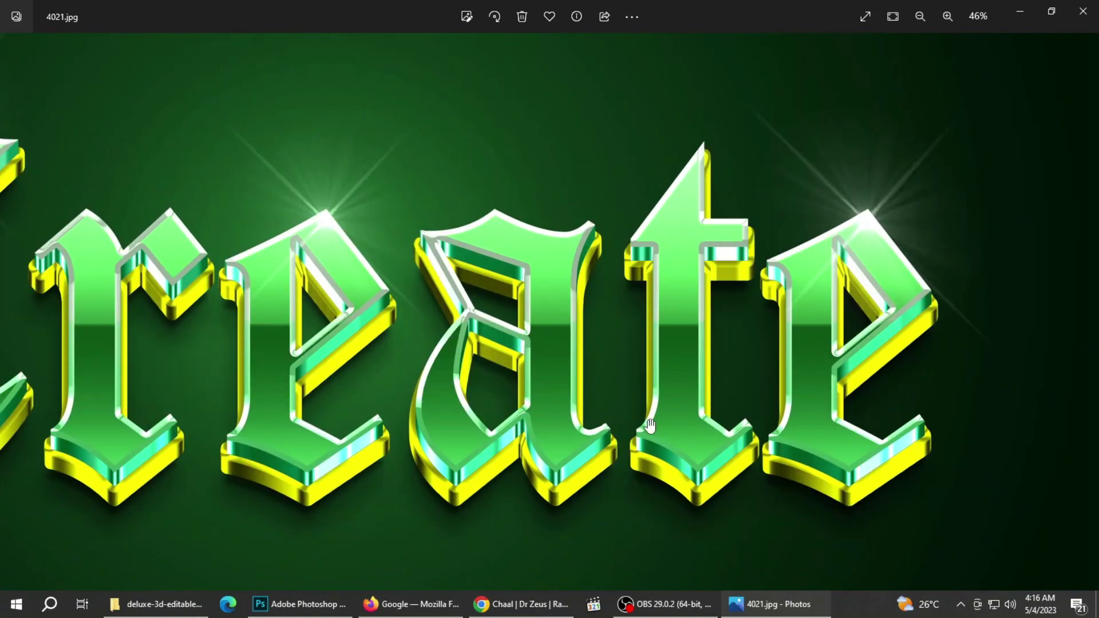
{"action": "left_click_drag", "start_coordinate": [647, 420], "coordinate": [608, 424]}
{"action": "scroll", "coordinate": [559, 417], "scroll_direction": "down", "scroll_amount": 2}
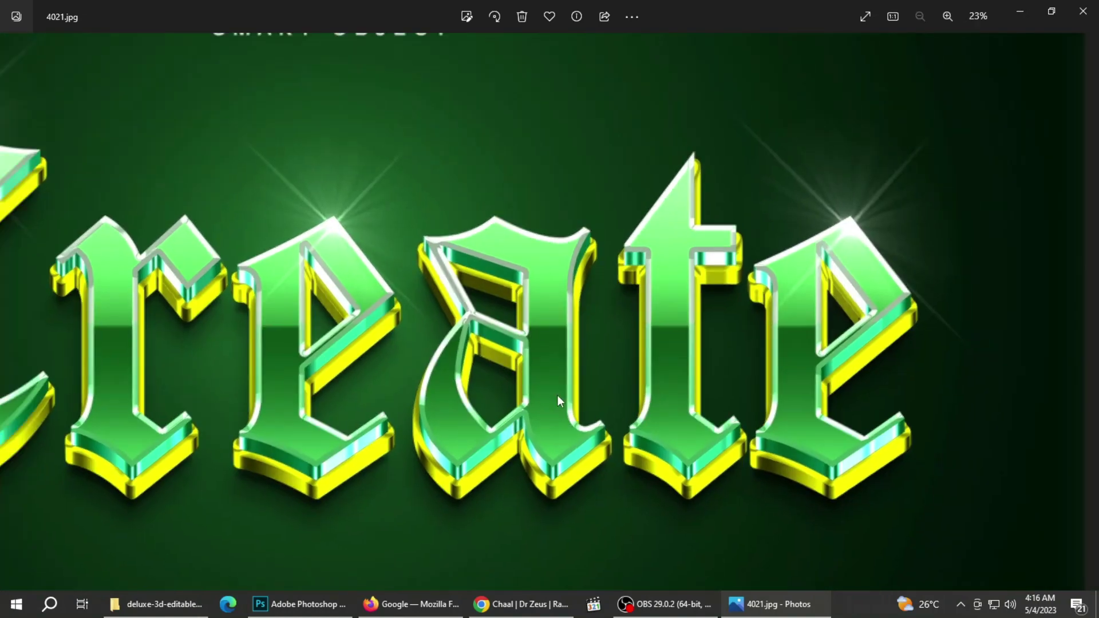
{"action": "scroll", "coordinate": [547, 356], "scroll_direction": "up", "scroll_amount": 2}
{"action": "scroll", "coordinate": [547, 356], "scroll_direction": "down", "scroll_amount": 2}
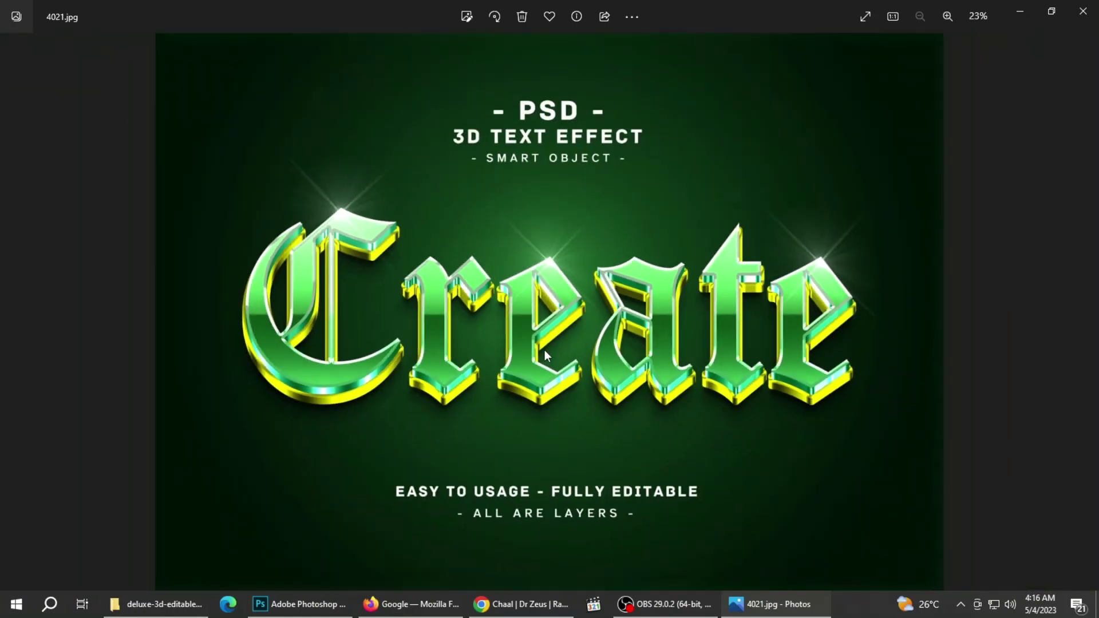
{"action": "scroll", "coordinate": [595, 377], "scroll_direction": "up", "scroll_amount": 1}
{"action": "scroll", "coordinate": [595, 377], "scroll_direction": "up", "scroll_amount": 1}
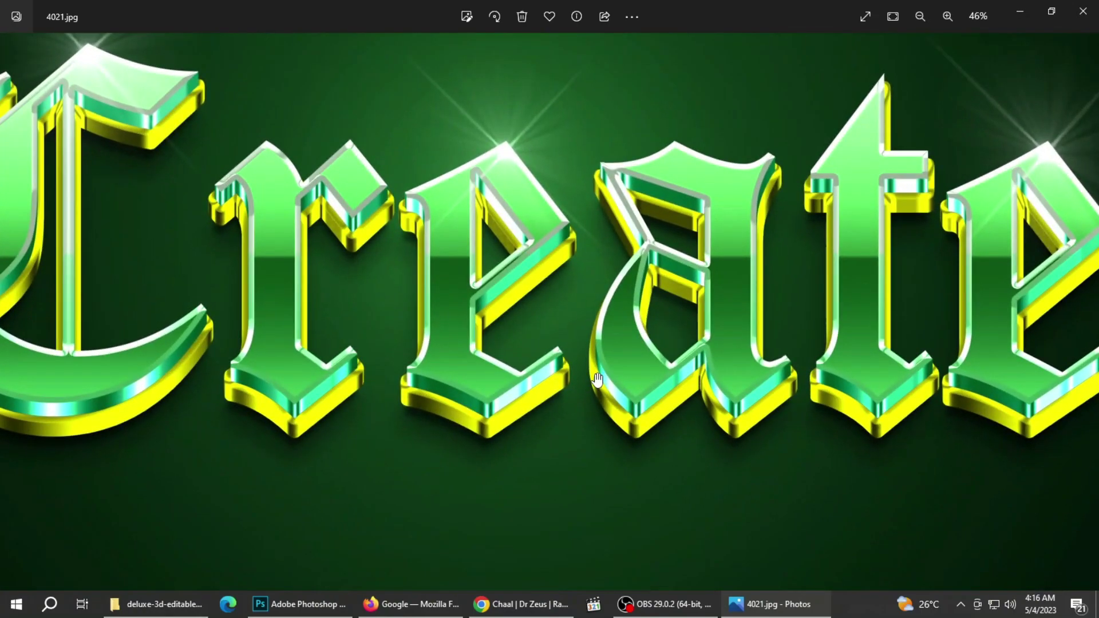
{"action": "scroll", "coordinate": [595, 377], "scroll_direction": "down", "scroll_amount": 2}
Step: Check the gold Create, PINK and STORM previews, zooming in and back out to 37%
{"action": "key", "text": "Right"}
{"action": "scroll", "coordinate": [572, 346], "scroll_direction": "up", "scroll_amount": 2}
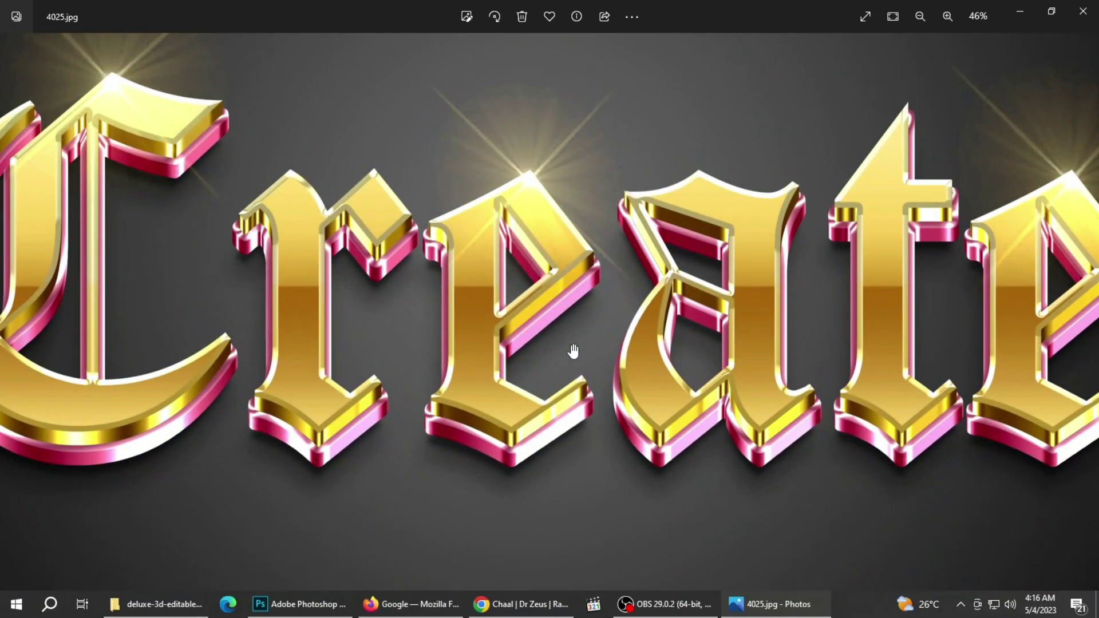
{"action": "scroll", "coordinate": [572, 345], "scroll_direction": "down", "scroll_amount": 2}
{"action": "key", "text": "Right"}
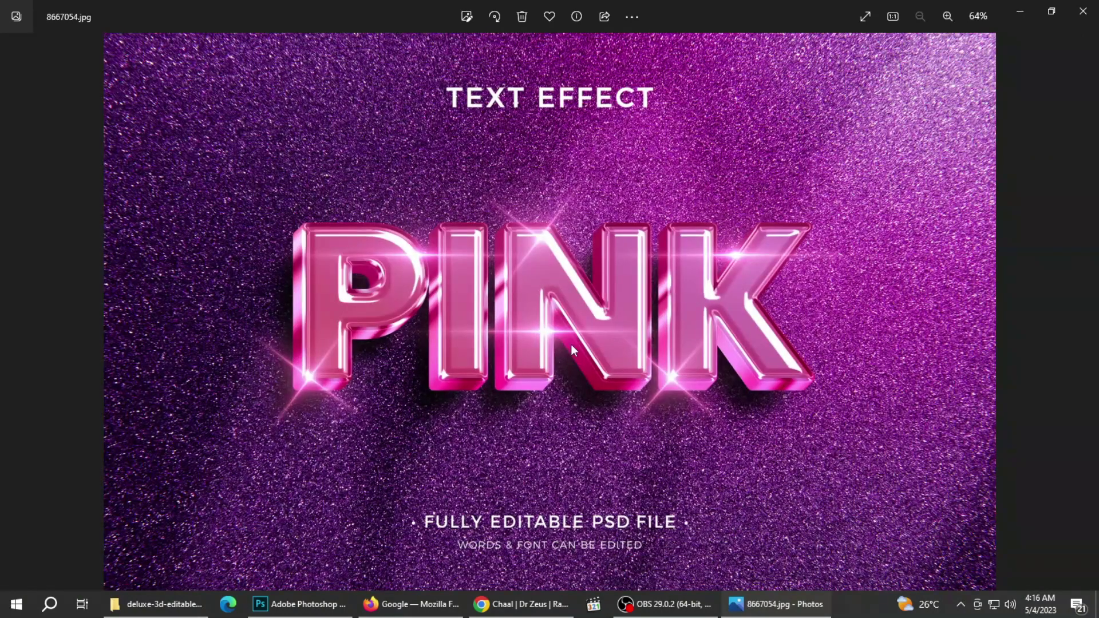
{"action": "scroll", "coordinate": [572, 344], "scroll_direction": "up", "scroll_amount": 1}
{"action": "scroll", "coordinate": [572, 345], "scroll_direction": "up", "scroll_amount": 1}
{"action": "scroll", "coordinate": [572, 345], "scroll_direction": "down", "scroll_amount": 2}
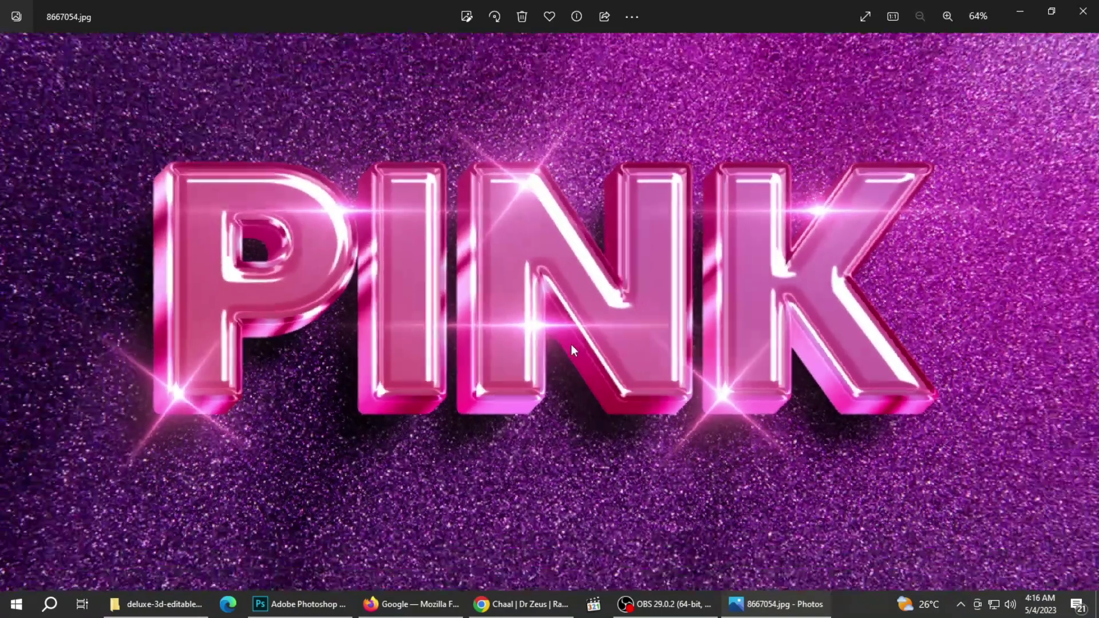
{"action": "scroll", "coordinate": [581, 328], "scroll_direction": "up", "scroll_amount": 1}
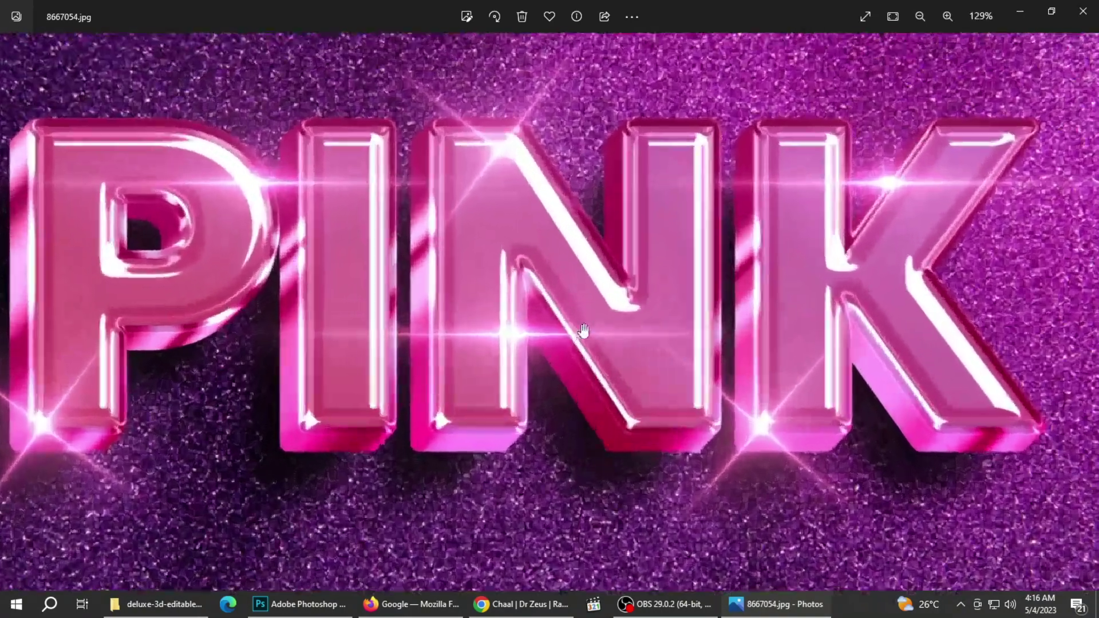
{"action": "scroll", "coordinate": [583, 316], "scroll_direction": "down", "scroll_amount": 1}
{"action": "key", "text": "Right"}
{"action": "scroll", "coordinate": [585, 315], "scroll_direction": "up", "scroll_amount": 1}
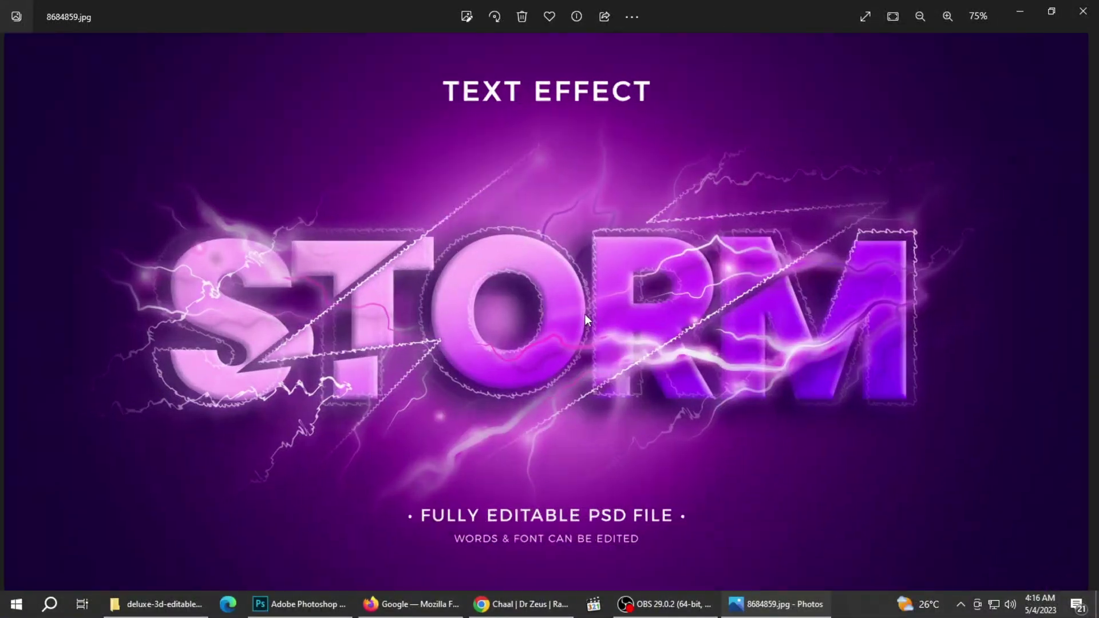
{"action": "scroll", "coordinate": [570, 300], "scroll_direction": "down", "scroll_amount": 1}
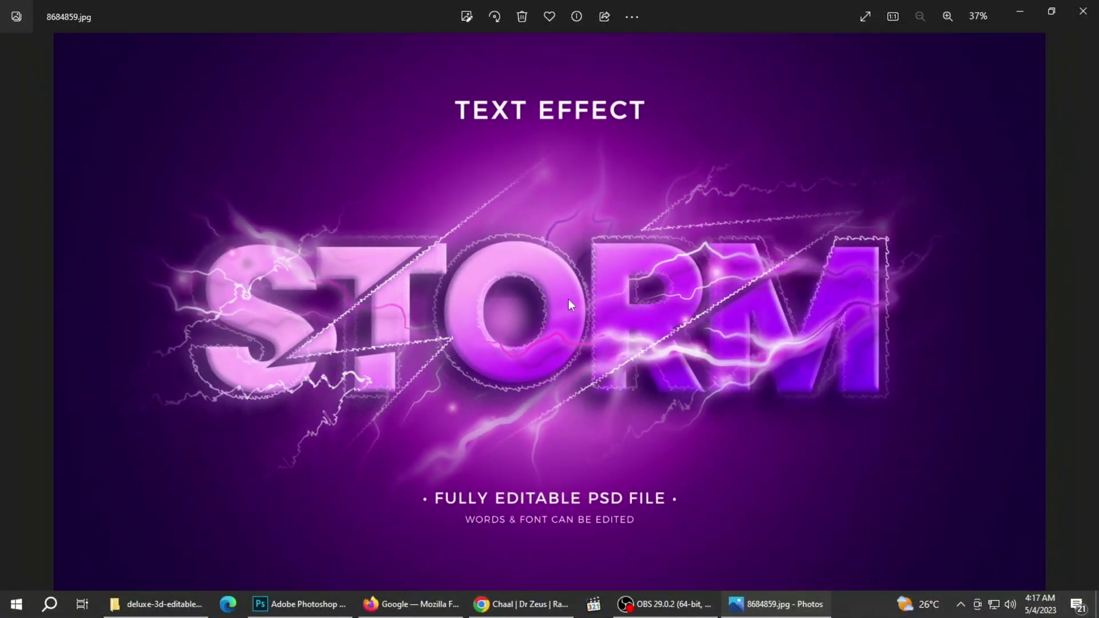
Step: Close Photos and open 855.psd with Adobe Photoshop CC 2019
{"action": "left_click", "coordinate": [1083, 10]}
{"action": "left_click", "coordinate": [278, 116]}
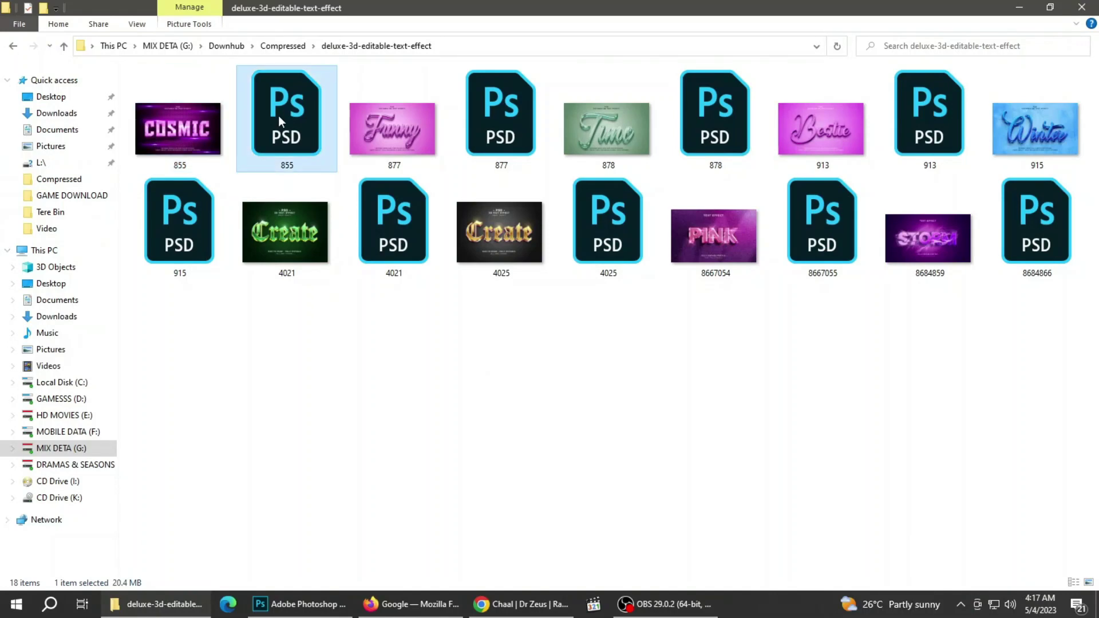
{"action": "double_click", "coordinate": [278, 115]}
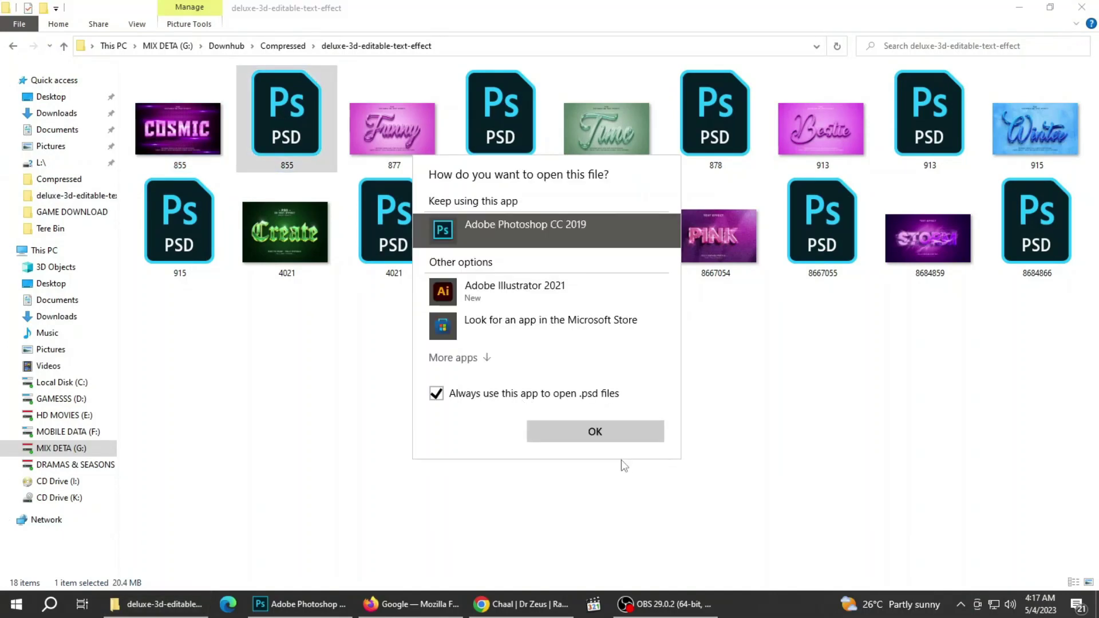
{"action": "left_click", "coordinate": [601, 435]}
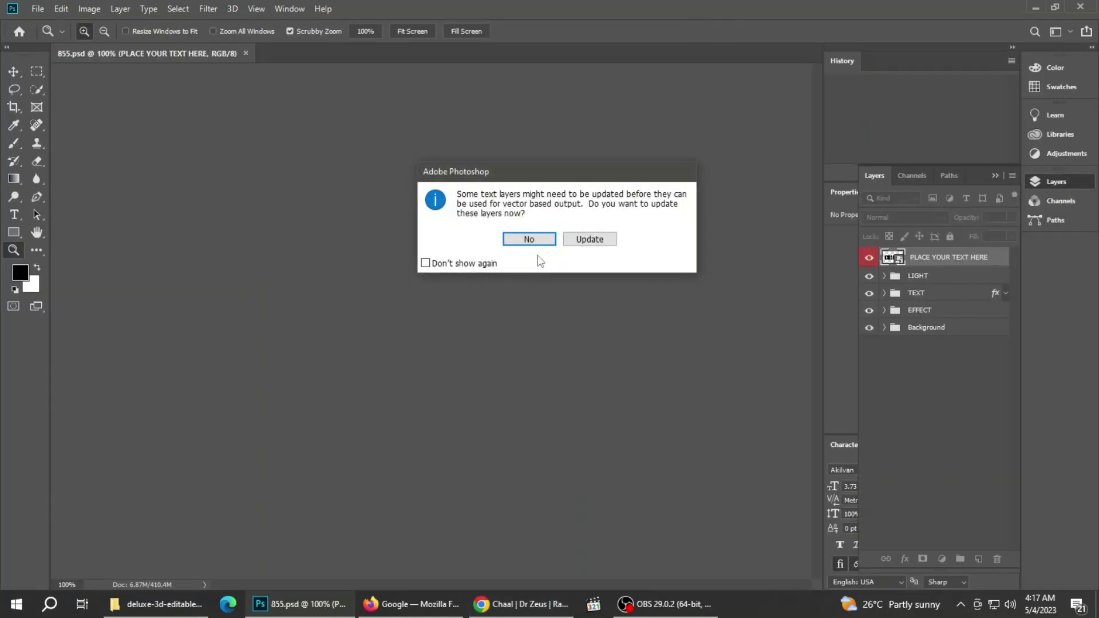
Step: Decline updating text layers, collapse the right dock, and show the Layers panel
{"action": "left_click", "coordinate": [544, 240]}
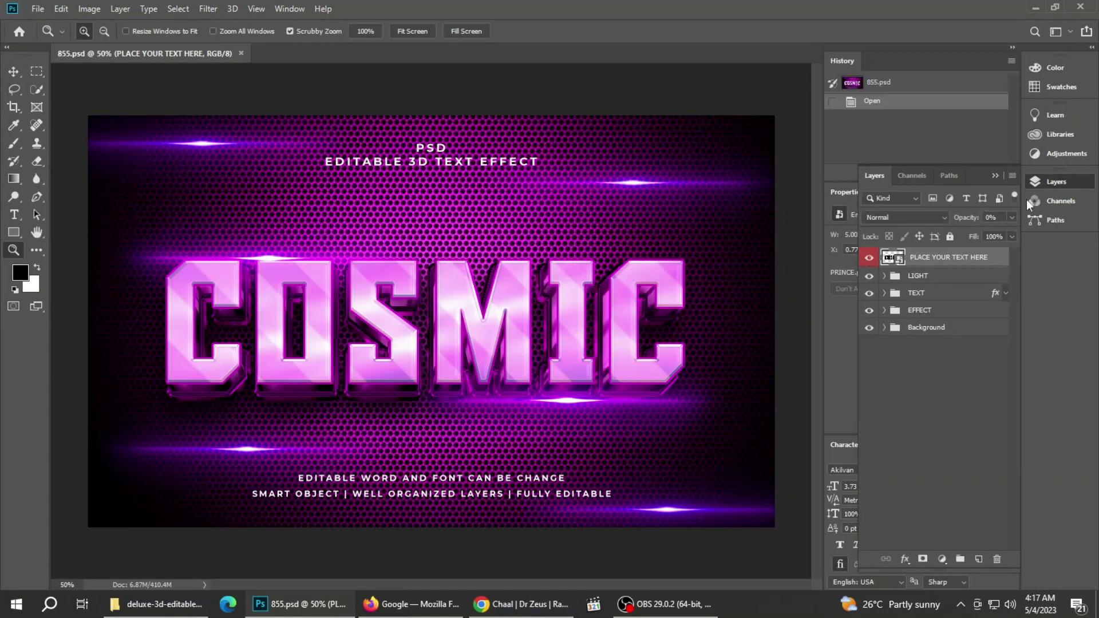
{"action": "left_click", "coordinate": [1013, 50]}
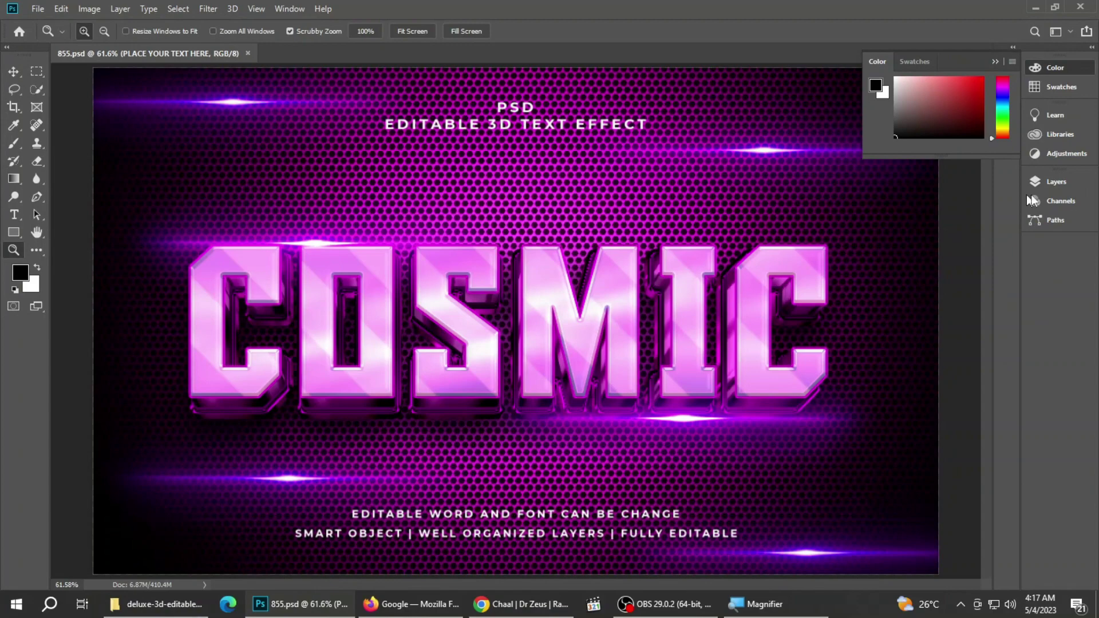
{"action": "left_click", "coordinate": [1041, 185]}
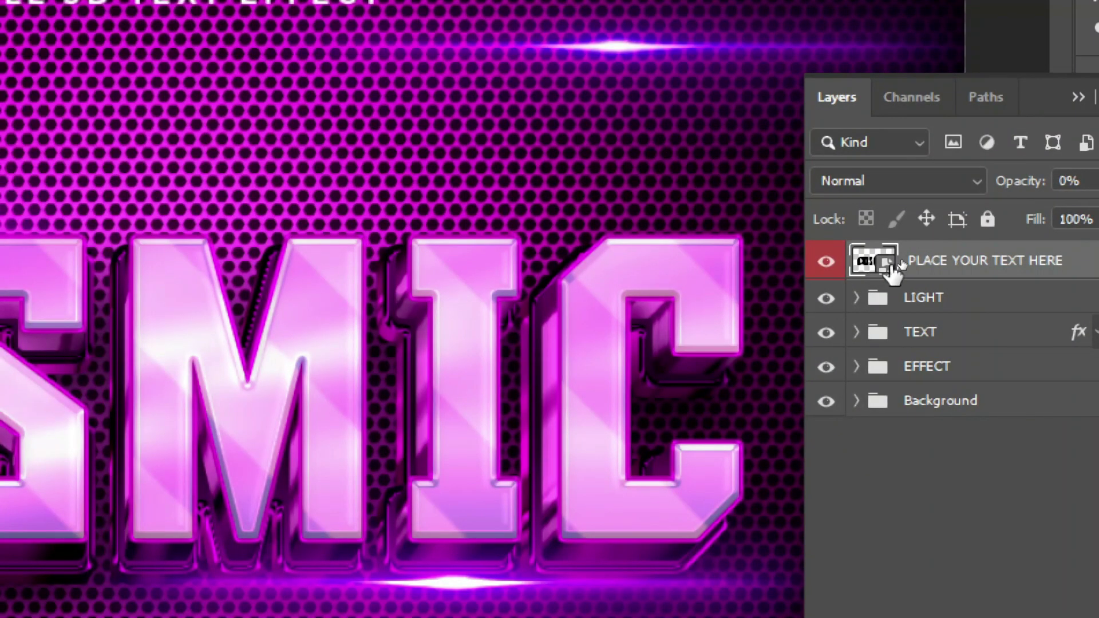
Step: Open the PLACE YOUR TEXT HERE smart object and retype COSMIC as AZHAR
{"action": "double_click", "coordinate": [887, 262]}
{"action": "left_click", "coordinate": [135, 275]}
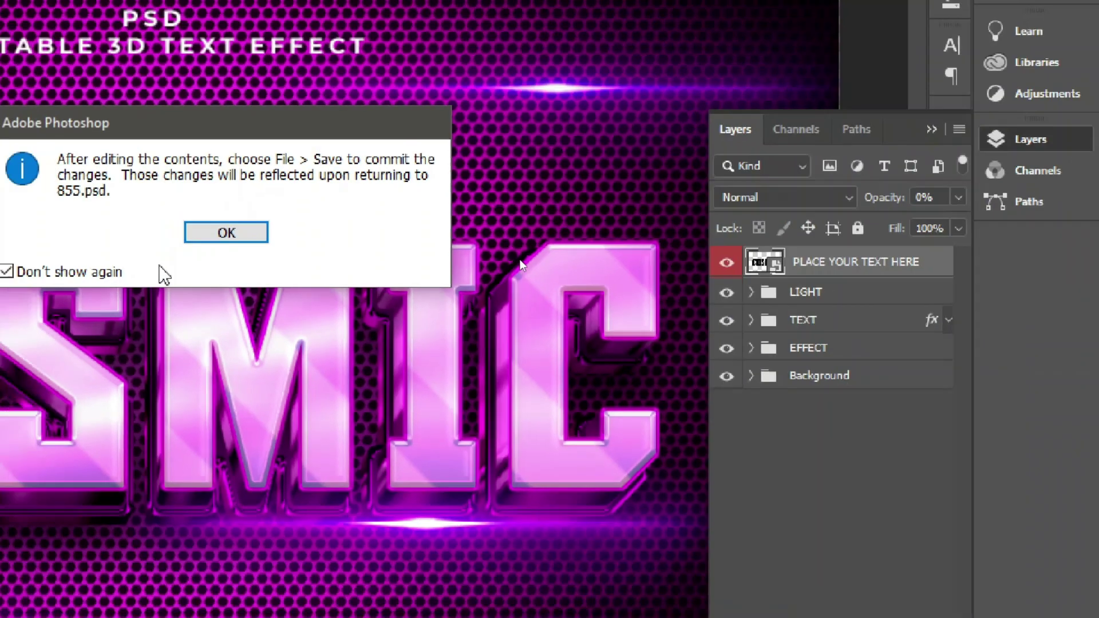
{"action": "left_click", "coordinate": [548, 240]}
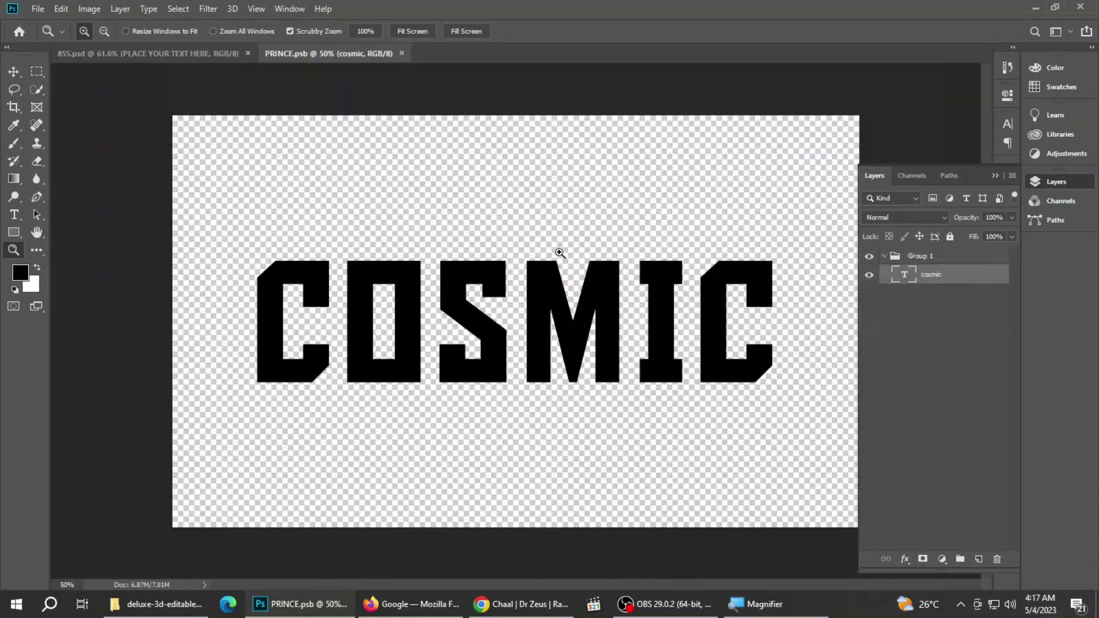
{"action": "left_click", "coordinate": [14, 215]}
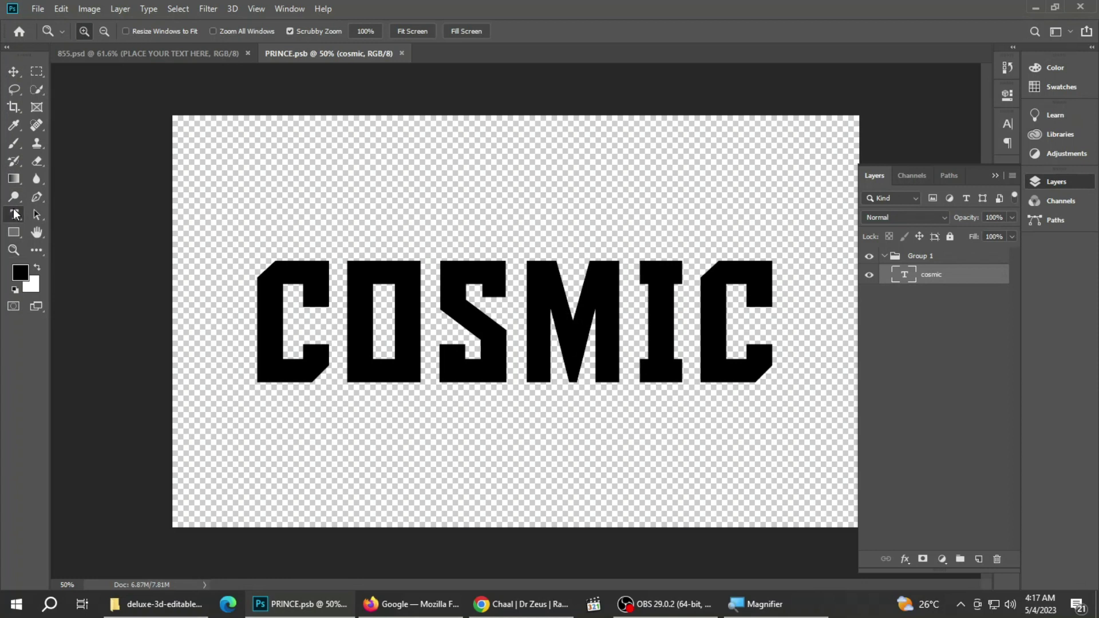
{"action": "left_click", "coordinate": [414, 322]}
{"action": "key", "text": "ctrl+a"}
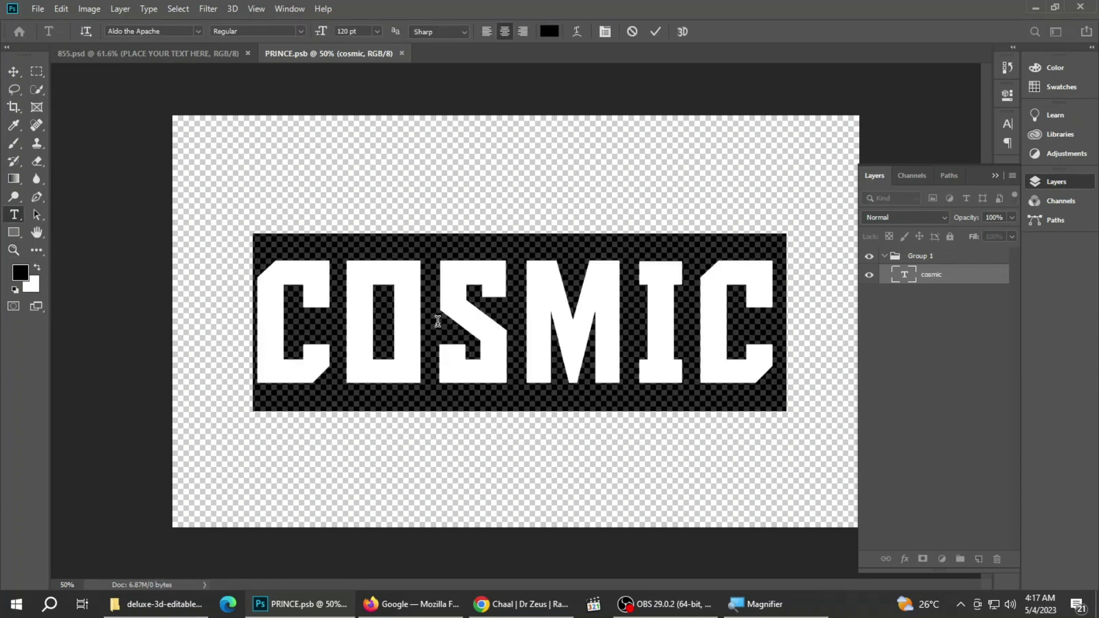
{"action": "type", "text": "AZHA"}
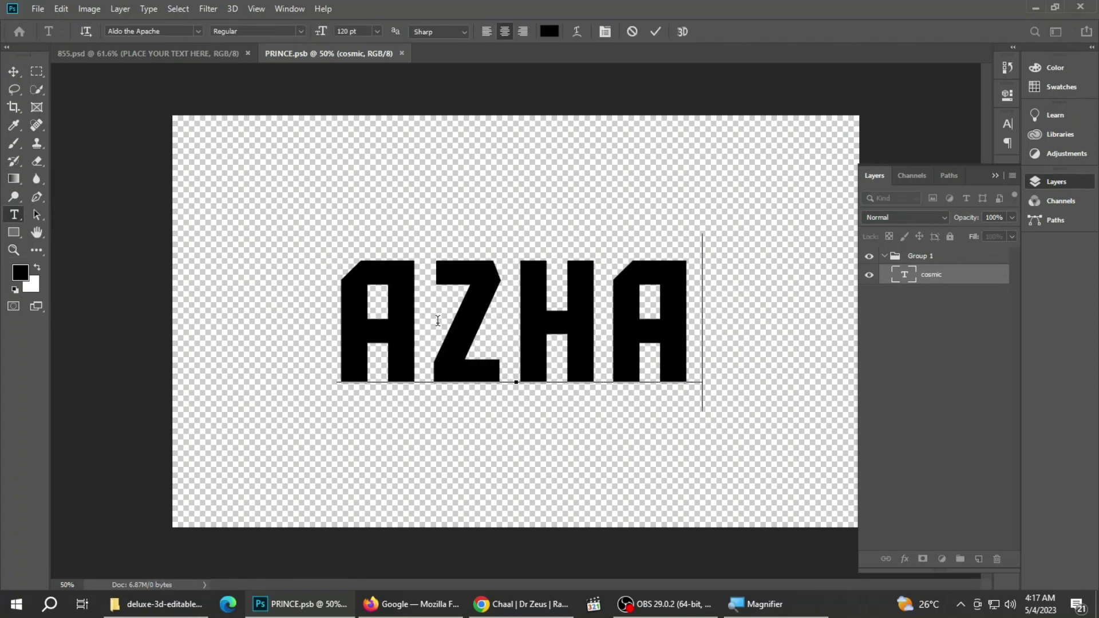
{"action": "type", "text": "R"}
{"action": "left_click", "coordinate": [656, 32]}
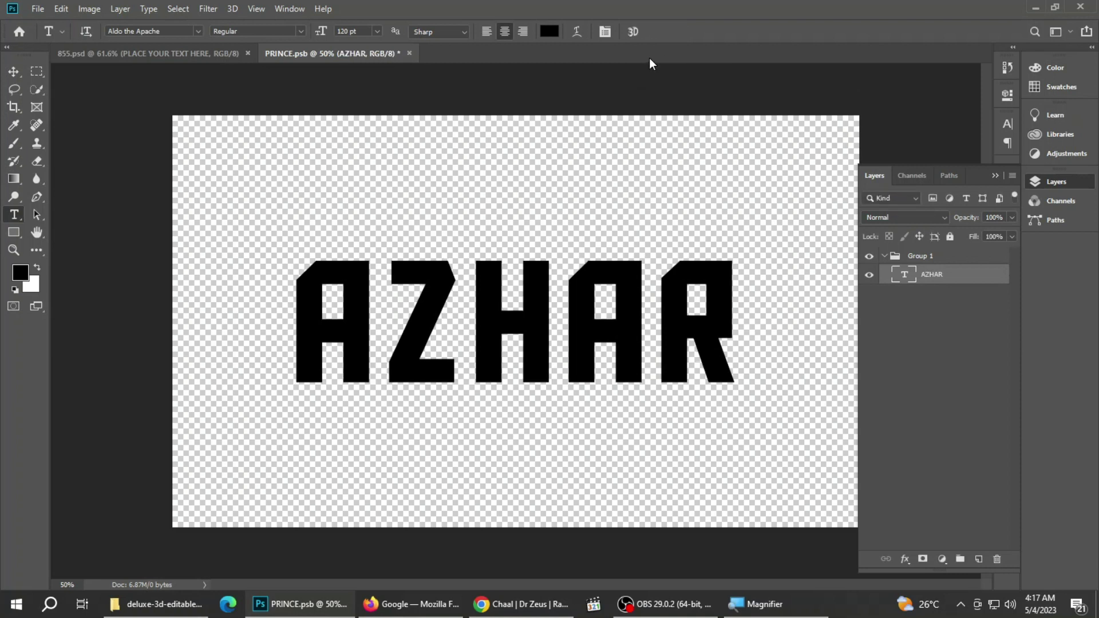
Step: Save the edited smart object and return to the 855.psd document
{"action": "left_click", "coordinate": [34, 6]}
{"action": "key", "text": "super+plus"}
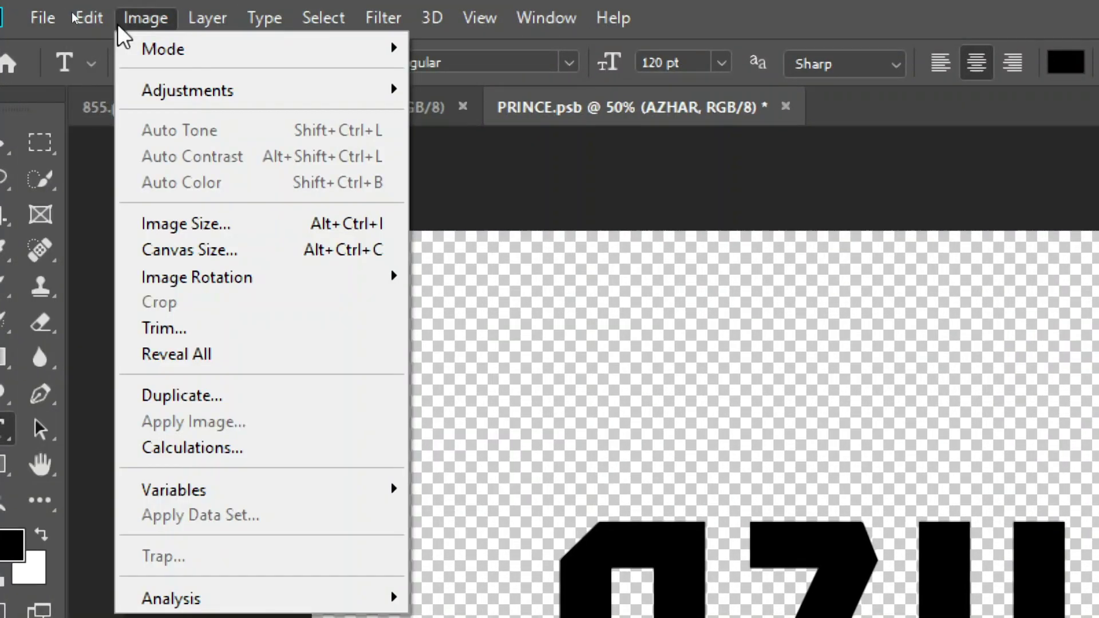
{"action": "left_click", "coordinate": [118, 23]}
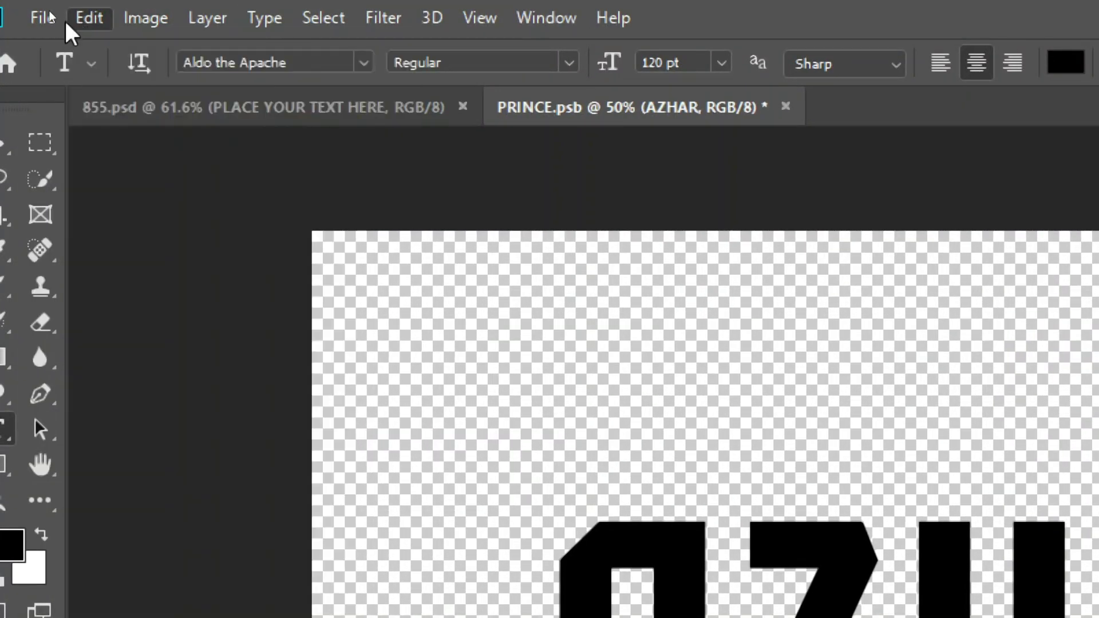
{"action": "left_click", "coordinate": [43, 18]}
{"action": "left_click", "coordinate": [68, 294]}
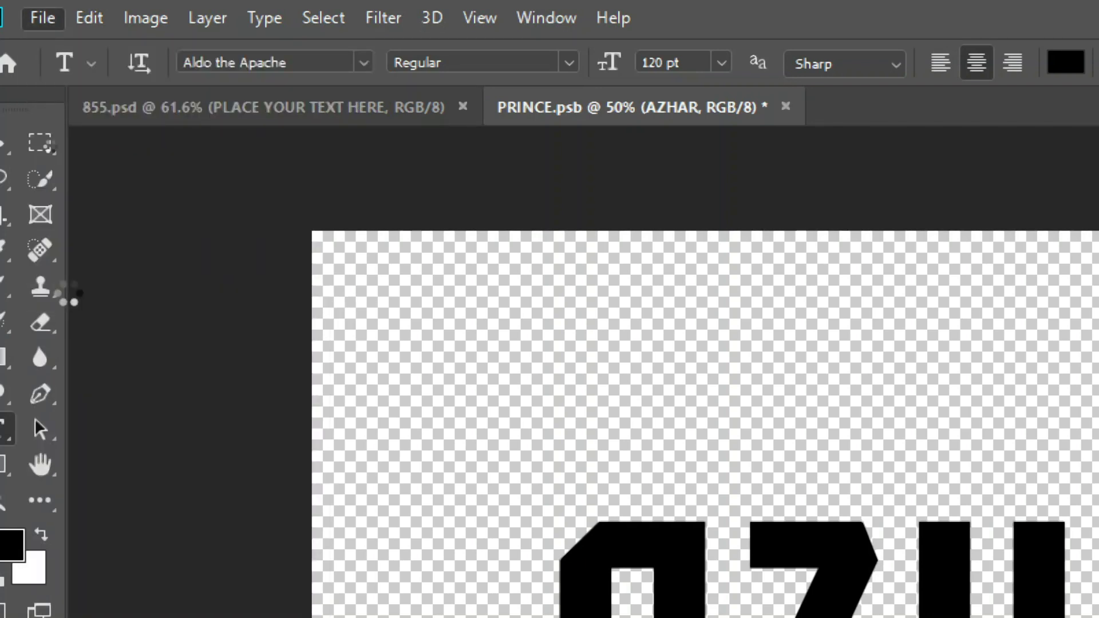
{"action": "key", "text": "super+minus"}
{"action": "left_click", "coordinate": [127, 53]}
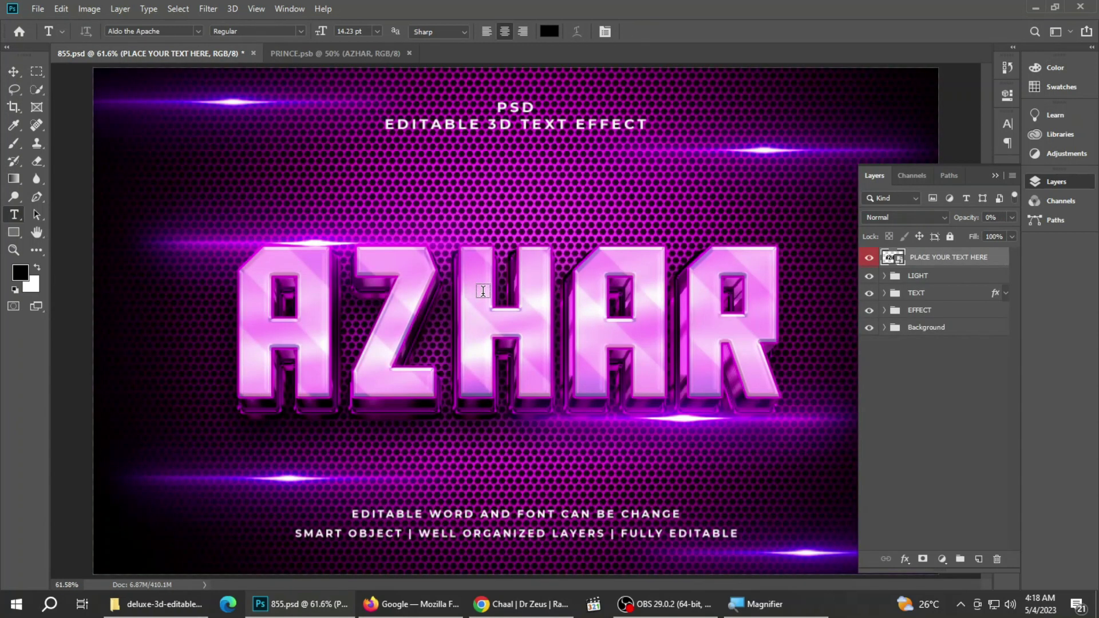
Step: Zoom to 200% to inspect the AZHAR letters, then fit the image on screen
{"action": "left_click", "coordinate": [1038, 182]}
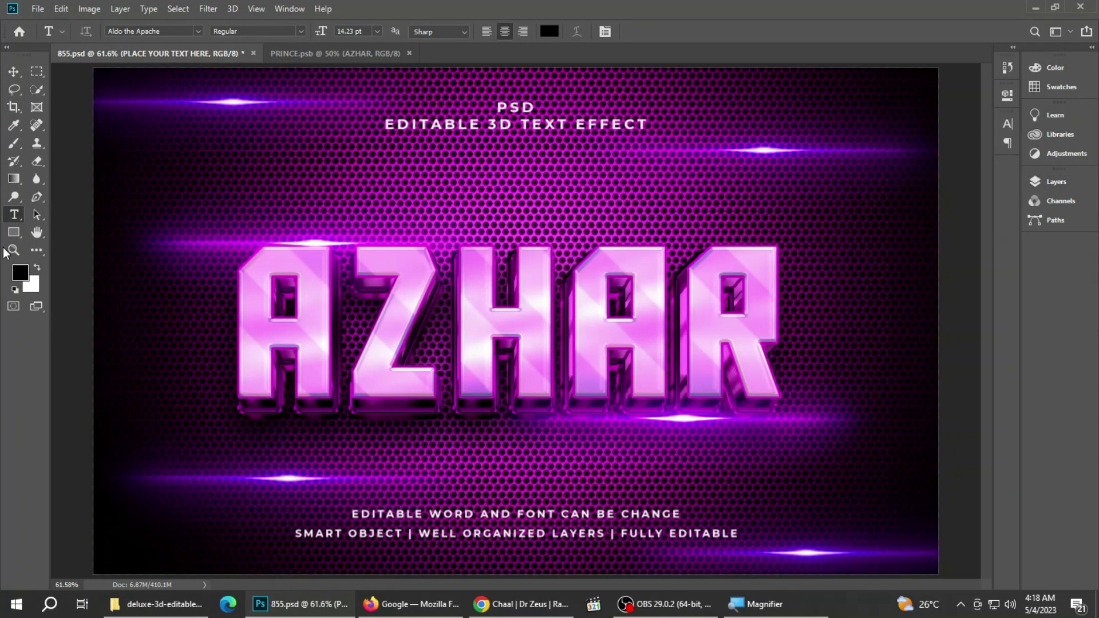
{"action": "left_click", "coordinate": [13, 250]}
{"action": "left_click", "coordinate": [517, 308]}
{"action": "right_click", "coordinate": [494, 294]}
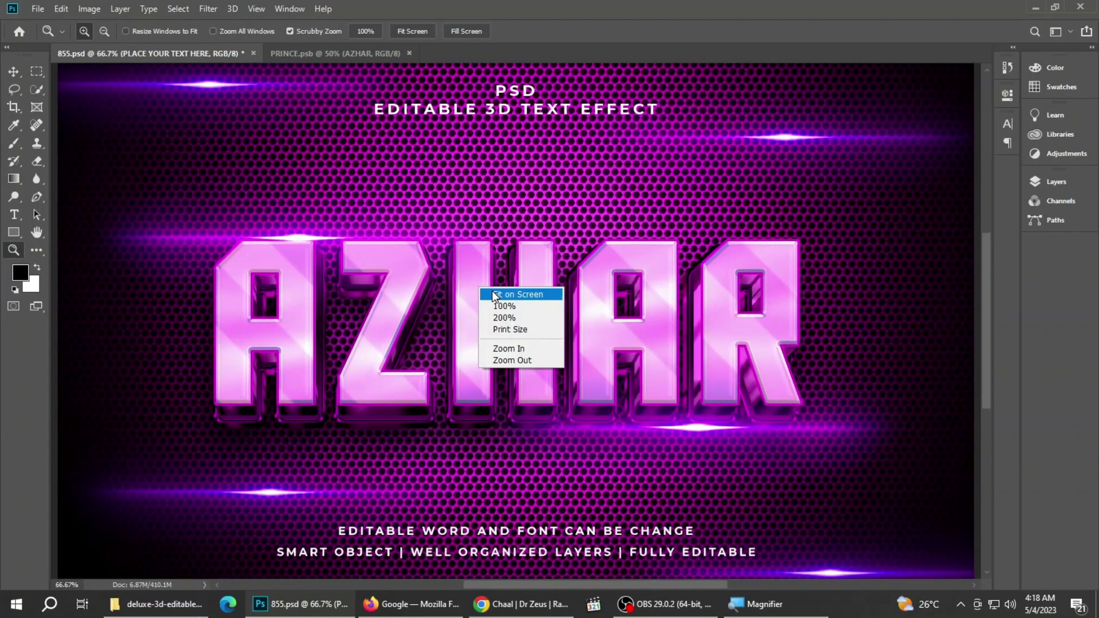
{"action": "left_click", "coordinate": [471, 312]}
{"action": "double_click", "coordinate": [467, 318]}
{"action": "right_click", "coordinate": [304, 279]}
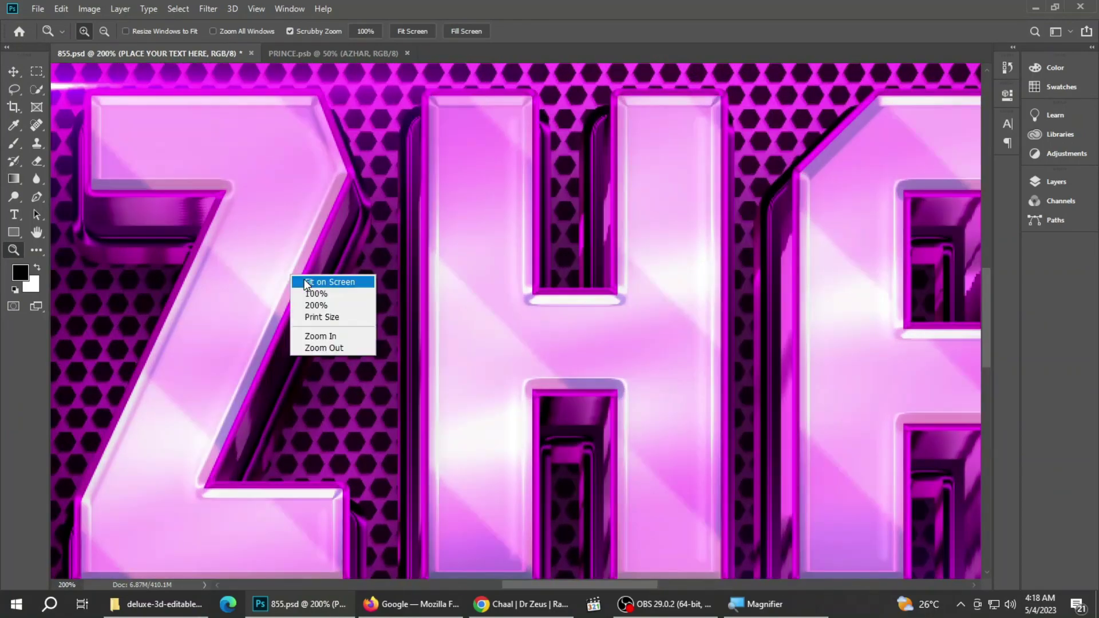
{"action": "left_click", "coordinate": [304, 281]}
Step: Replace the EDITABLE 3D TEXT EFFECT tagline with OFFICIAL ACCOUNT
{"action": "left_click", "coordinate": [14, 214]}
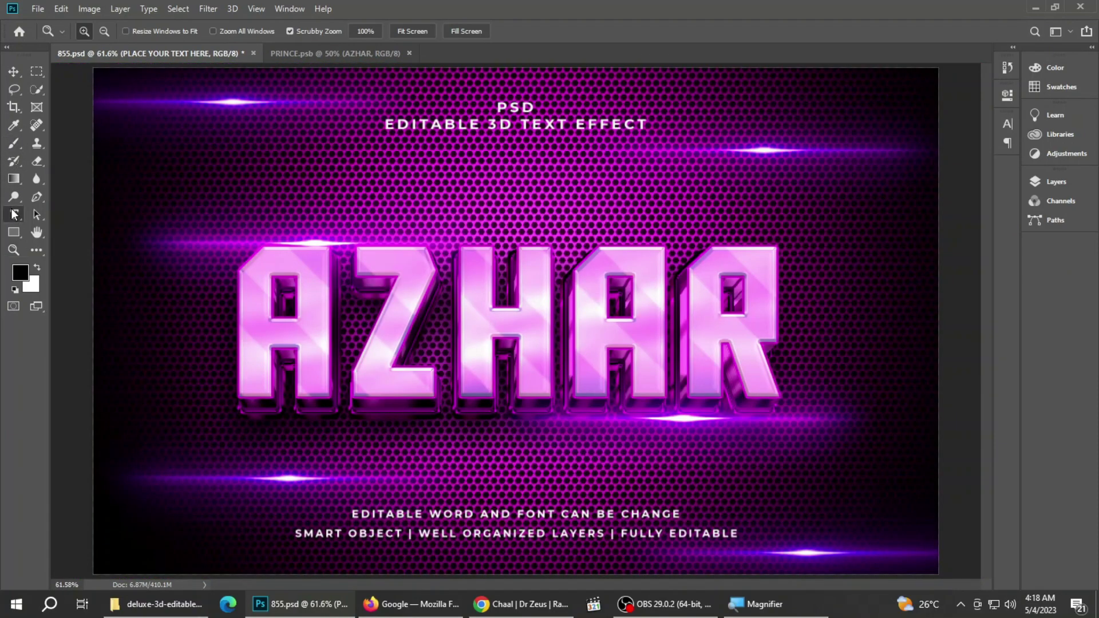
{"action": "left_click", "coordinate": [480, 124]}
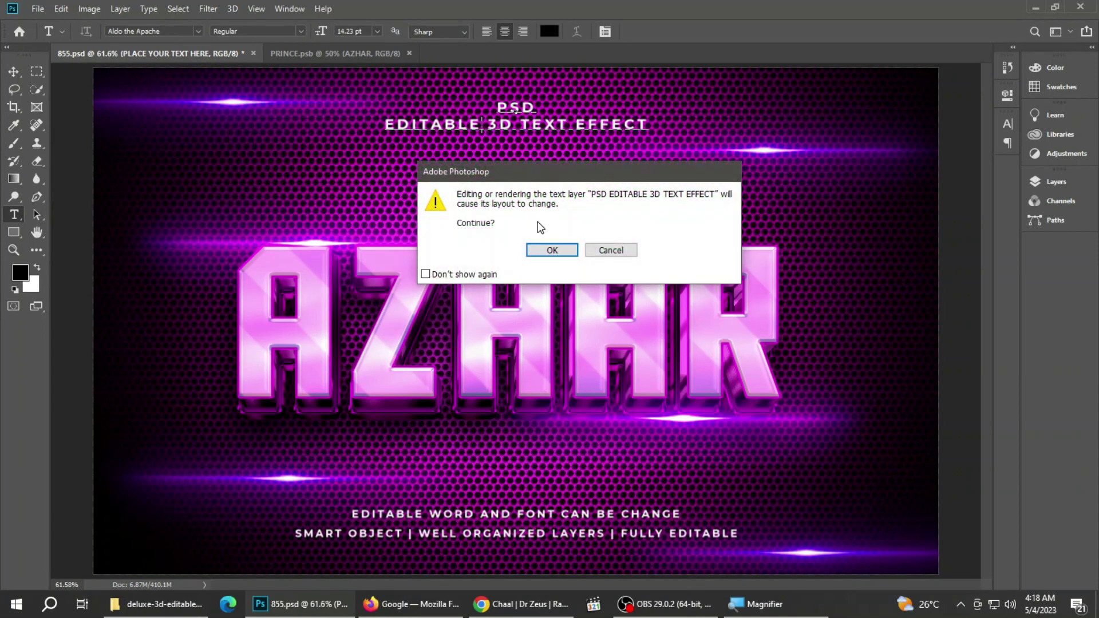
{"action": "left_click", "coordinate": [564, 252]}
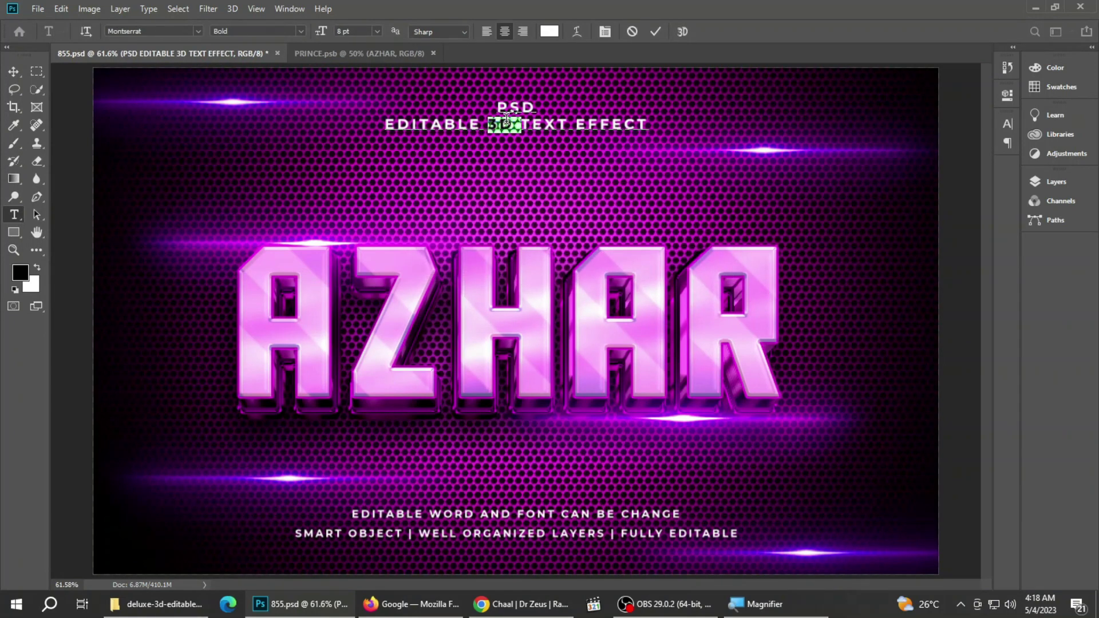
{"action": "triple_click", "coordinate": [506, 122]}
{"action": "left_click", "coordinate": [507, 118]}
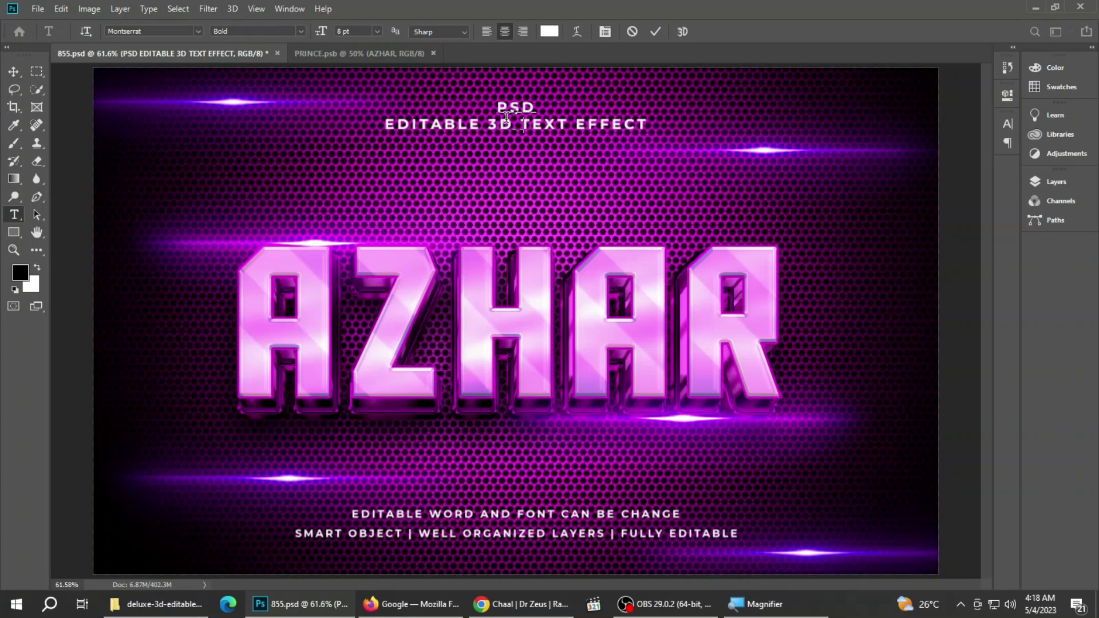
{"action": "type", "text": "OFFICIAL ACC"}
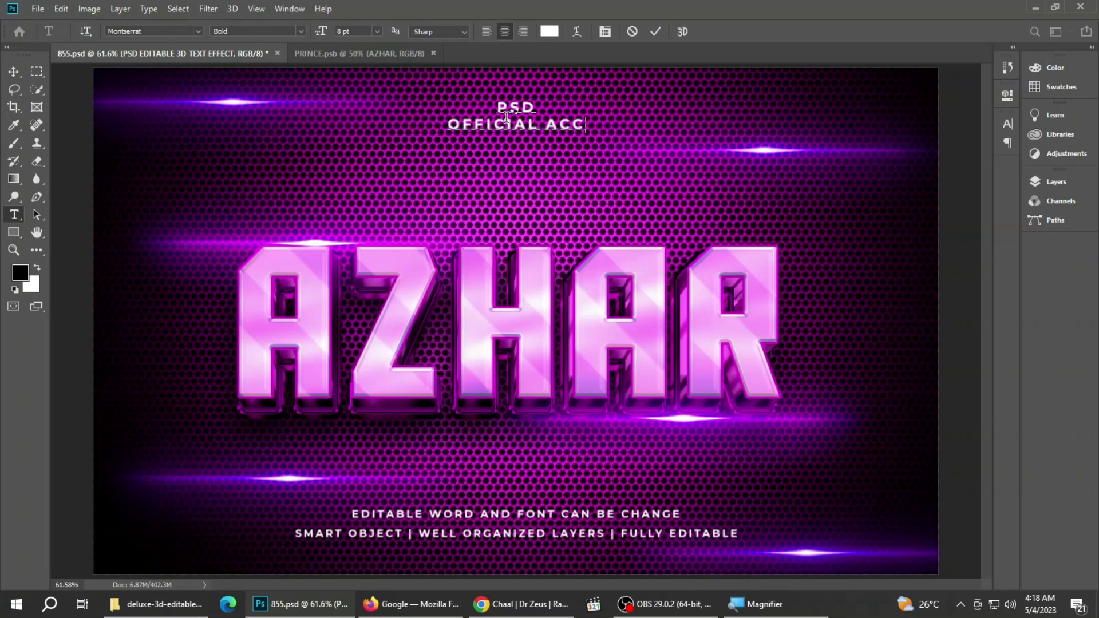
{"action": "type", "text": "OUNT"}
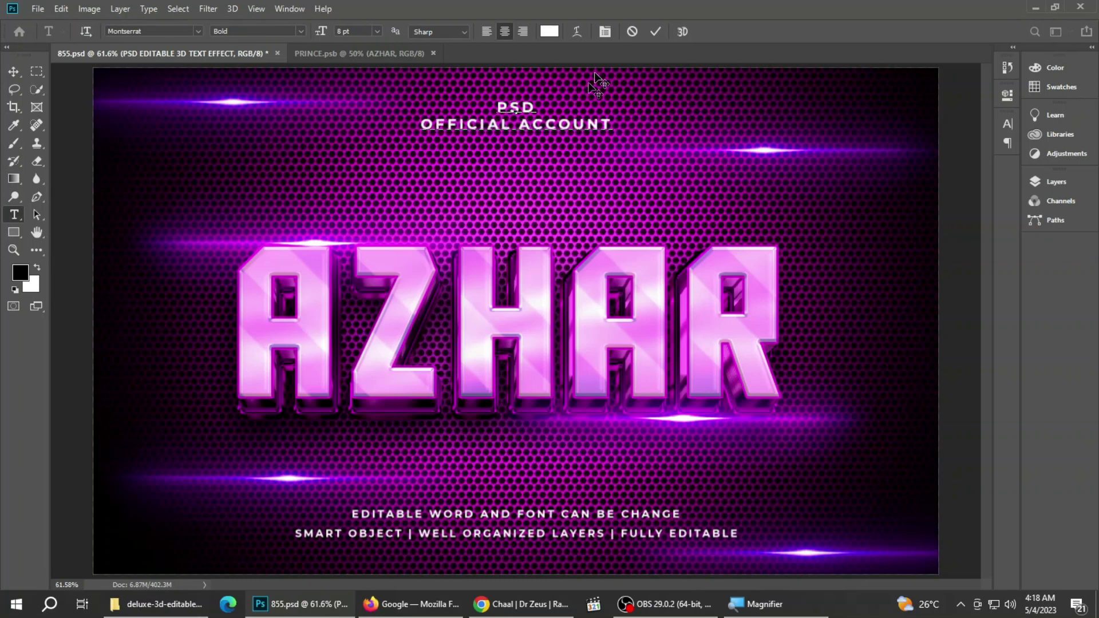
{"action": "key", "text": "ctrl+Return"}
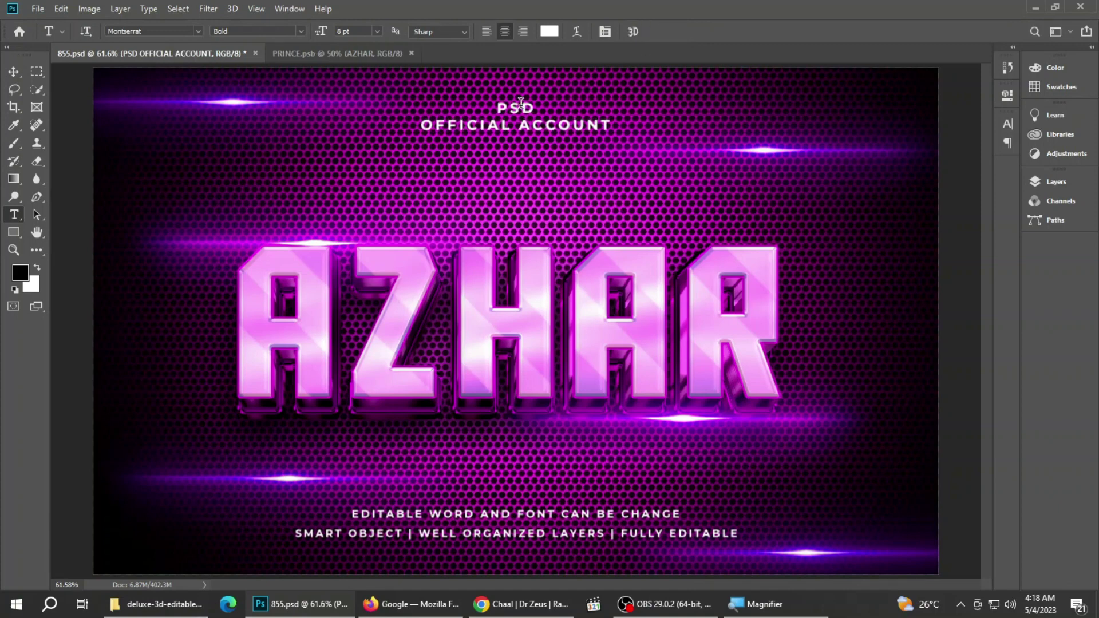
Step: Delete the small PSD word above the tagline
{"action": "left_click", "coordinate": [1038, 182]}
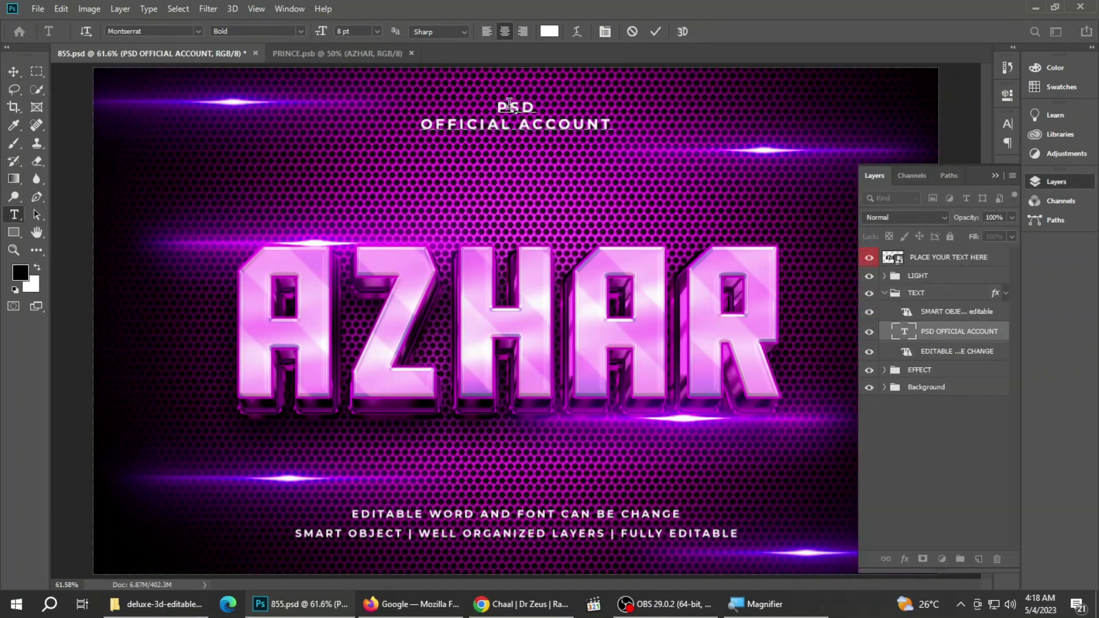
{"action": "left_click_drag", "start_coordinate": [498, 106], "coordinate": [532, 108]}
{"action": "key", "text": "BackSpace"}
Step: Change the lower caption to FAMOUS EDITOR plus the creator's name and hide the SMART OBJECT tagline
{"action": "left_click", "coordinate": [632, 72]}
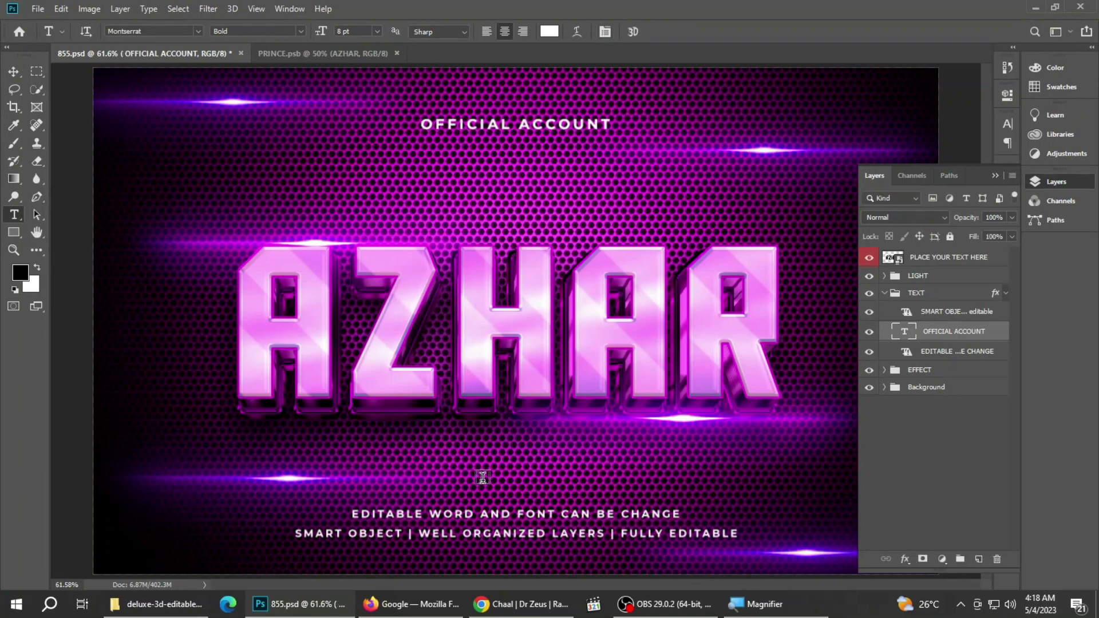
{"action": "left_click", "coordinate": [507, 514]}
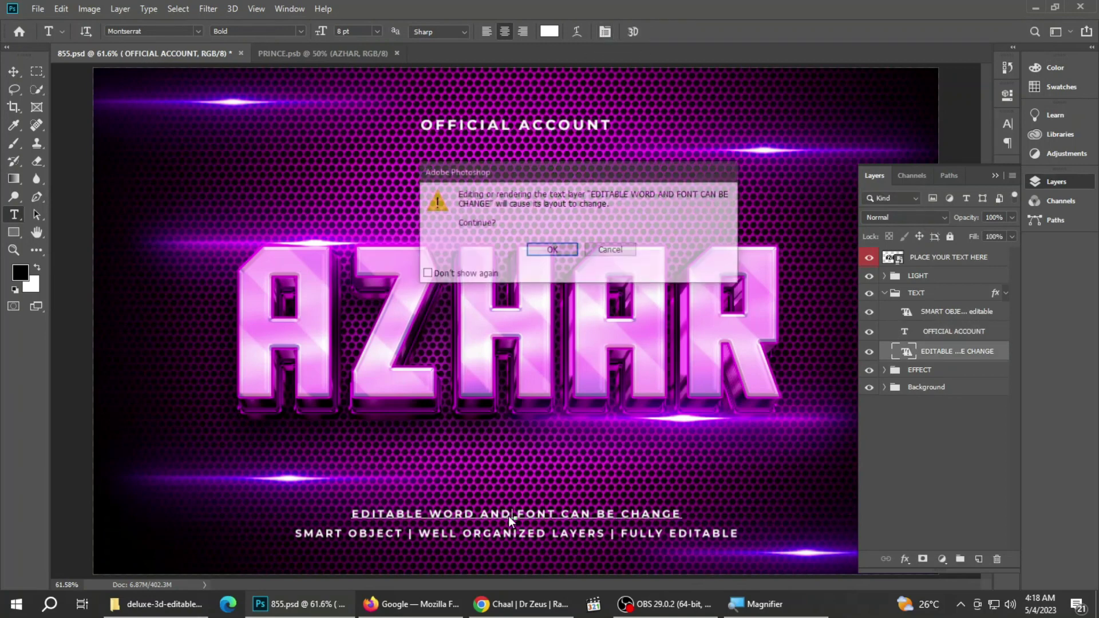
{"action": "left_click", "coordinate": [553, 250]}
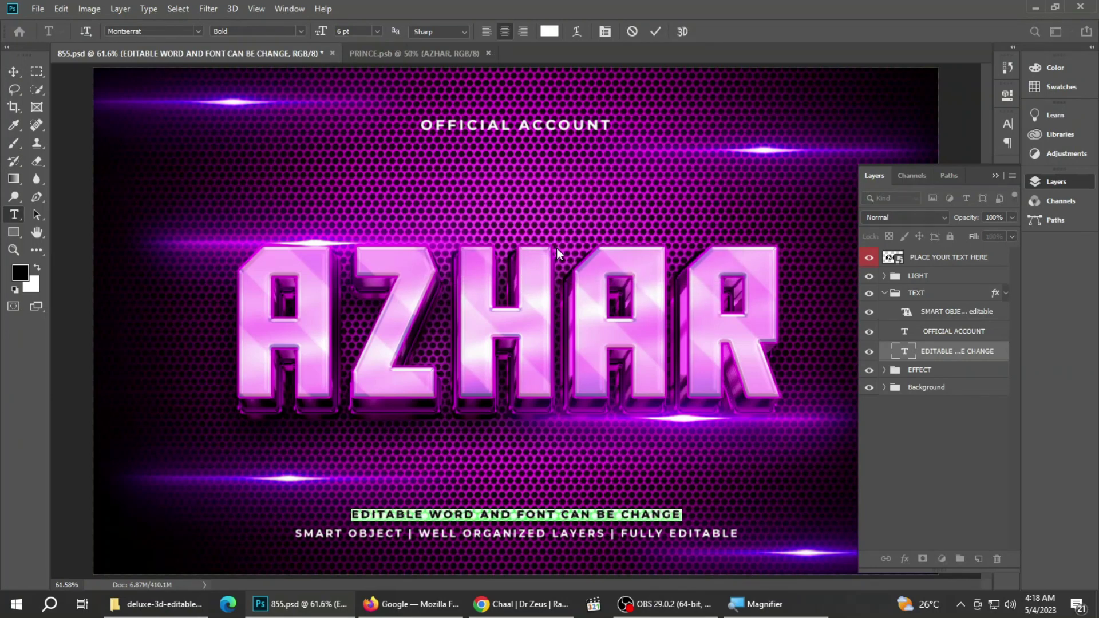
{"action": "type", "text": "FAMOUS ED"}
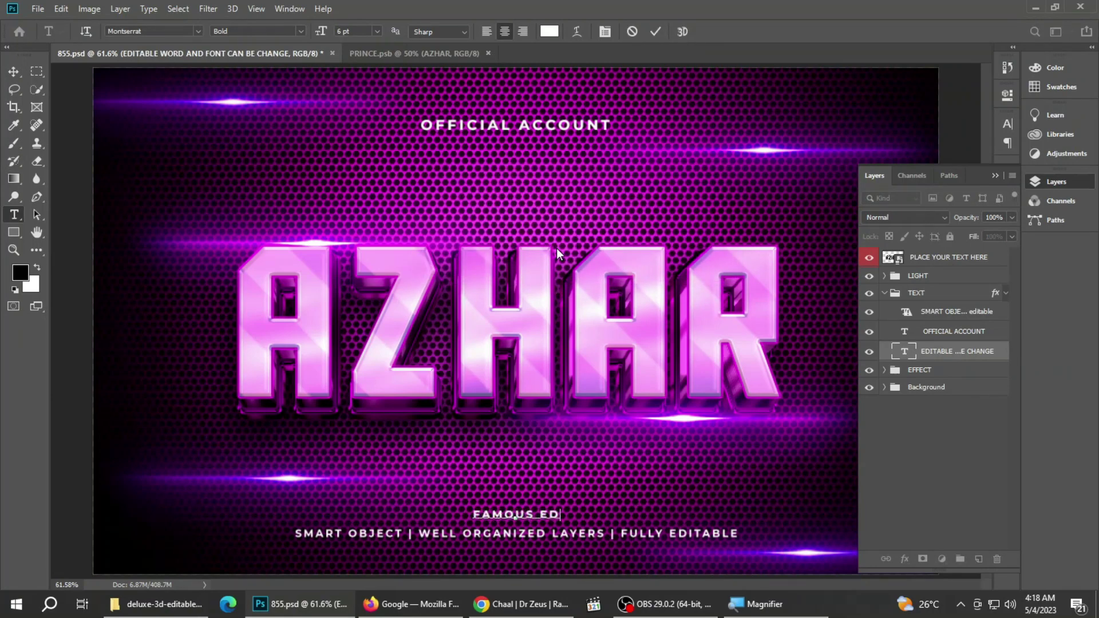
{"action": "type", "text": "ITOR AZHA"}
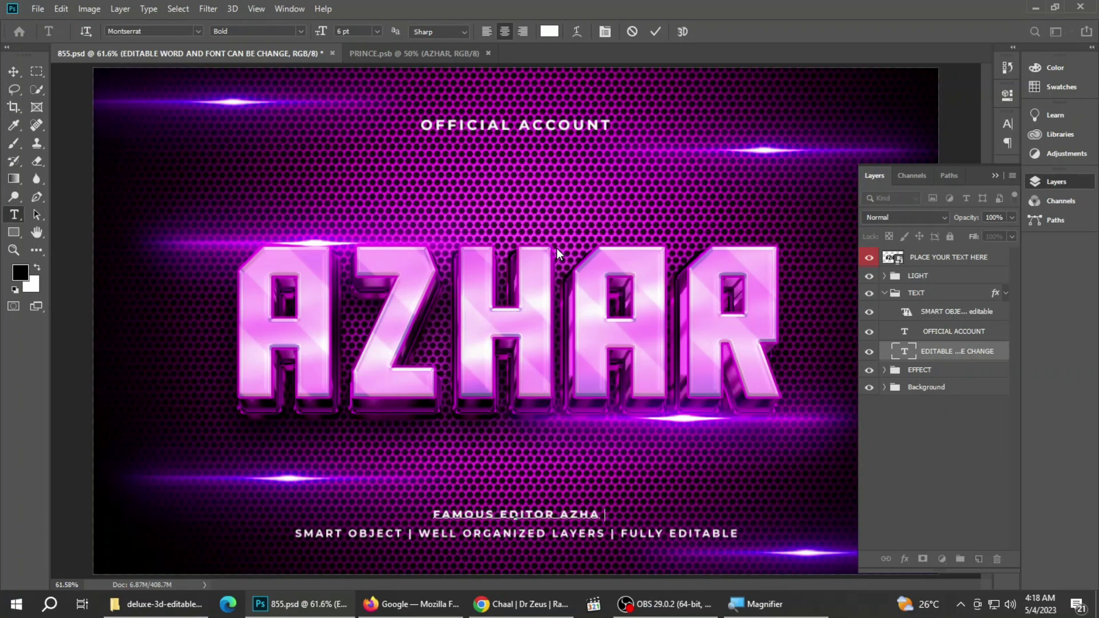
{"action": "type", "text": "R SHAKEEL"}
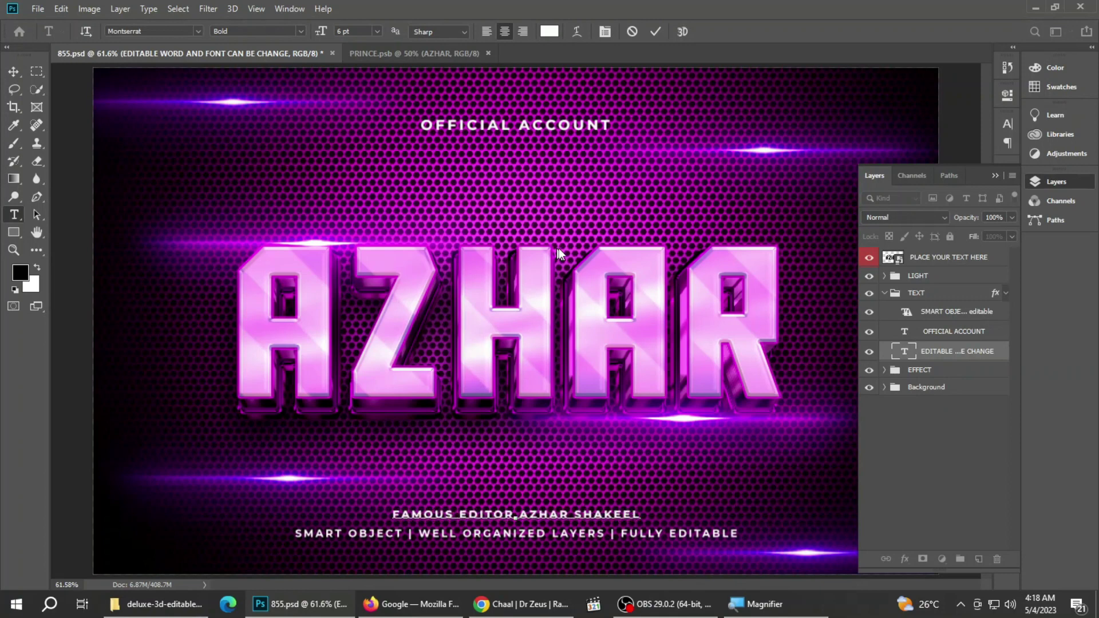
{"action": "left_click", "coordinate": [14, 250]}
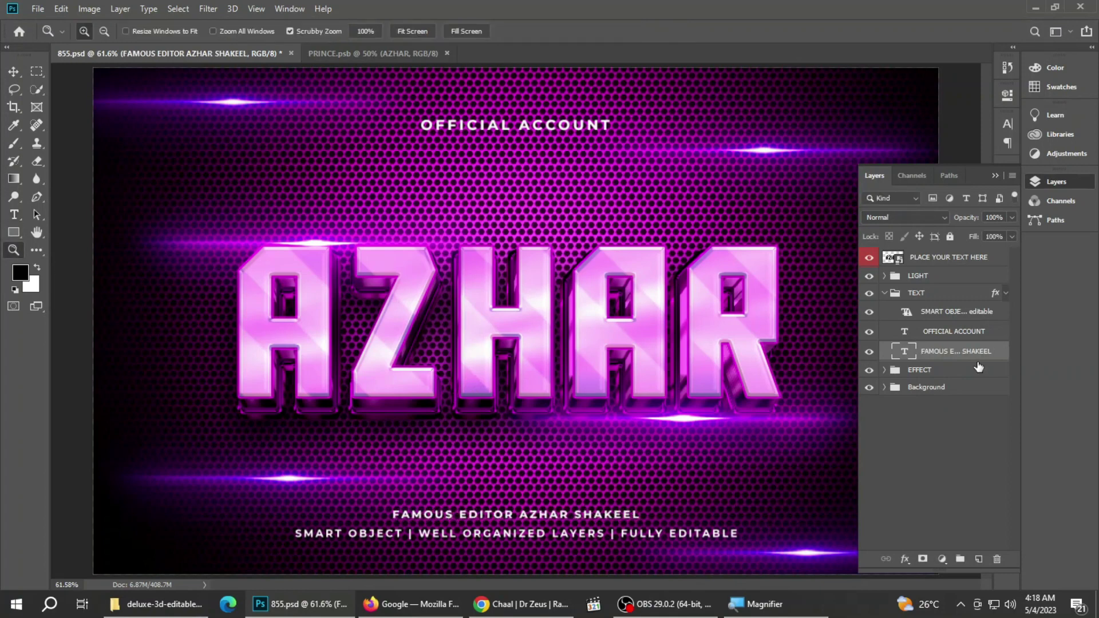
{"action": "left_click", "coordinate": [870, 312]}
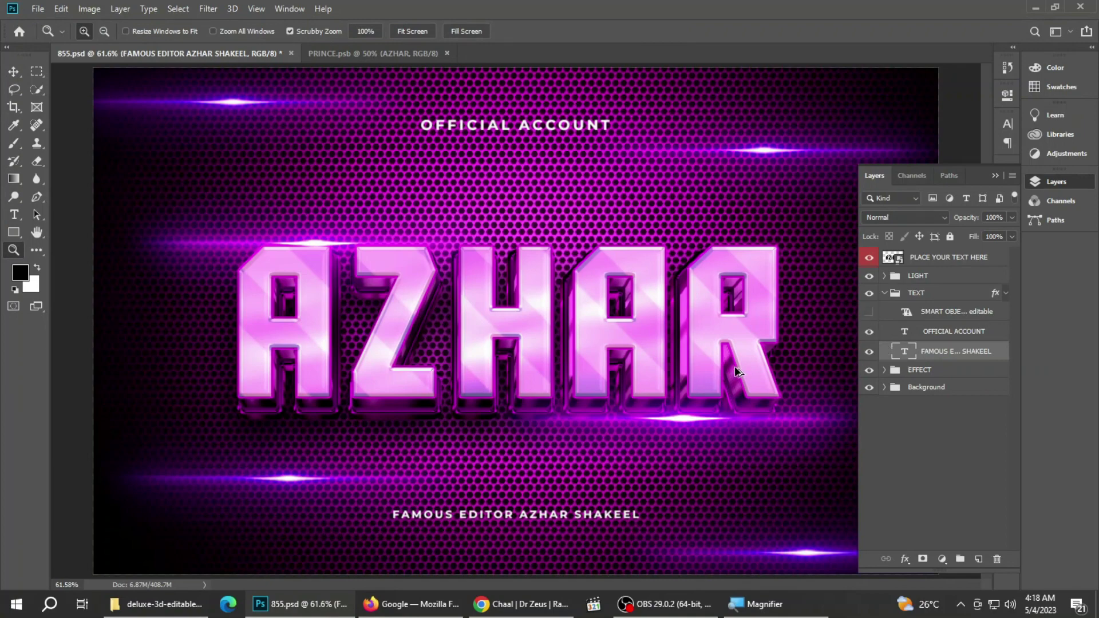
Step: Save a Maximum-quality JPEG copy named 855 copy in the template folder
{"action": "key", "text": "ctrl+shift+s"}
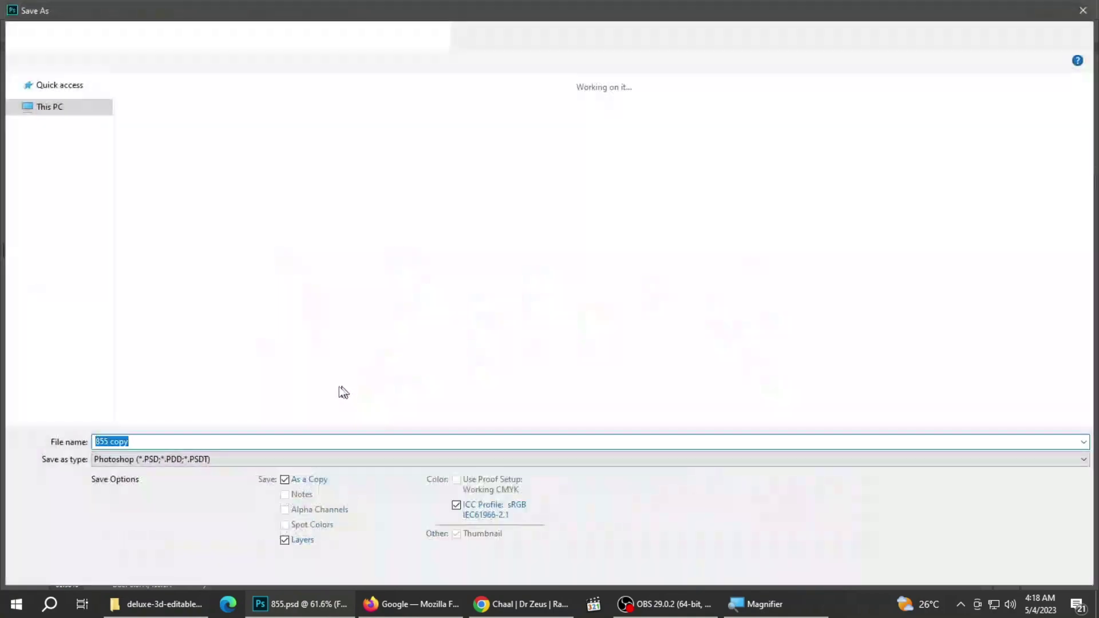
{"action": "left_click", "coordinate": [203, 460]}
{"action": "left_click", "coordinate": [196, 322]}
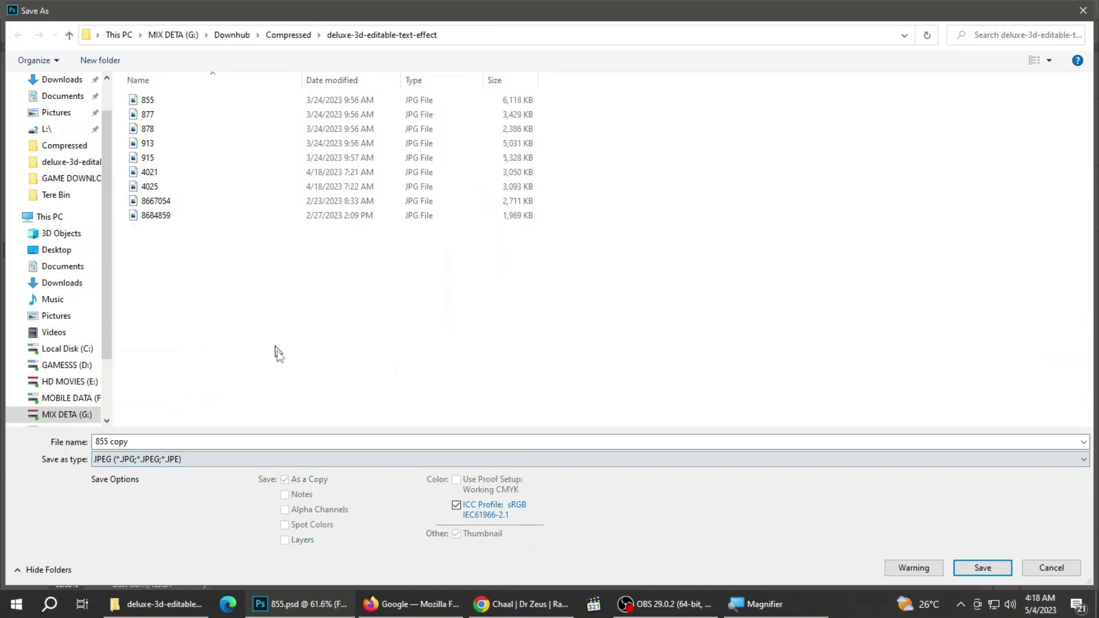
{"action": "left_click", "coordinate": [982, 567]}
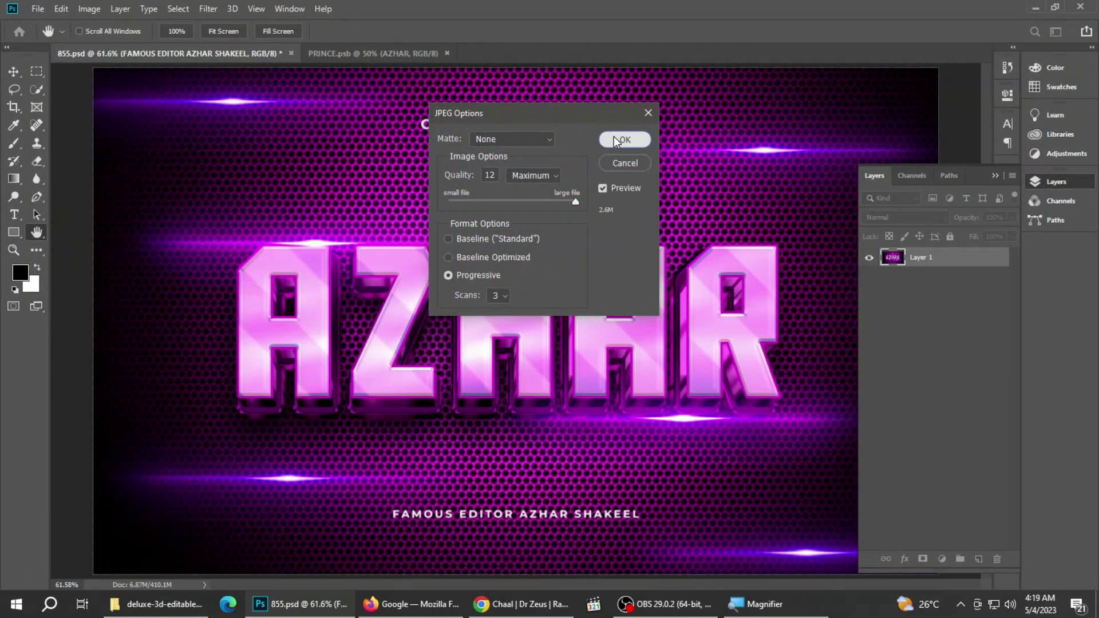
{"action": "left_click", "coordinate": [614, 136]}
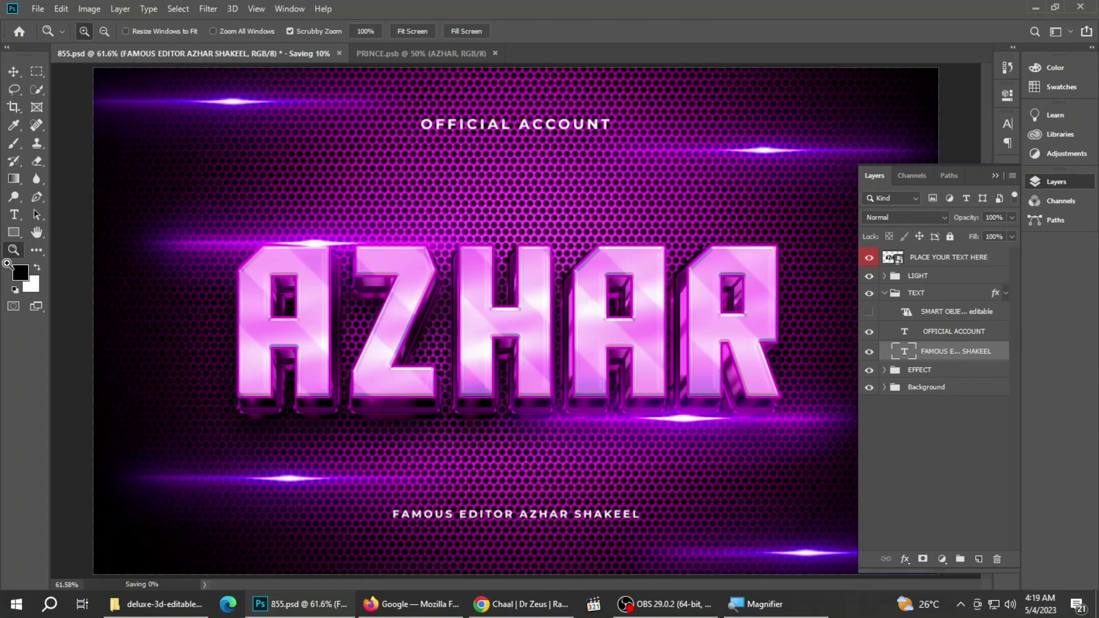
{"action": "left_click", "coordinate": [155, 604]}
Step: Refresh the folder and view 855 copy.jpg in Photos to check the AZHAR lettering
{"action": "right_click", "coordinate": [355, 375]}
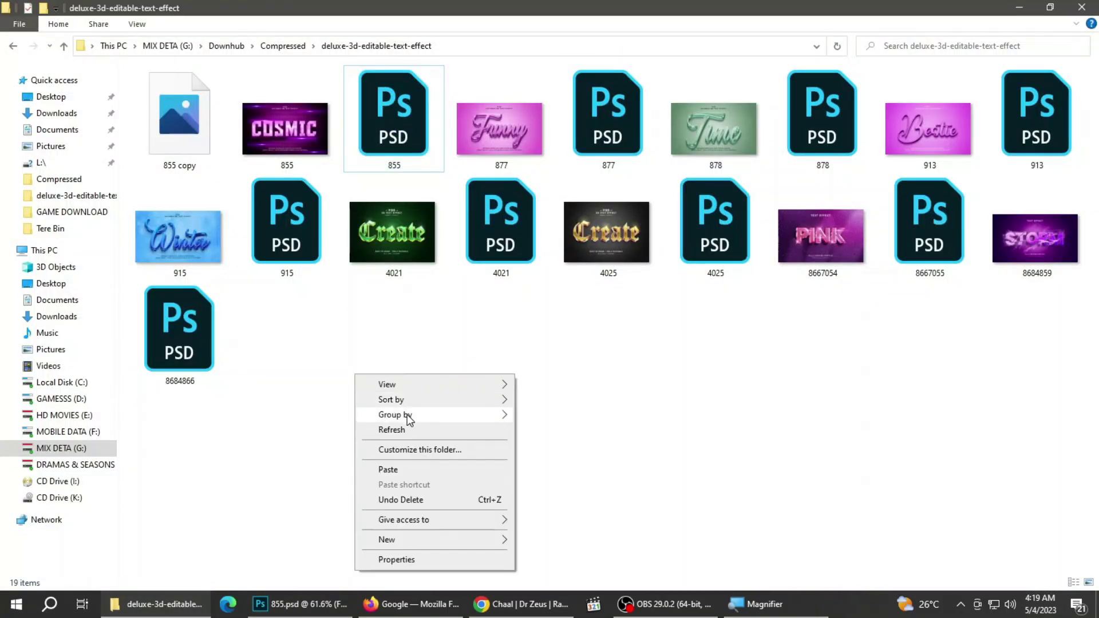
{"action": "left_click", "coordinate": [395, 429]}
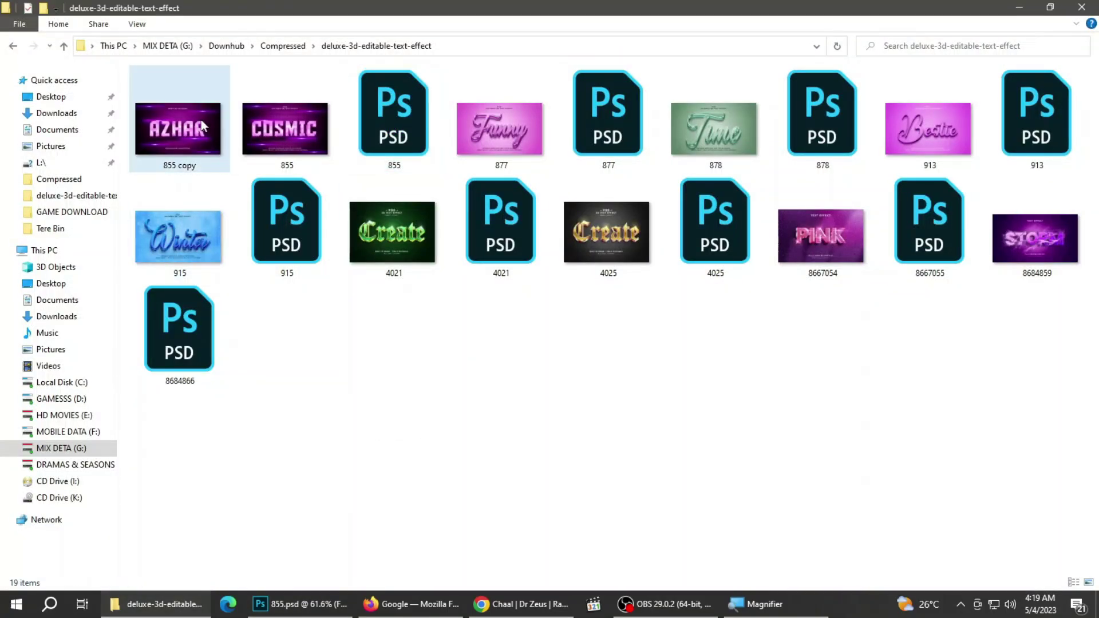
{"action": "double_click", "coordinate": [177, 139]}
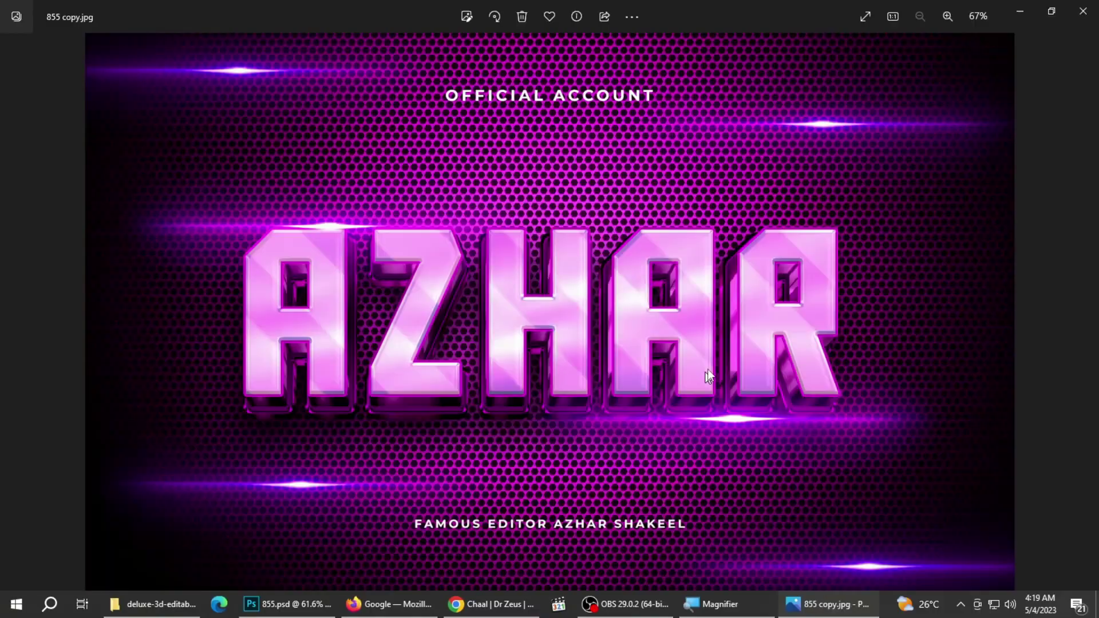
{"action": "scroll", "coordinate": [611, 335], "scroll_direction": "up", "scroll_amount": 3}
{"action": "left_click_drag", "start_coordinate": [331, 307], "coordinate": [655, 332]}
{"action": "scroll", "coordinate": [655, 332], "scroll_direction": "down", "scroll_amount": 1}
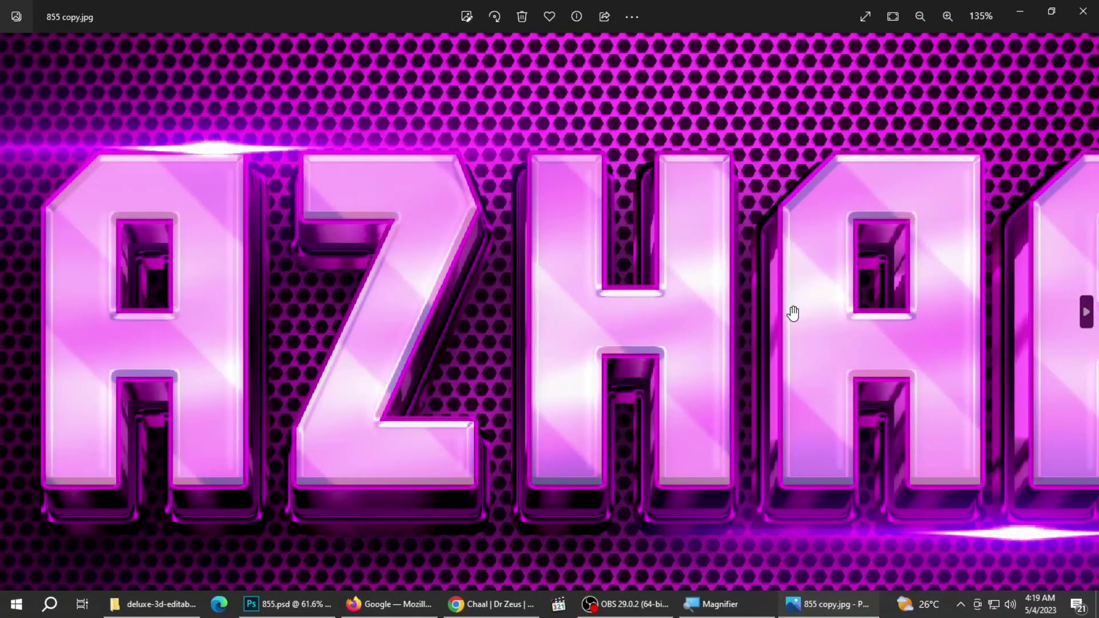
{"action": "scroll", "coordinate": [794, 312], "scroll_direction": "down", "scroll_amount": 1}
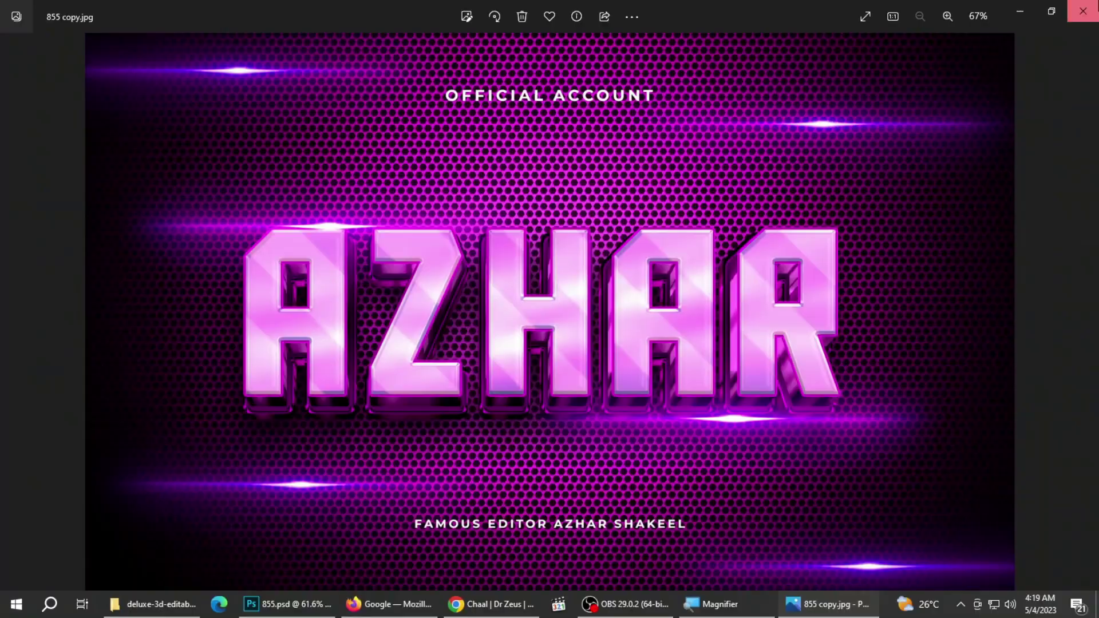
{"action": "left_click", "coordinate": [1083, 11]}
{"action": "left_click", "coordinate": [393, 116]}
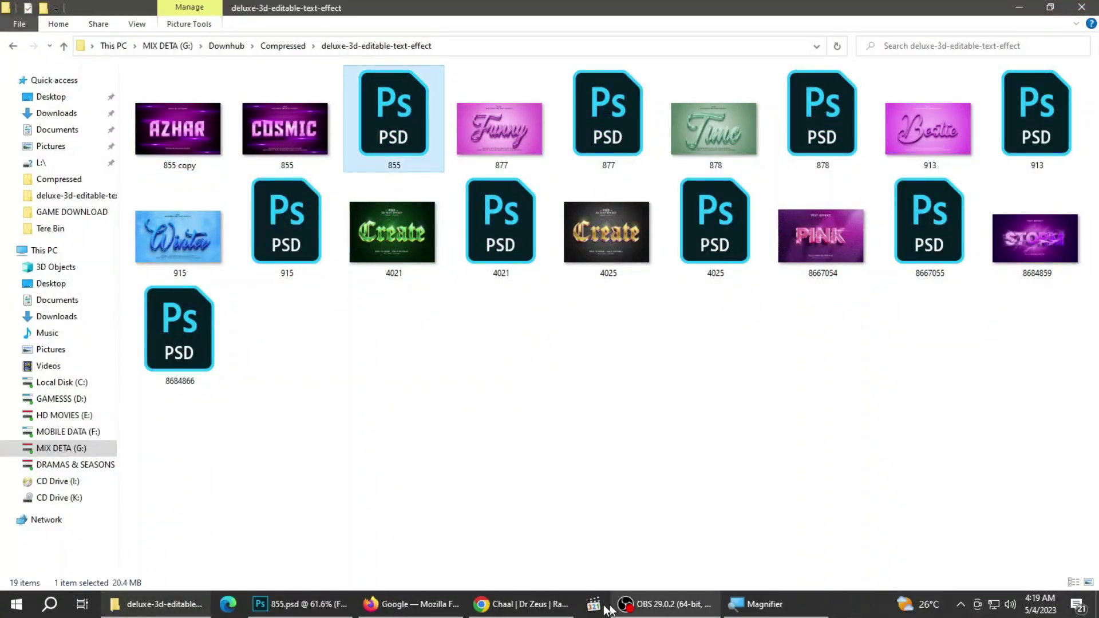
Step: Close the 855 document in Photoshop without saving changes
{"action": "left_click", "coordinate": [301, 604]}
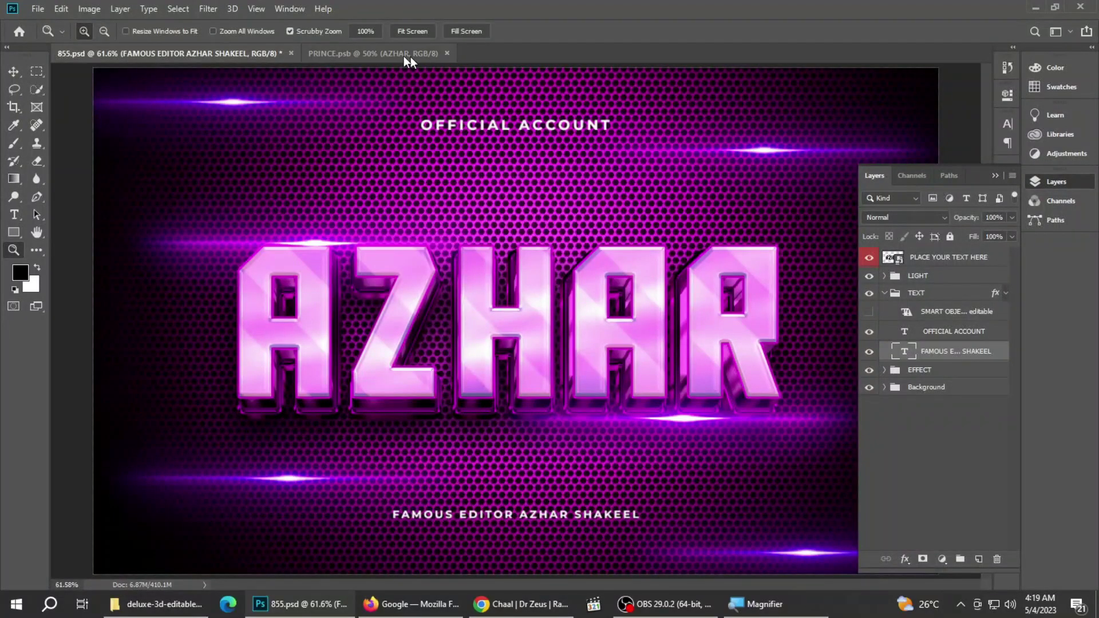
{"action": "left_click", "coordinate": [290, 53]}
{"action": "left_click", "coordinate": [547, 233]}
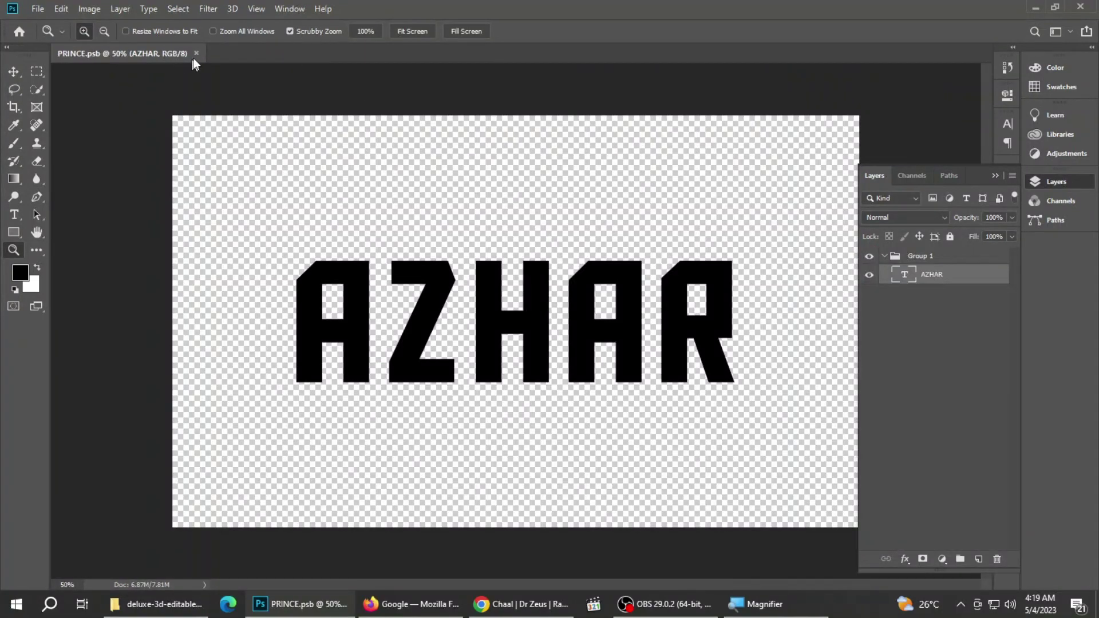
Step: Open the 877.psd template from the template folder
{"action": "left_click", "coordinate": [156, 604]}
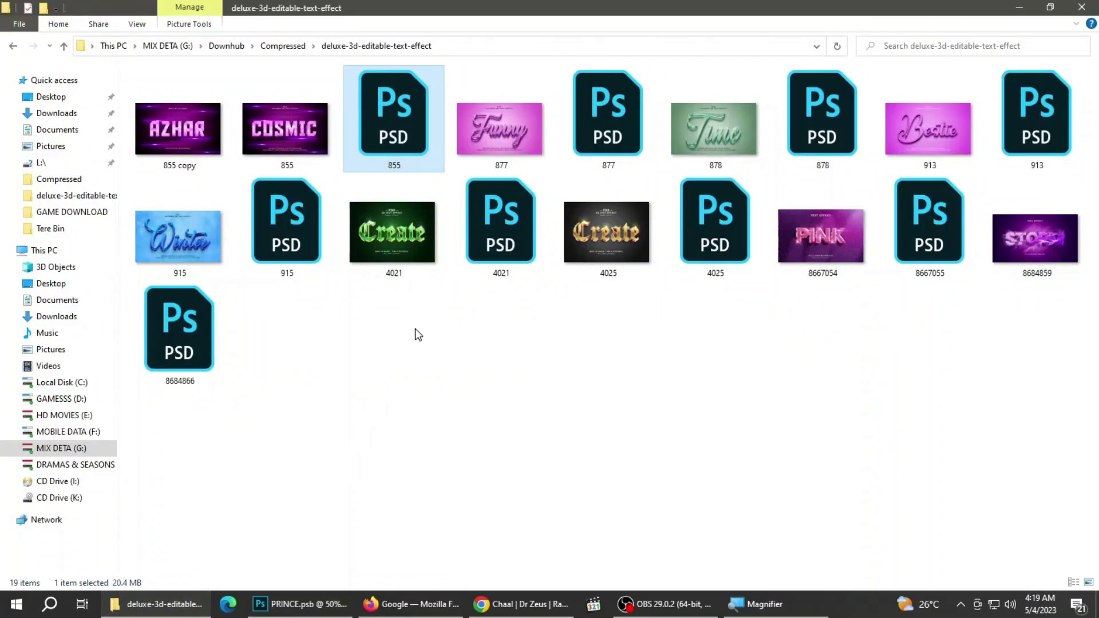
{"action": "left_click", "coordinate": [617, 96]}
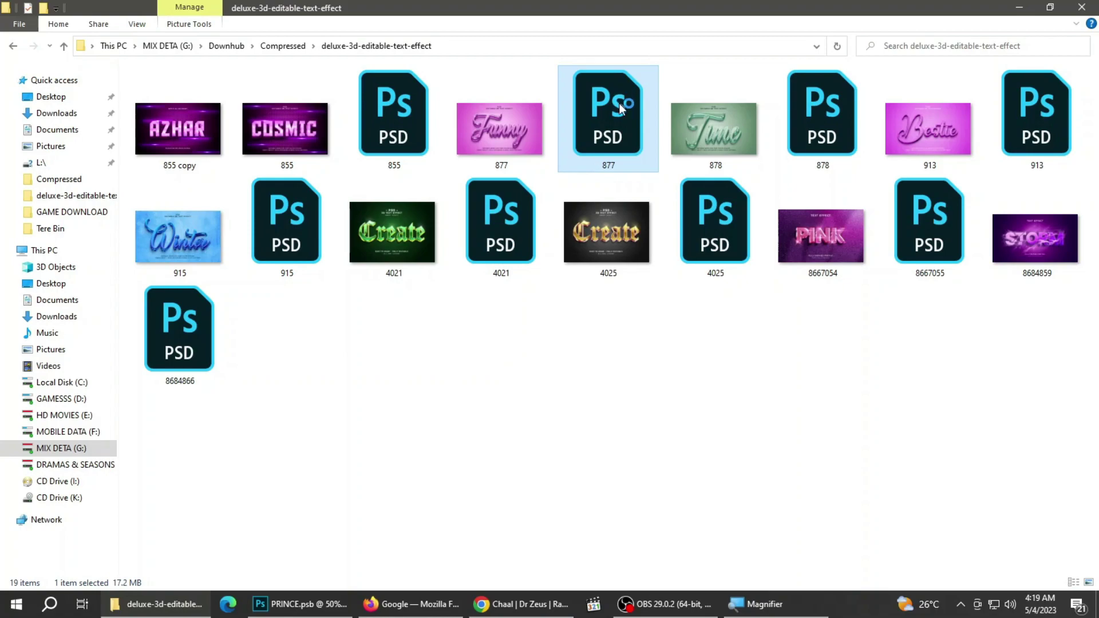
{"action": "double_click", "coordinate": [619, 115]}
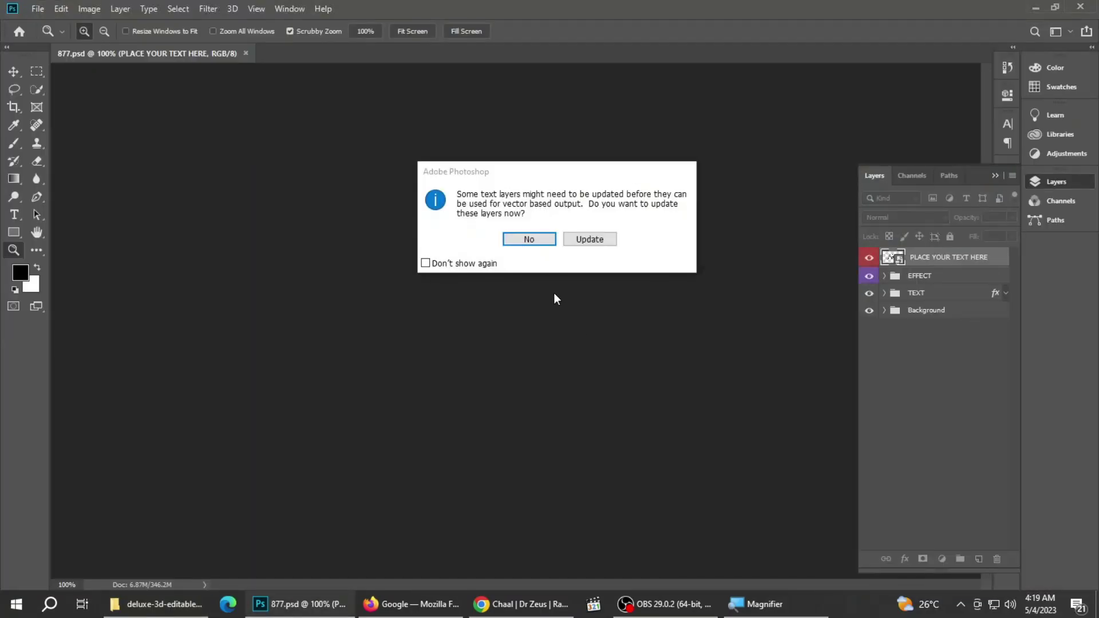
Step: Open the PLACE YOUR TEXT HERE smart object as SOFTY.psb, leaving missing fonts unresolved
{"action": "left_click", "coordinate": [553, 240]}
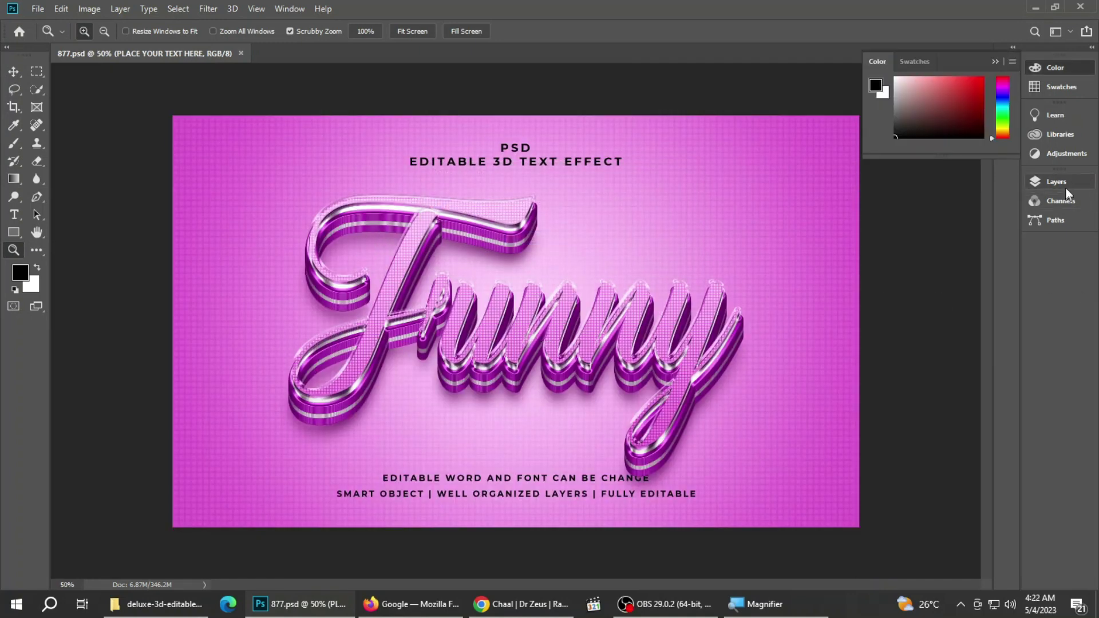
{"action": "left_click", "coordinate": [1056, 182]}
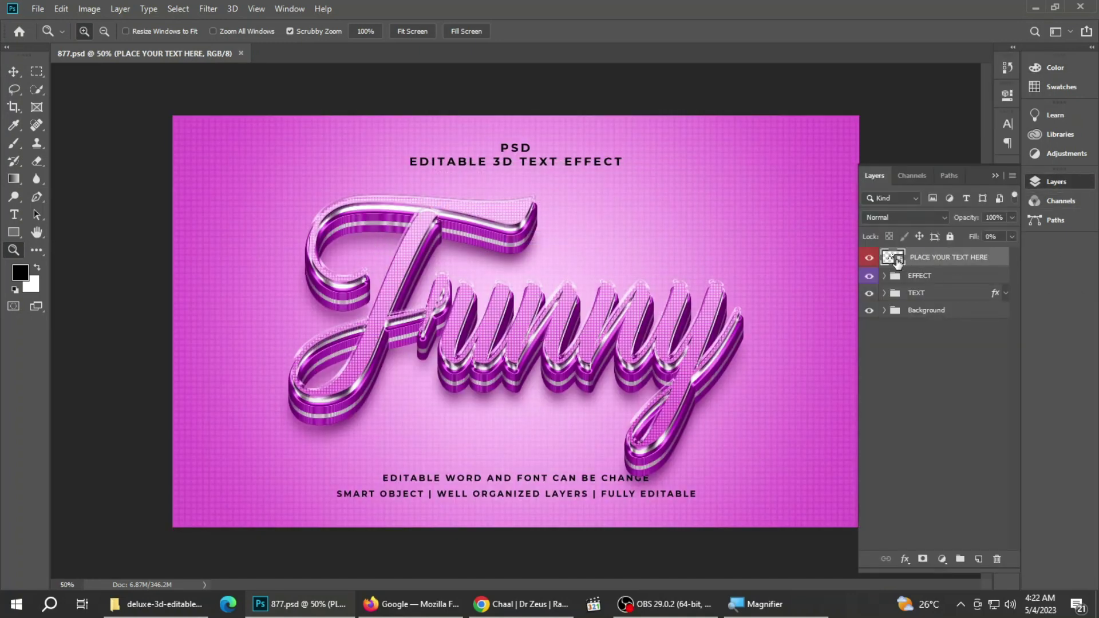
{"action": "key", "text": "super+plus"}
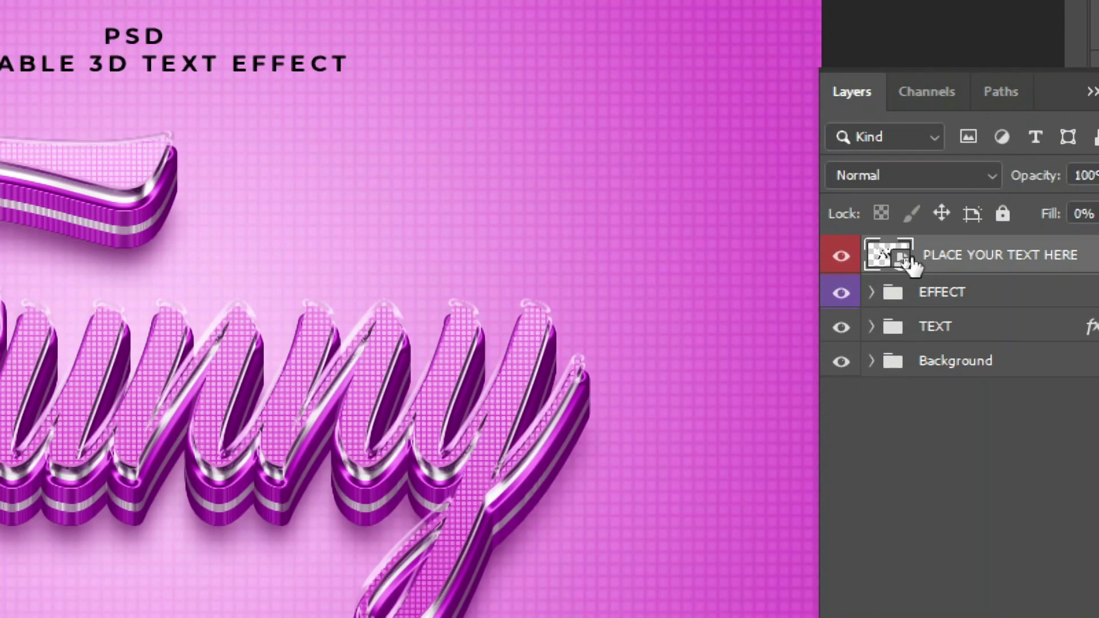
{"action": "double_click", "coordinate": [901, 258]}
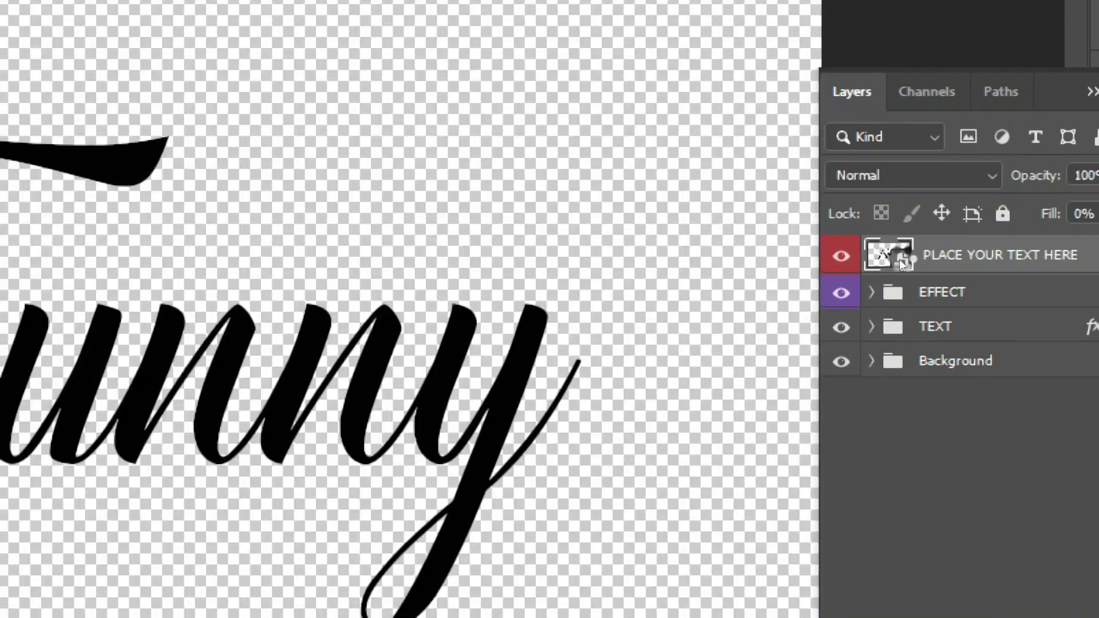
{"action": "key", "text": "super+minus"}
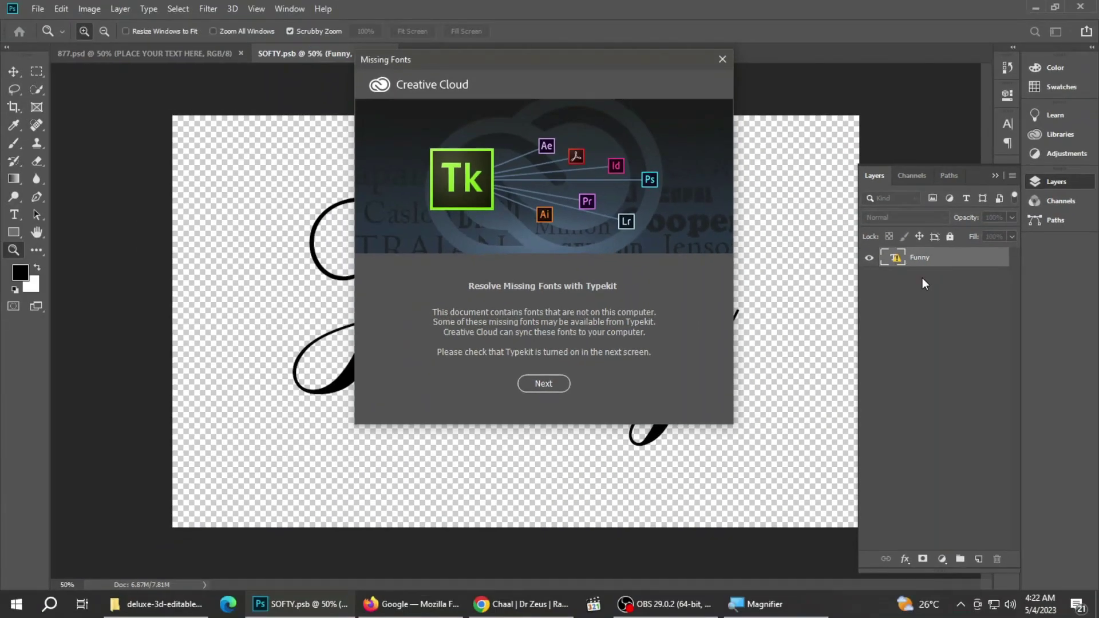
{"action": "left_click", "coordinate": [538, 382]}
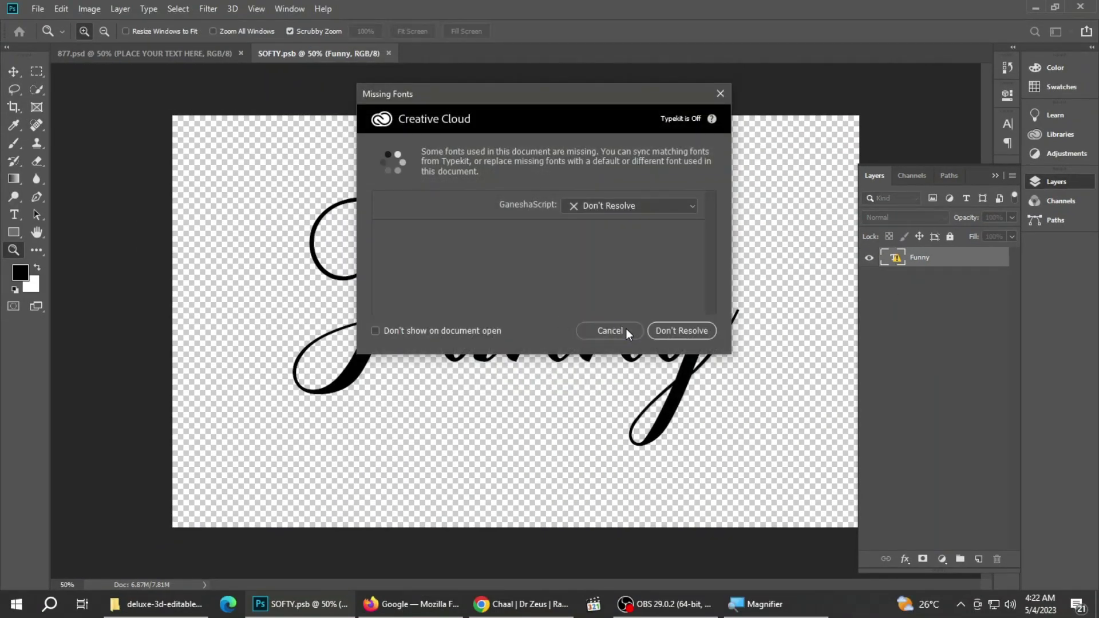
{"action": "left_click", "coordinate": [616, 397]}
Step: Copy the missing font name GaneshaScript from the Type tool's font field
{"action": "left_click", "coordinate": [13, 215]}
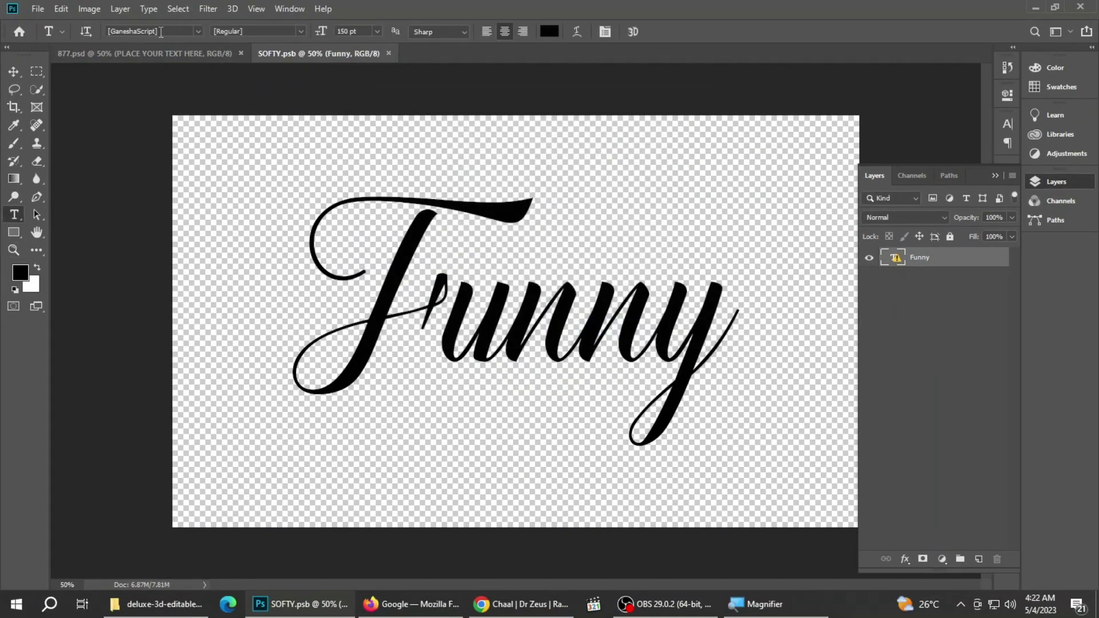
{"action": "left_click", "coordinate": [161, 32]}
{"action": "key", "text": "super+plus"}
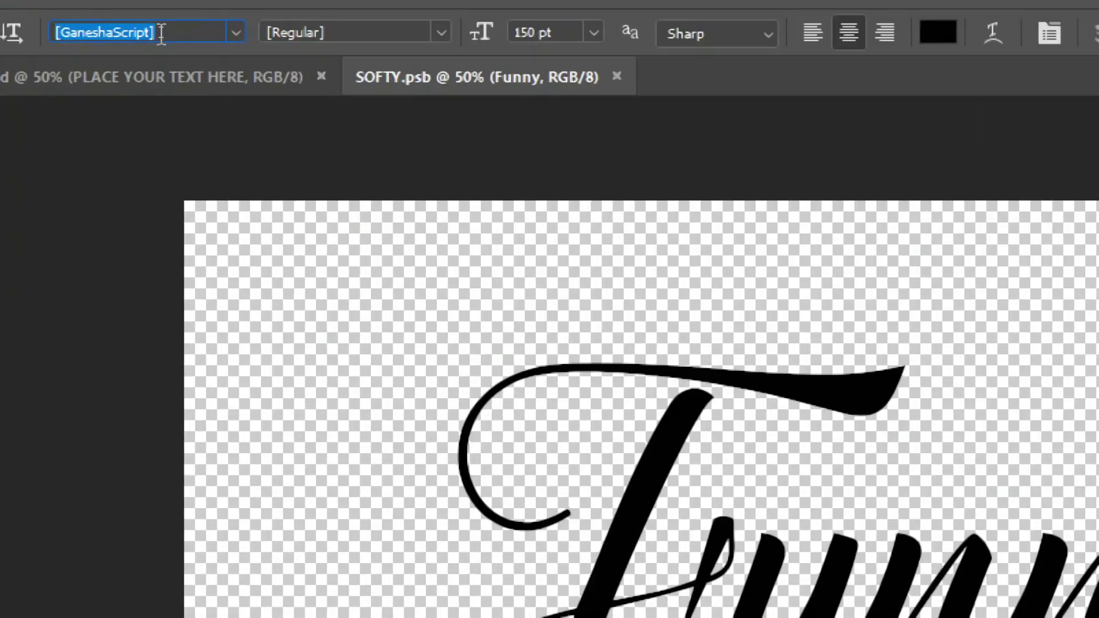
{"action": "left_click", "coordinate": [114, 30]}
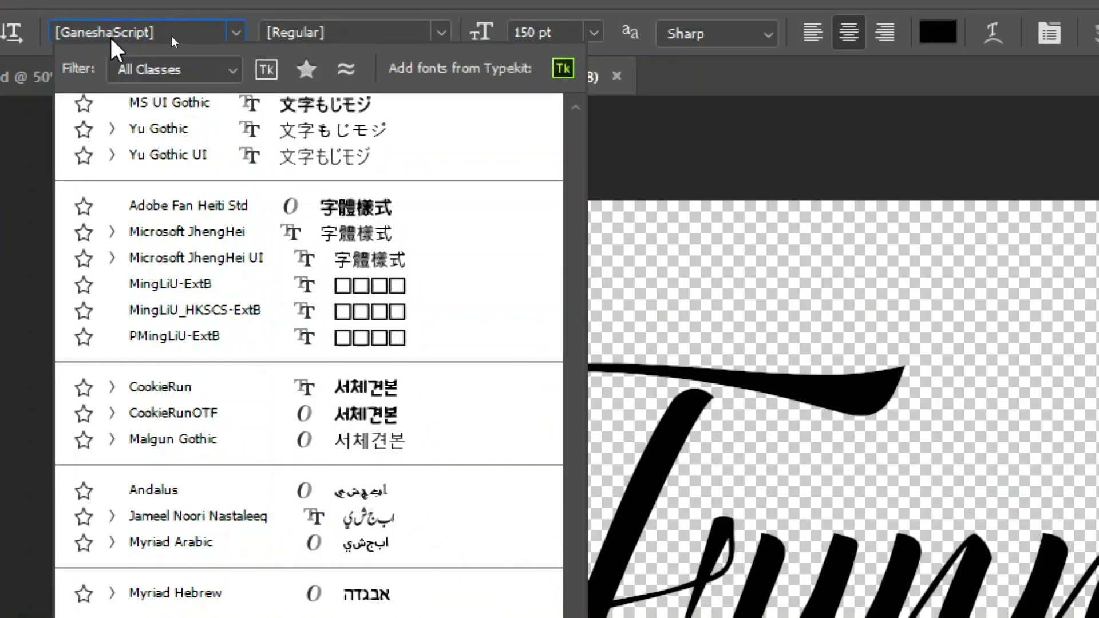
{"action": "right_click", "coordinate": [199, 27]}
{"action": "left_click", "coordinate": [164, 30]}
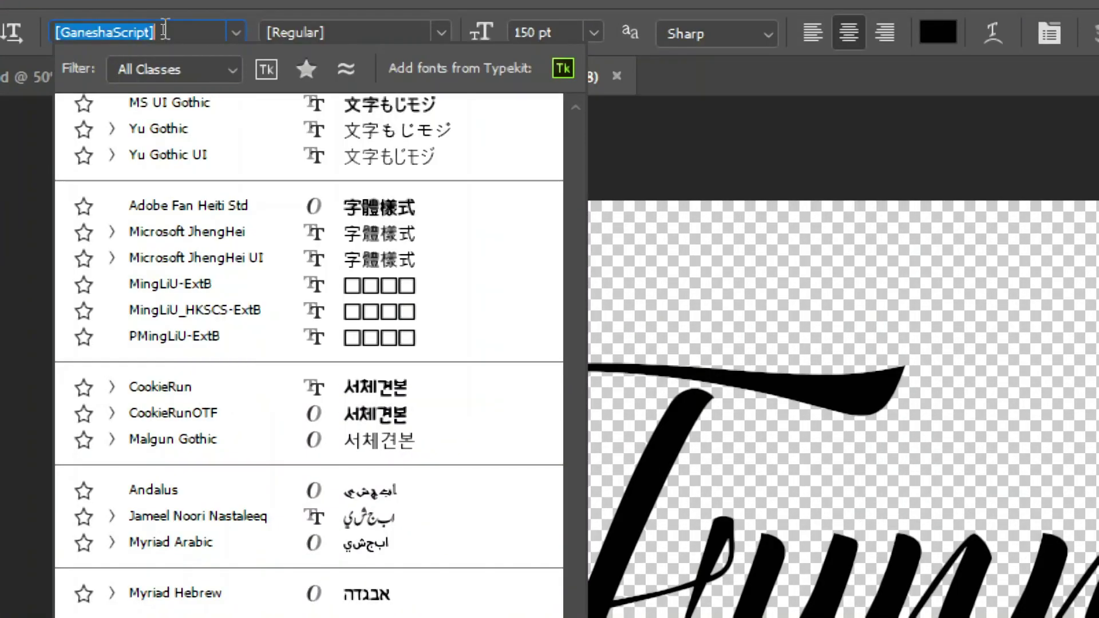
{"action": "right_click", "coordinate": [164, 30]}
{"action": "left_click", "coordinate": [228, 123]}
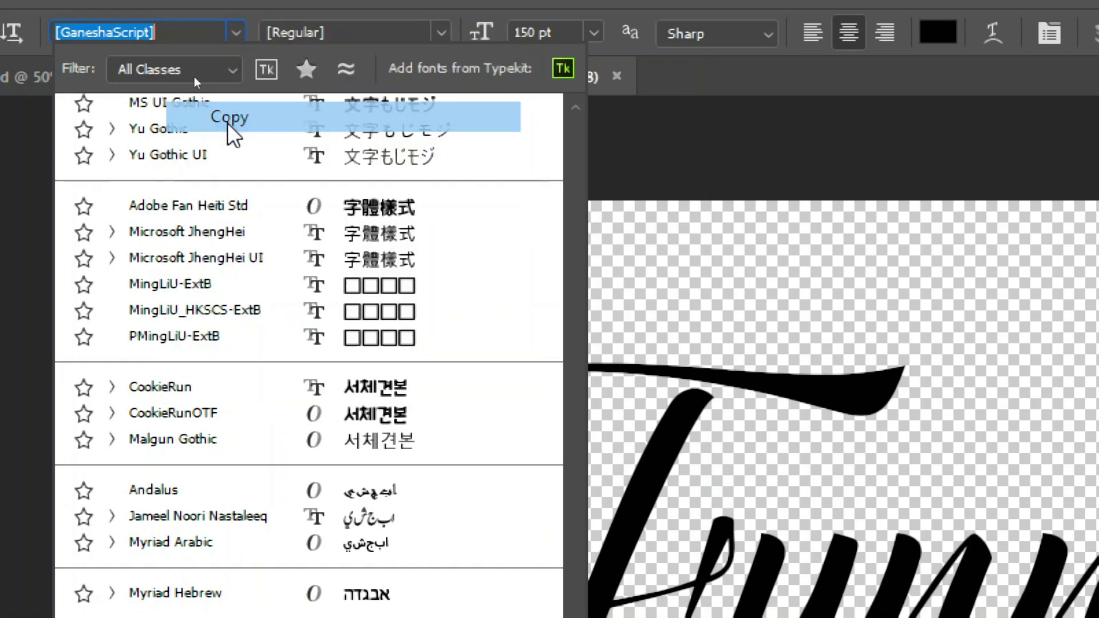
{"action": "key", "text": "super+minus"}
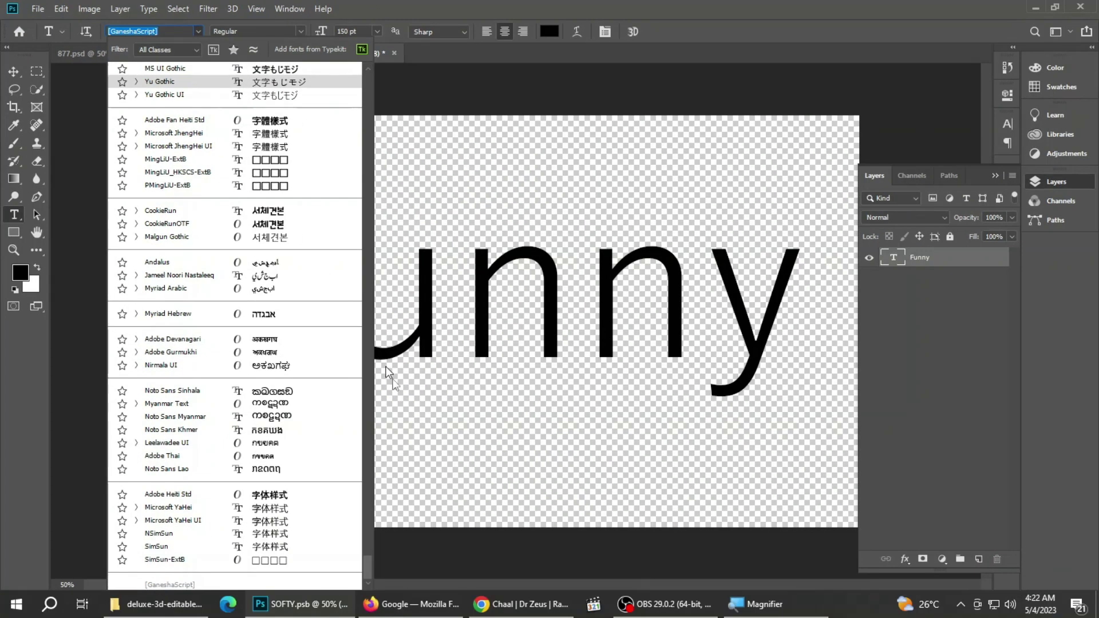
Step: Search Google for 'GaneshaScript font' and open its DaFont page
{"action": "left_click", "coordinate": [411, 604]}
{"action": "left_click", "coordinate": [518, 286]}
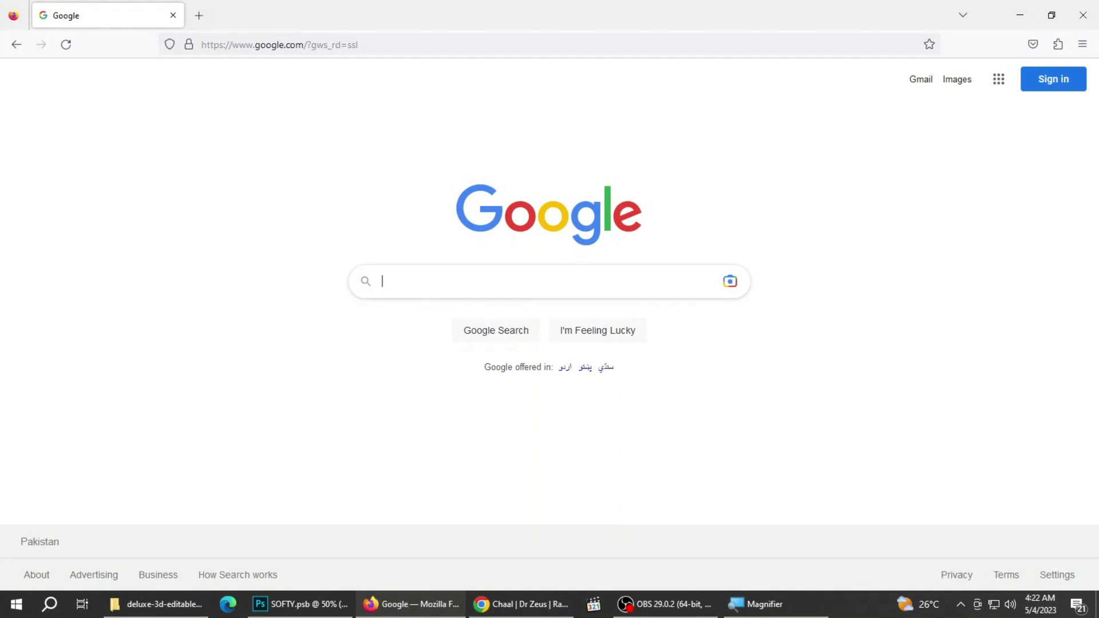
{"action": "key", "text": "ctrl+v"}
{"action": "type", "text": "fon"}
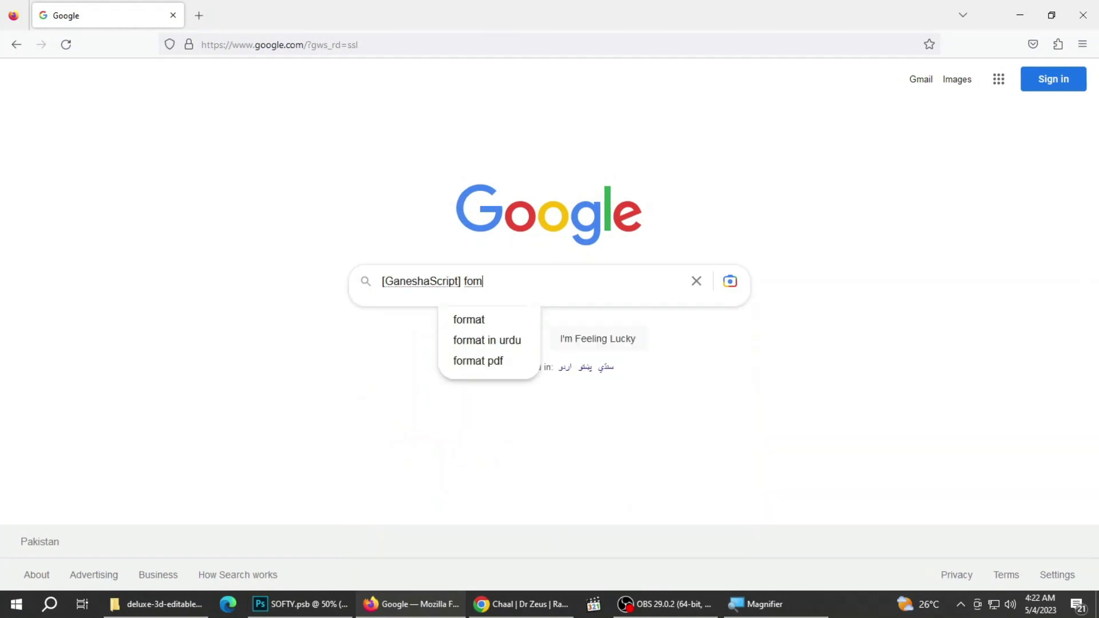
{"action": "type", "text": "t"}
{"action": "key", "text": "Return"}
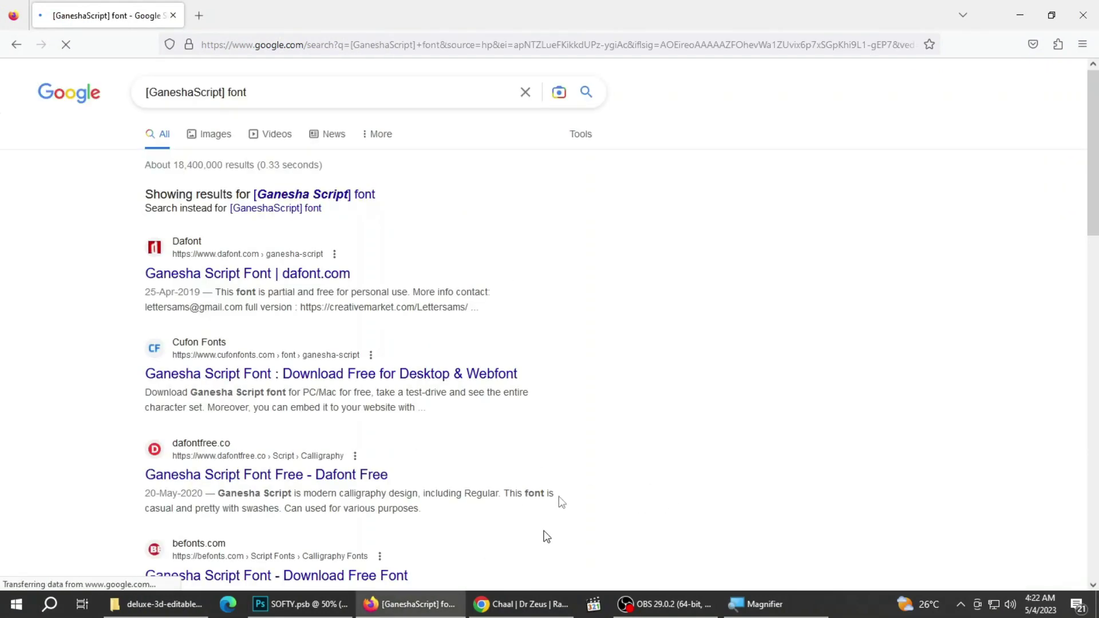
{"action": "left_click", "coordinate": [262, 276]}
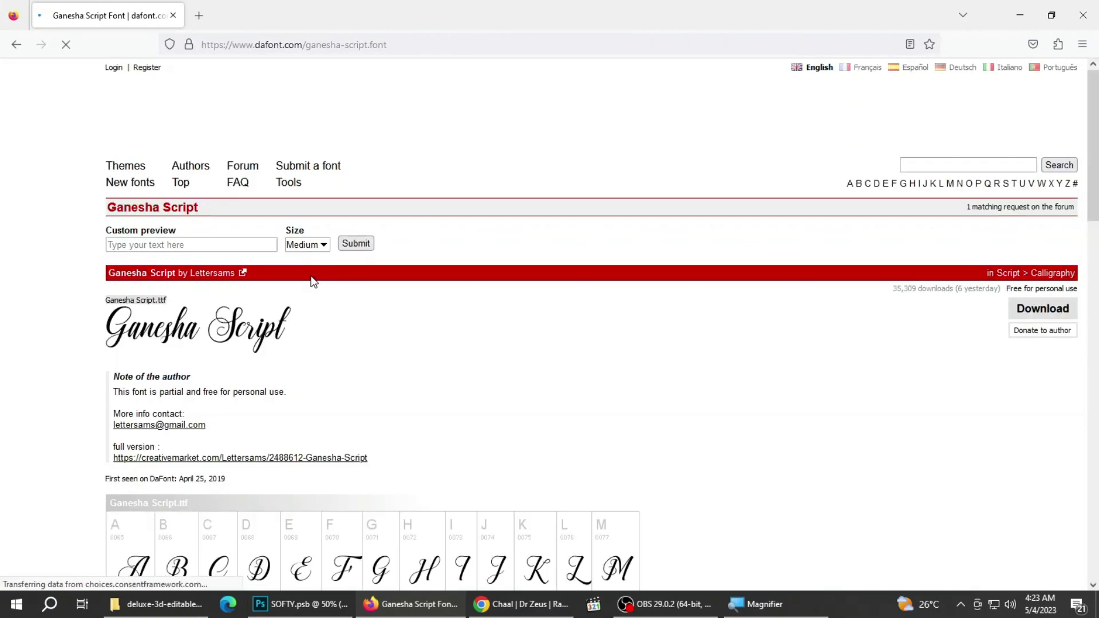
Step: Download ganesha_script.zip and install the Ganesha Script.ttf font from it
{"action": "left_click", "coordinate": [1063, 308]}
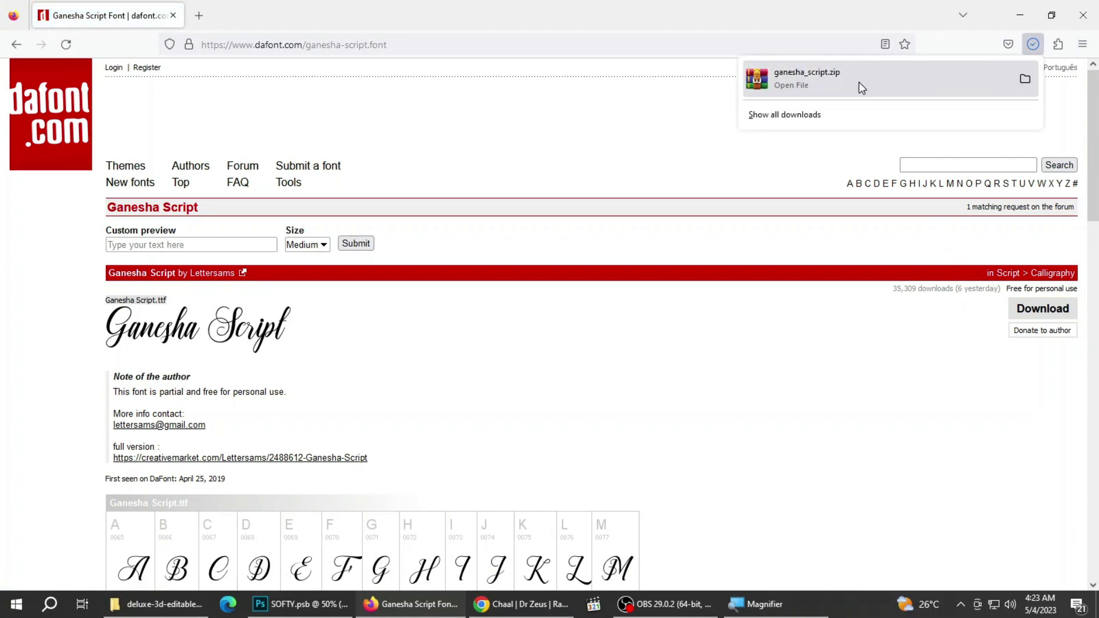
{"action": "left_click", "coordinate": [858, 80]}
{"action": "double_click", "coordinate": [94, 175]}
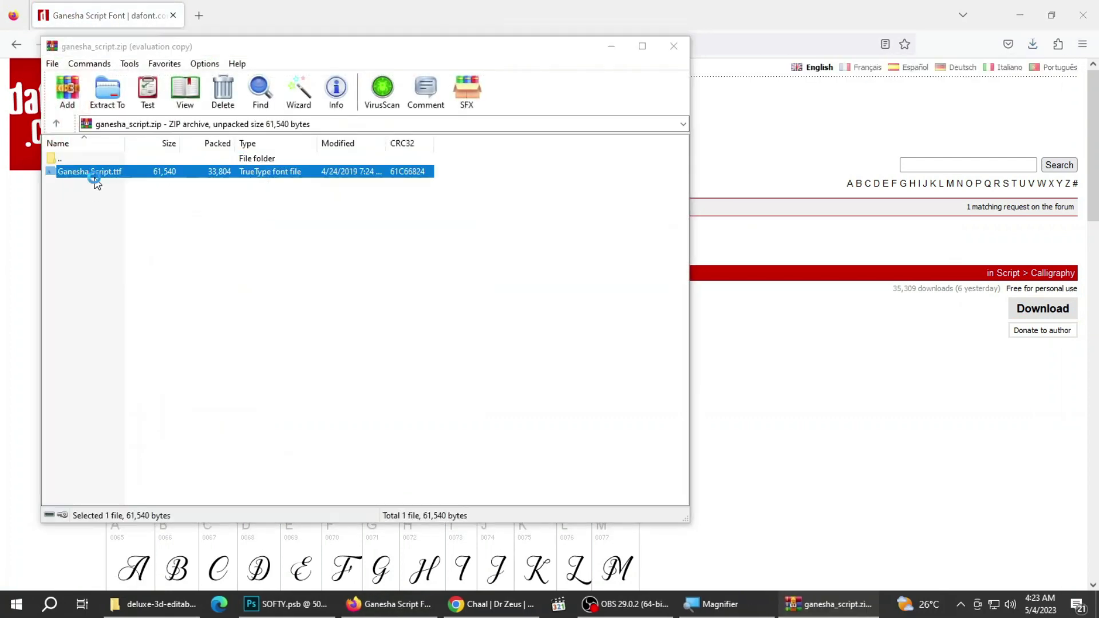
{"action": "left_click", "coordinate": [78, 54]}
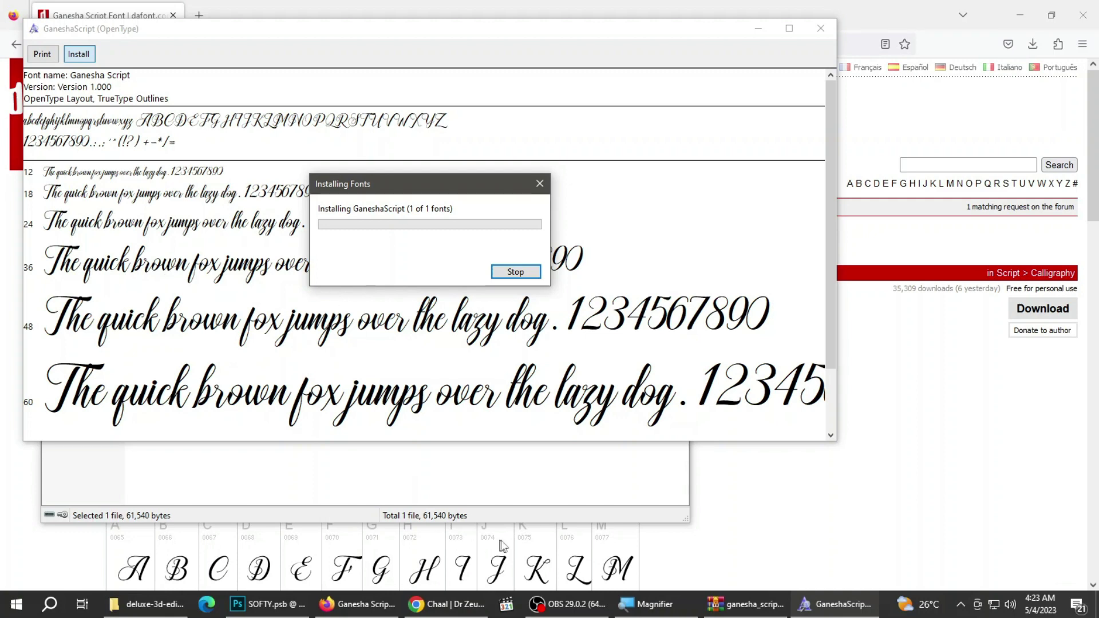
{"action": "left_click", "coordinate": [268, 604]}
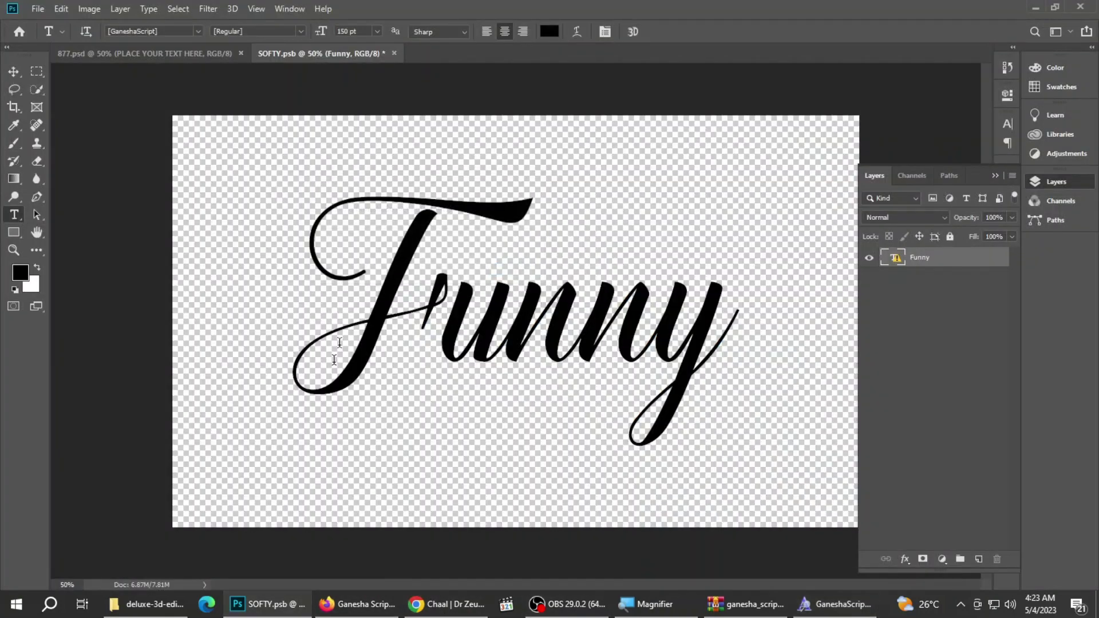
Step: Replace the Funny lettering with Kinza in Ganesha Script and commit it
{"action": "left_click", "coordinate": [441, 290]}
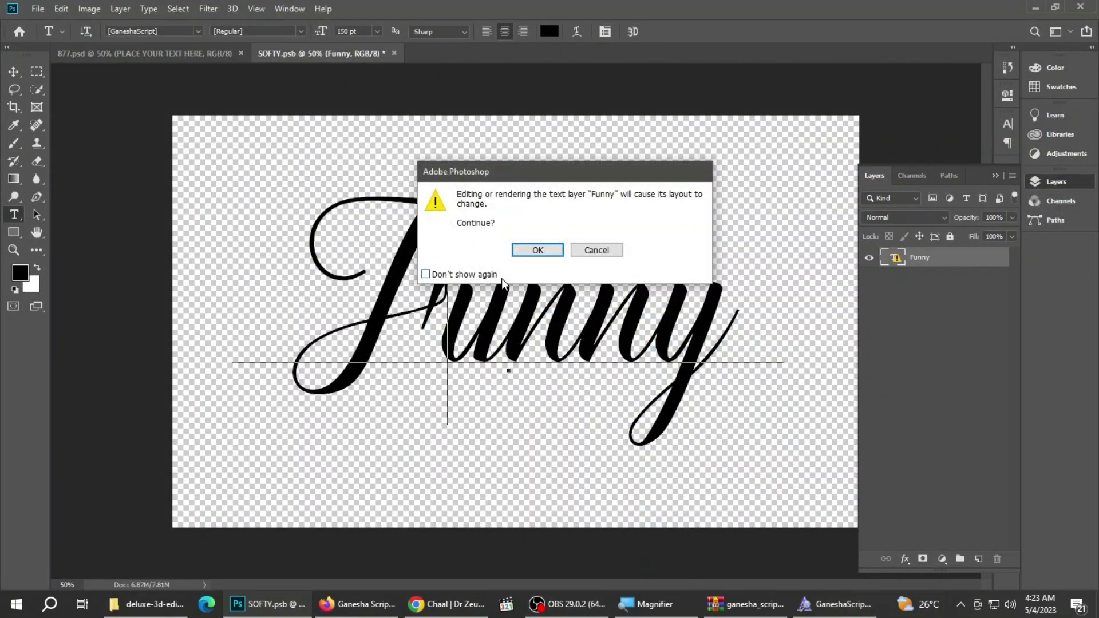
{"action": "left_click", "coordinate": [545, 247]}
{"action": "key", "text": "ctrl+a"}
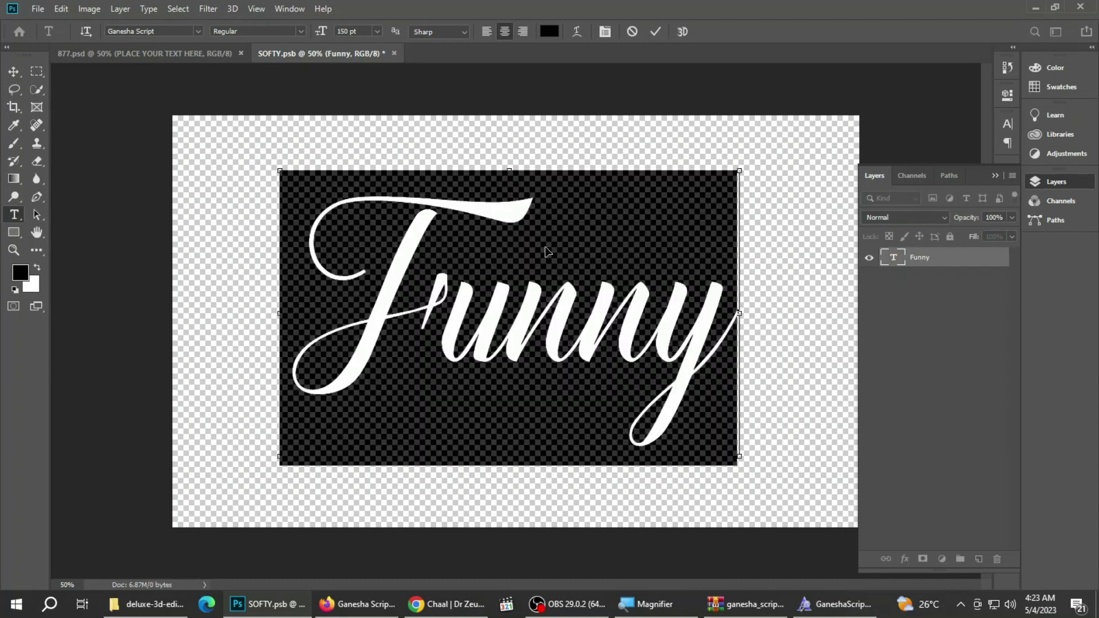
{"action": "type", "text": "Kin"}
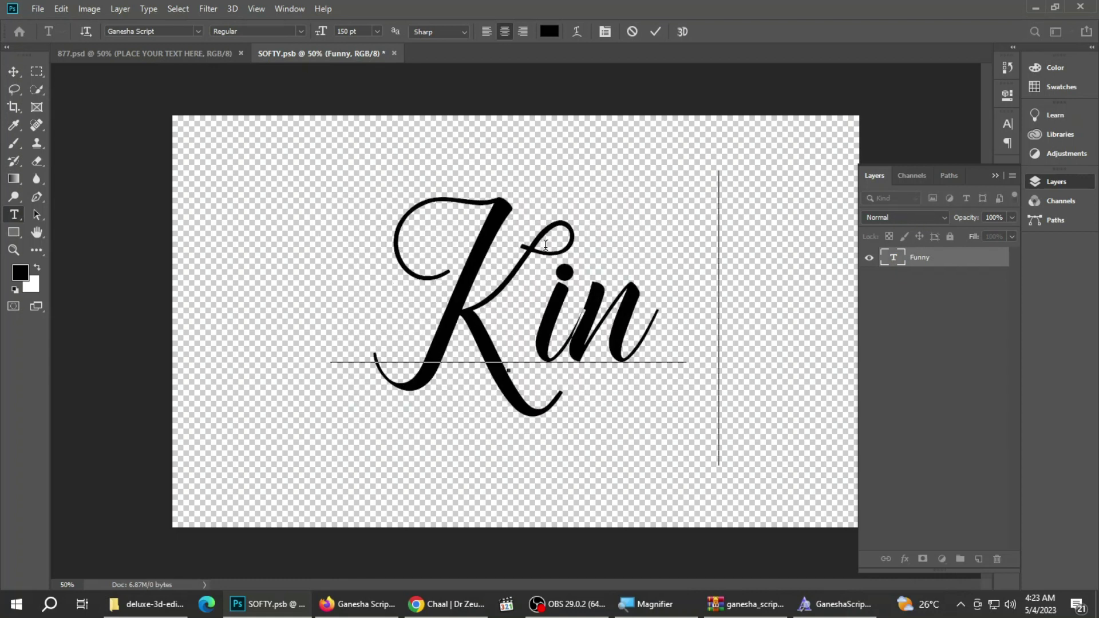
{"action": "type", "text": "za"}
{"action": "left_click", "coordinate": [653, 31]}
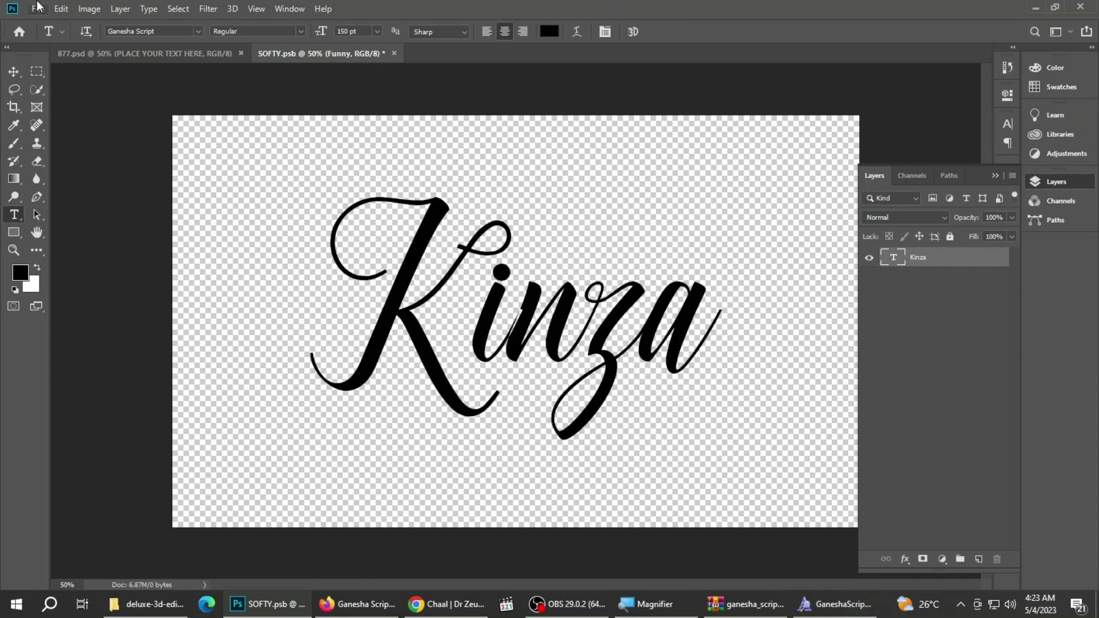
{"action": "left_click", "coordinate": [37, 9]}
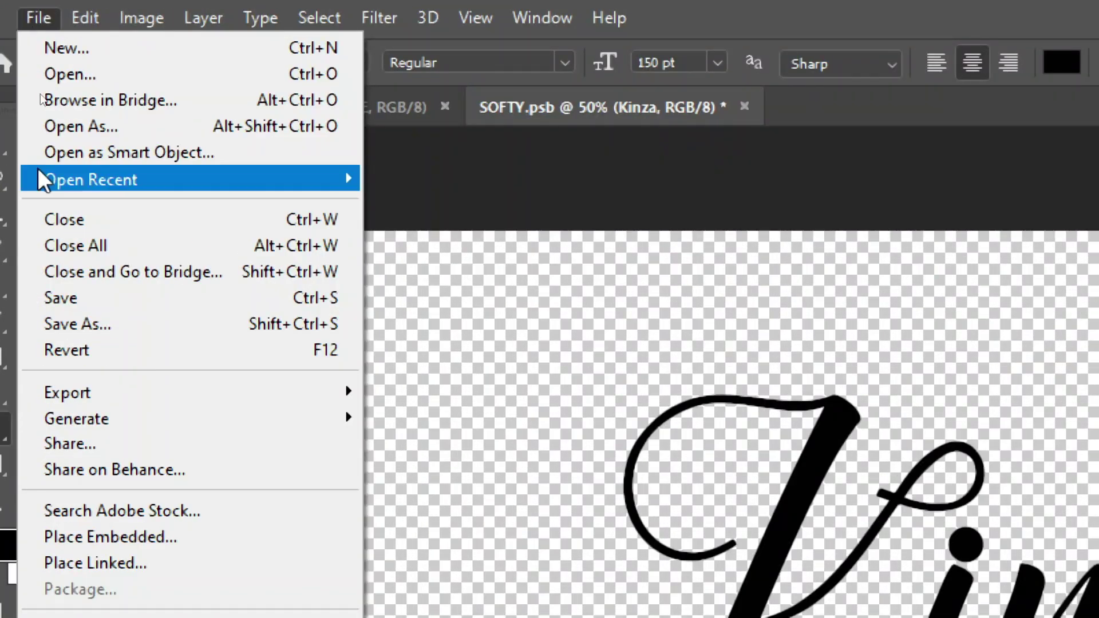
Step: Save SOFTY.psb and view the Kinza 3D lettering fitted on screen in 877.psd
{"action": "left_click", "coordinate": [61, 297]}
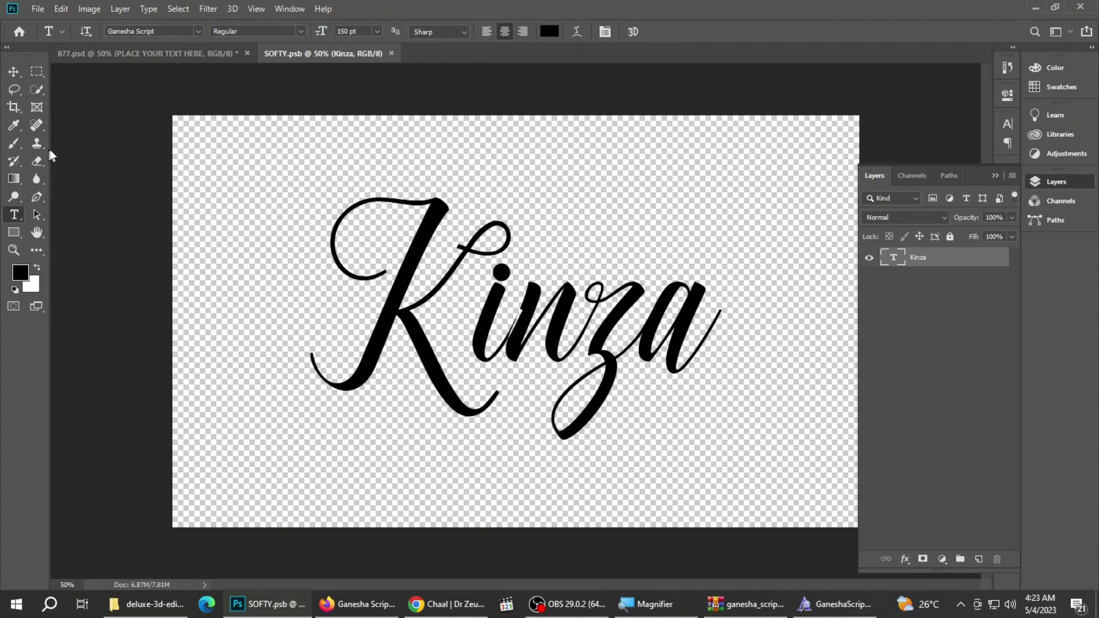
{"action": "left_click", "coordinate": [155, 53]}
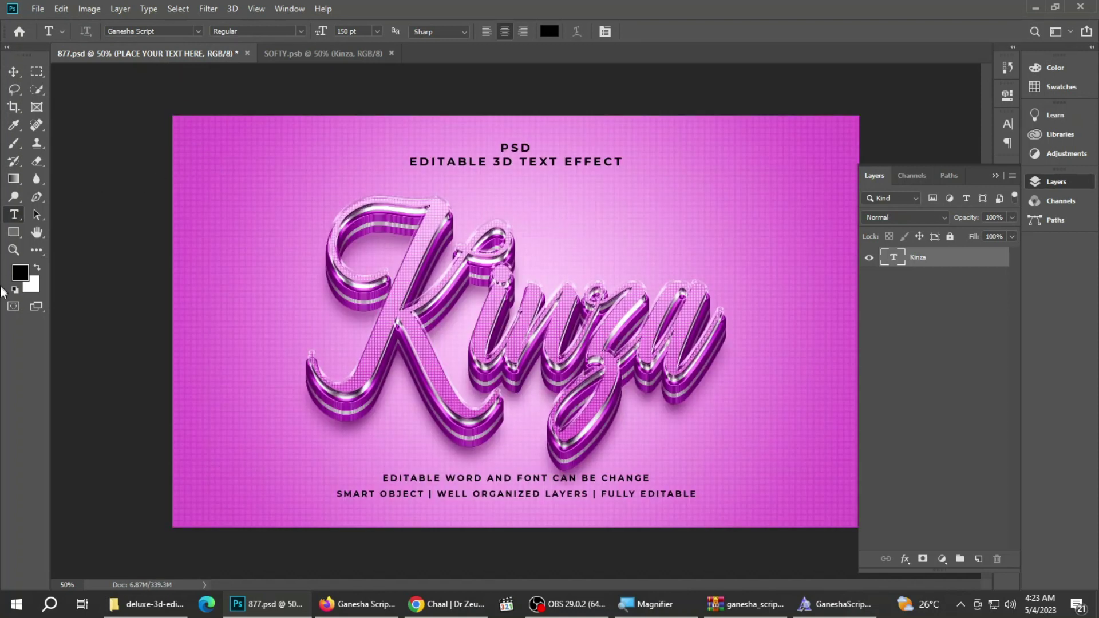
{"action": "left_click", "coordinate": [14, 250]}
{"action": "left_click", "coordinate": [551, 319]}
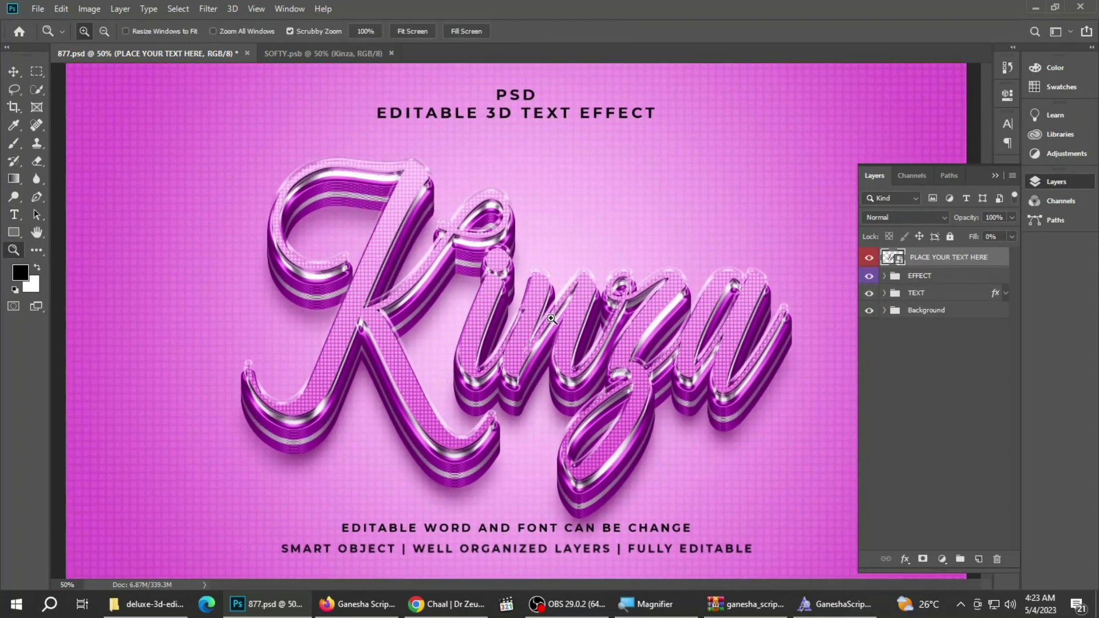
{"action": "right_click", "coordinate": [422, 280]}
{"action": "left_click", "coordinate": [427, 281]}
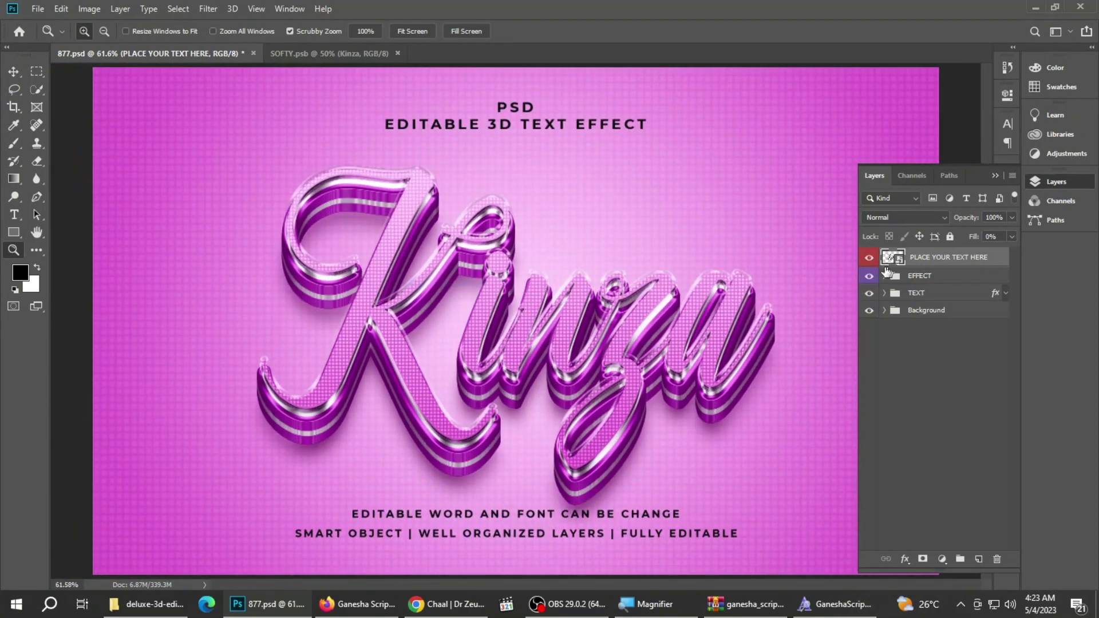
{"action": "left_click", "coordinate": [870, 292]}
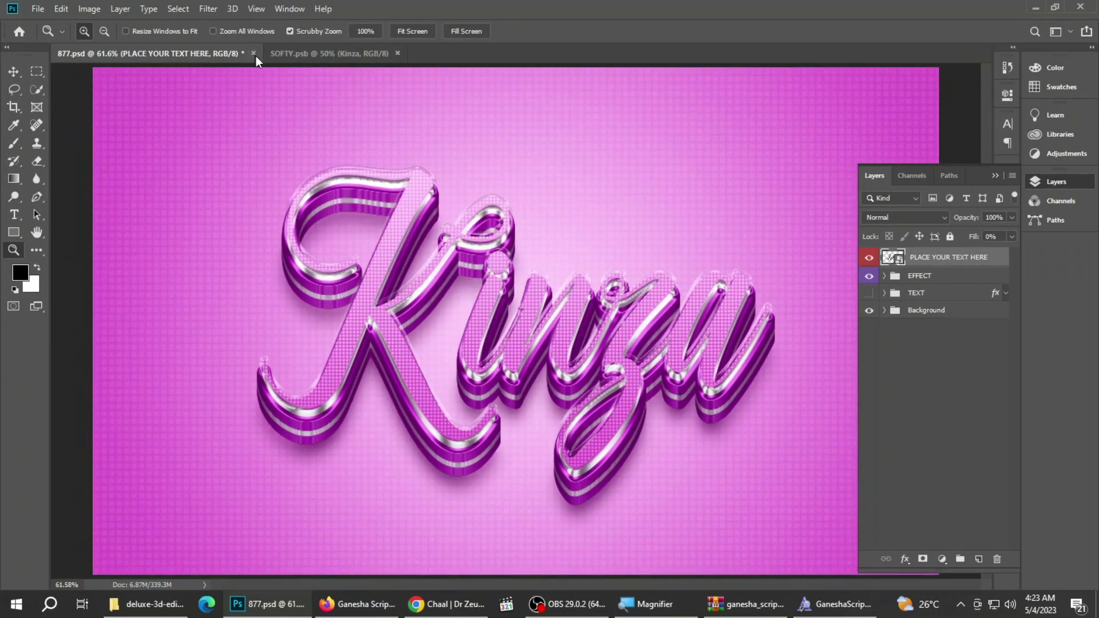
Step: Close the 877 template and select the 878 preview in the template folder
{"action": "left_click", "coordinate": [254, 55]}
{"action": "key", "text": "Escape"}
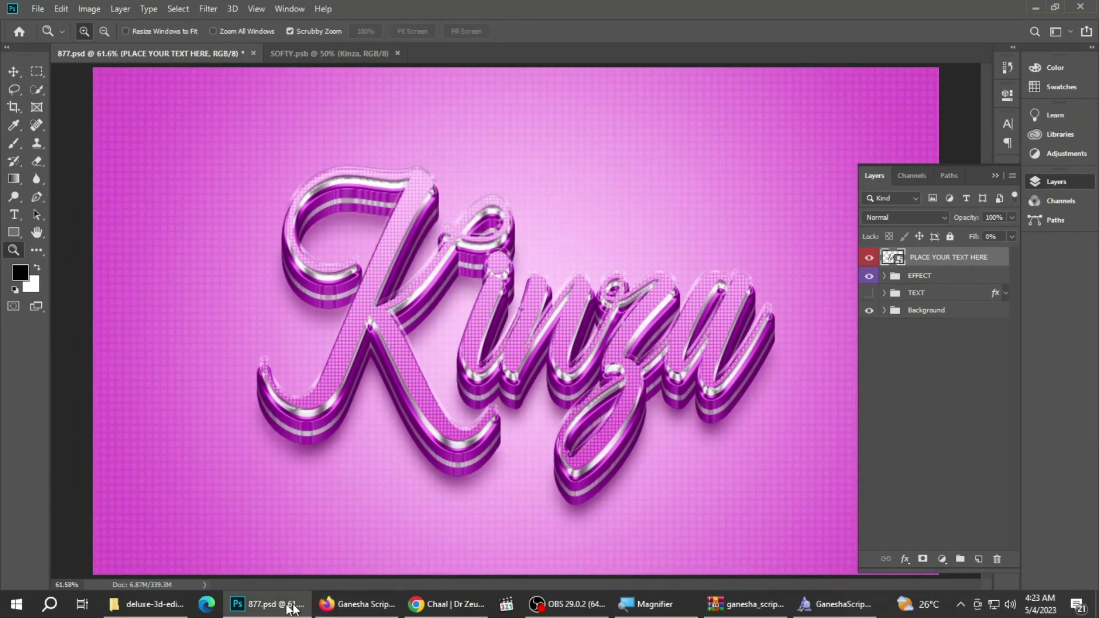
{"action": "left_click", "coordinate": [127, 611]}
{"action": "left_click", "coordinate": [720, 122]}
Step: Open 878.psd without updating text layers and open its lettering smart object
{"action": "left_click", "coordinate": [785, 123]}
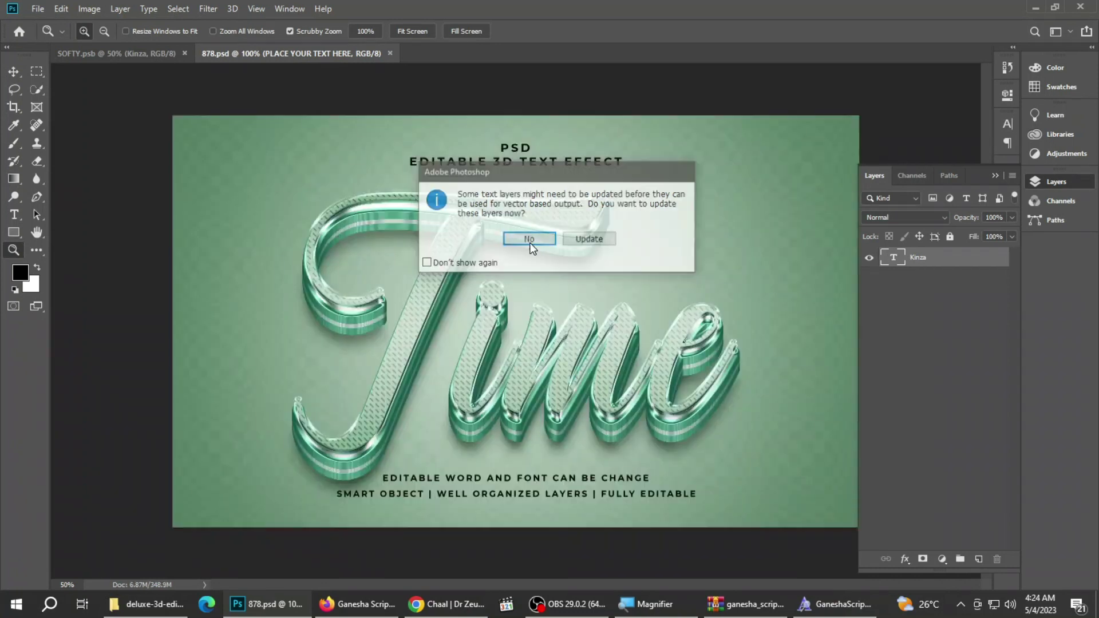
{"action": "left_click", "coordinate": [531, 243]}
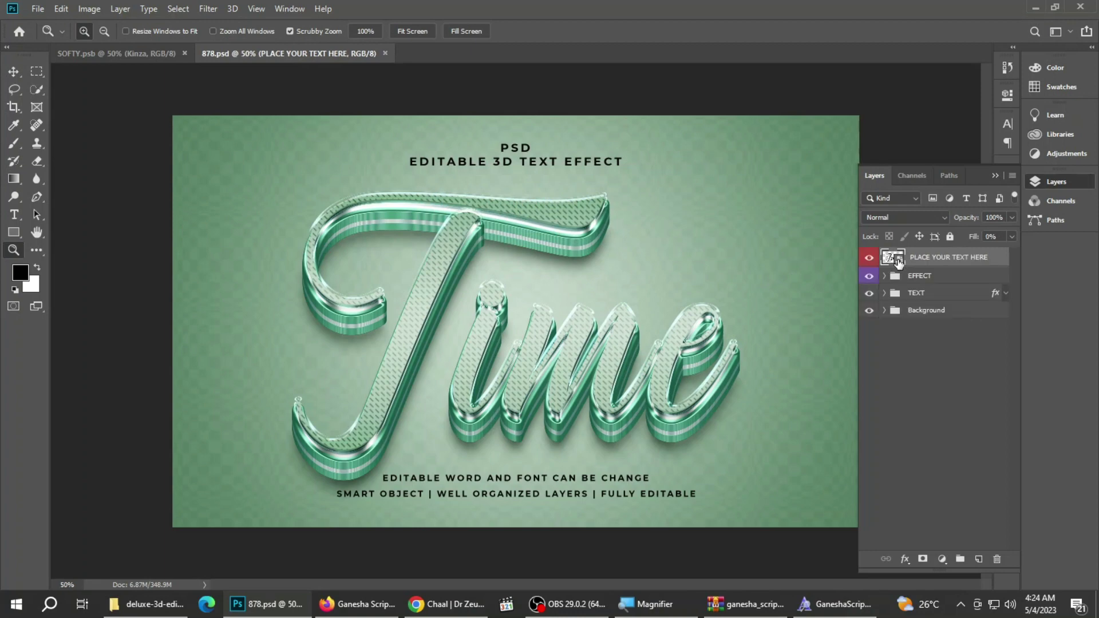
{"action": "double_click", "coordinate": [897, 259]}
{"action": "left_click", "coordinate": [585, 240]}
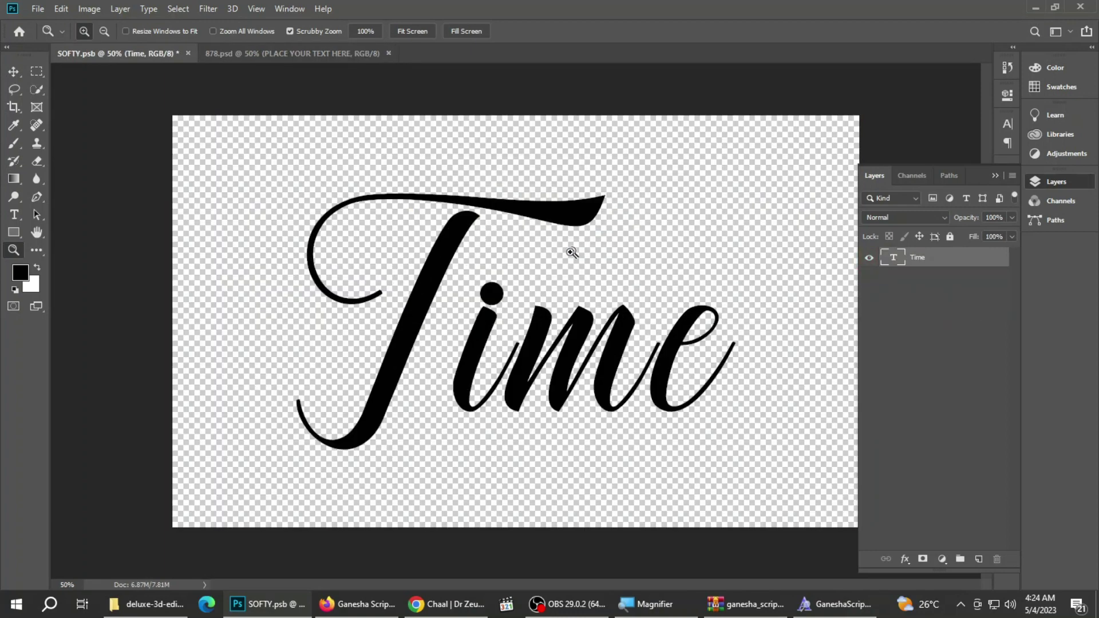
{"action": "left_click", "coordinate": [14, 214]}
Step: Replace the Time text with Maya and commit the edit
{"action": "left_click", "coordinate": [391, 304]}
{"action": "key", "text": "ctrl+a"}
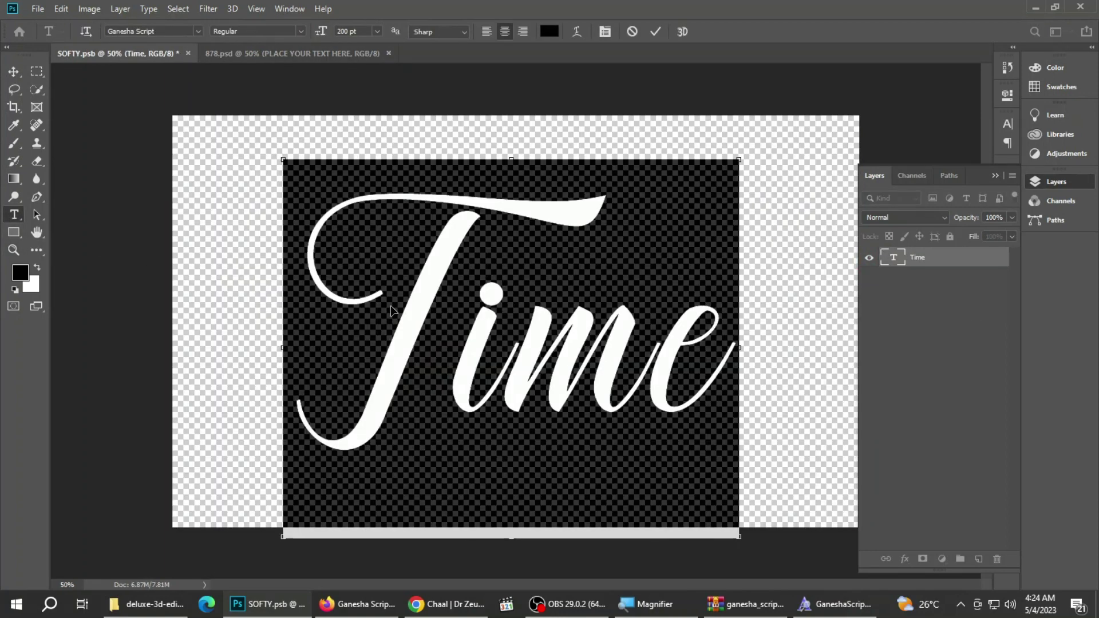
{"action": "key", "text": "Right"}
{"action": "key", "text": "Right"}
{"action": "key", "text": "Right"}
{"action": "key", "text": "ctrl+a"}
{"action": "type", "text": "Maya"}
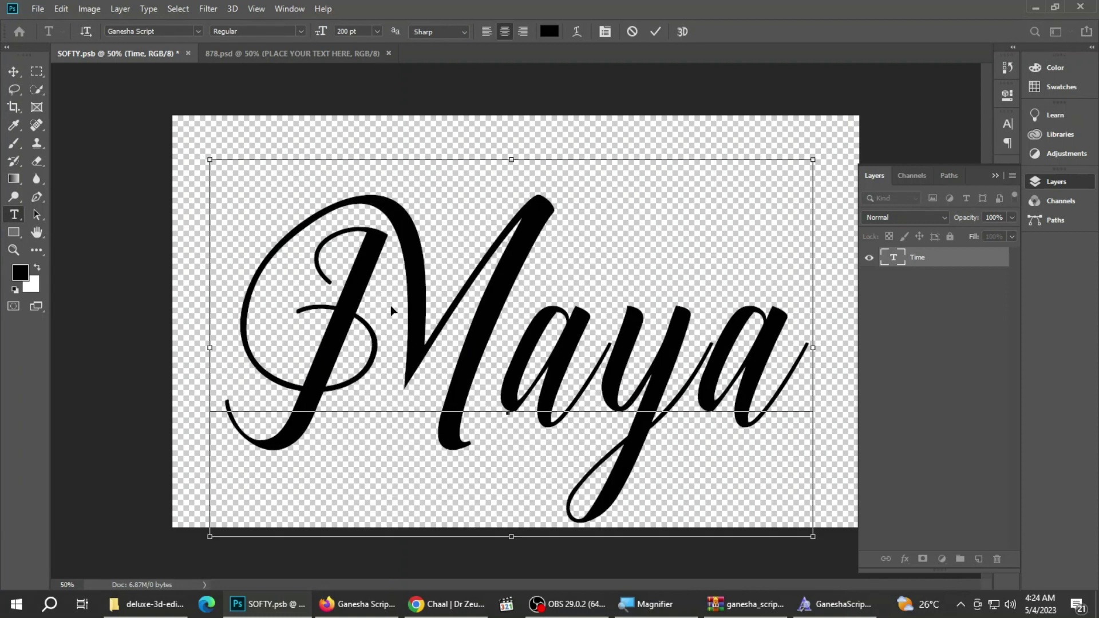
{"action": "left_click", "coordinate": [654, 33]}
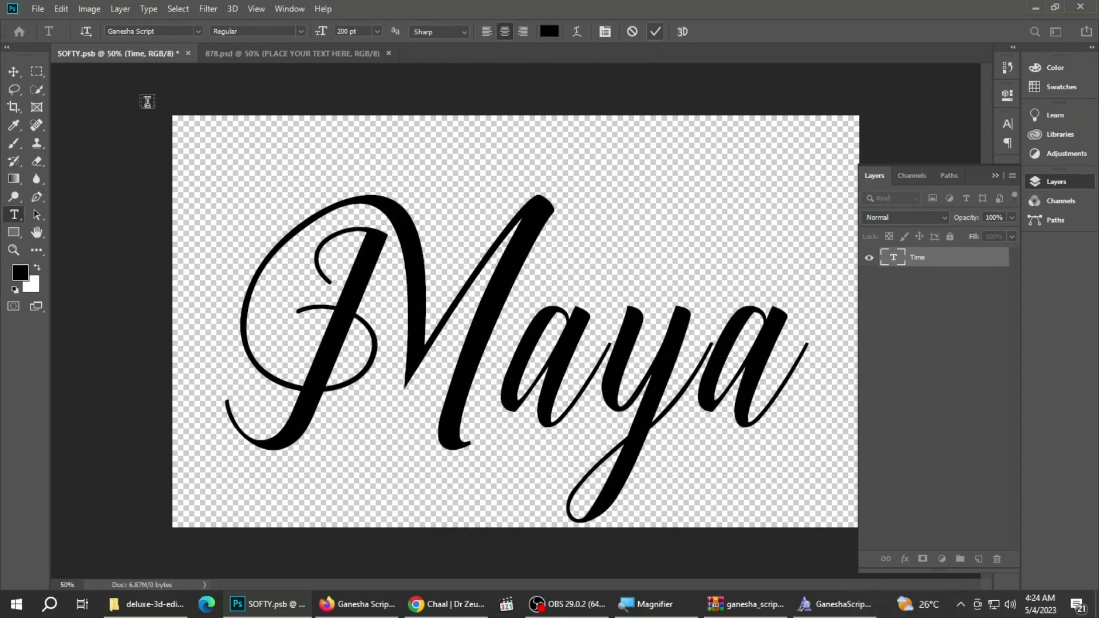
Step: View the Maya 3D lettering fitted on screen in 878.psd, then close it
{"action": "left_click", "coordinate": [255, 53]}
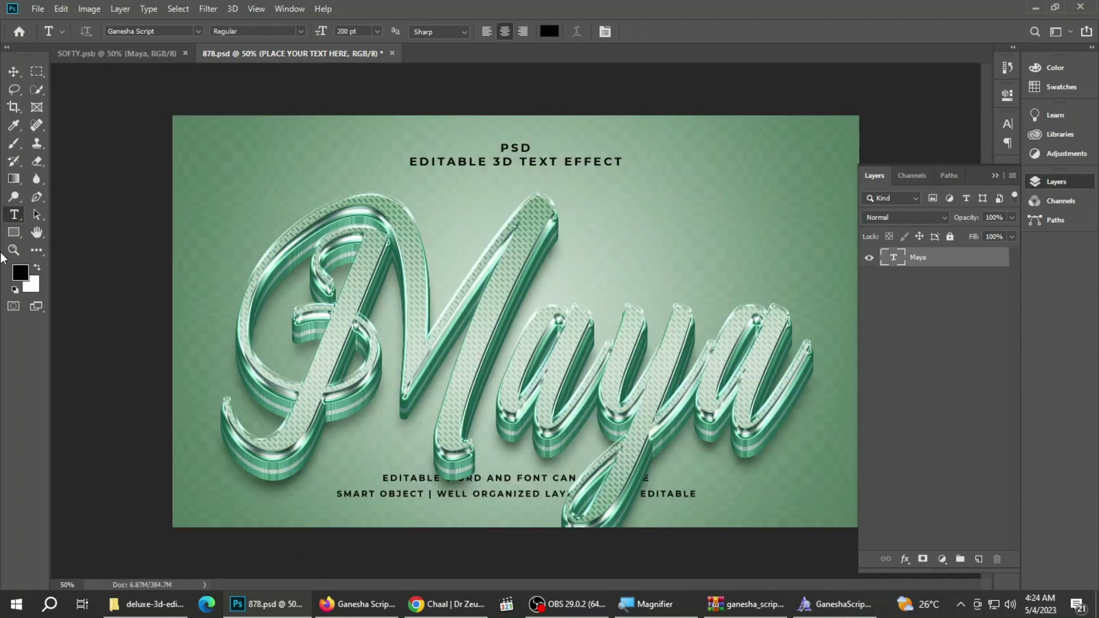
{"action": "left_click", "coordinate": [9, 252]}
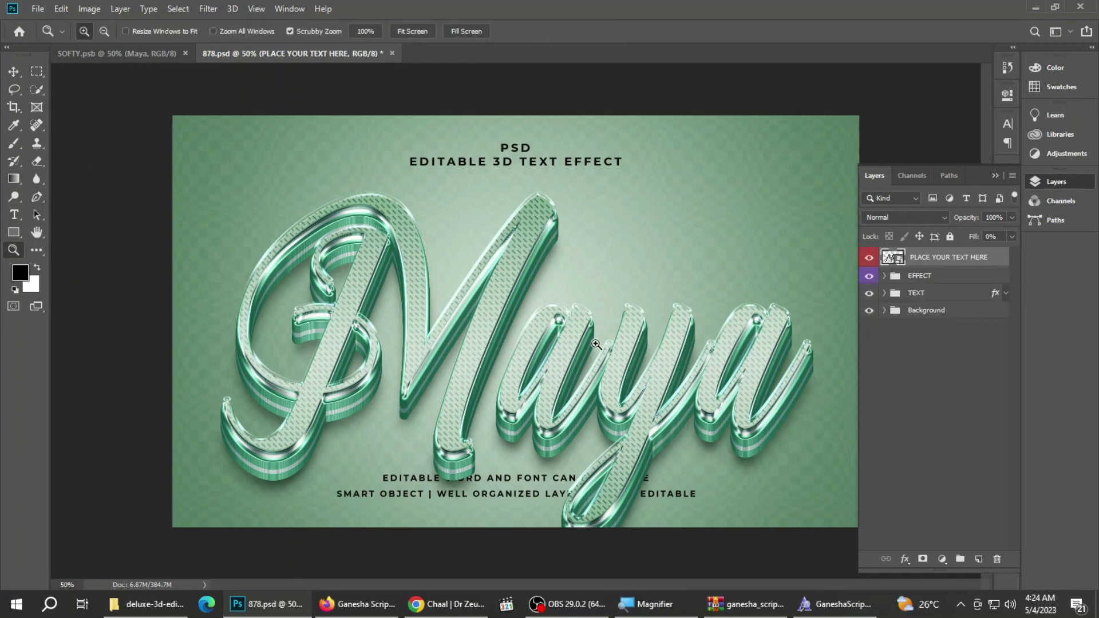
{"action": "left_click", "coordinate": [510, 292]}
{"action": "right_click", "coordinate": [489, 285]}
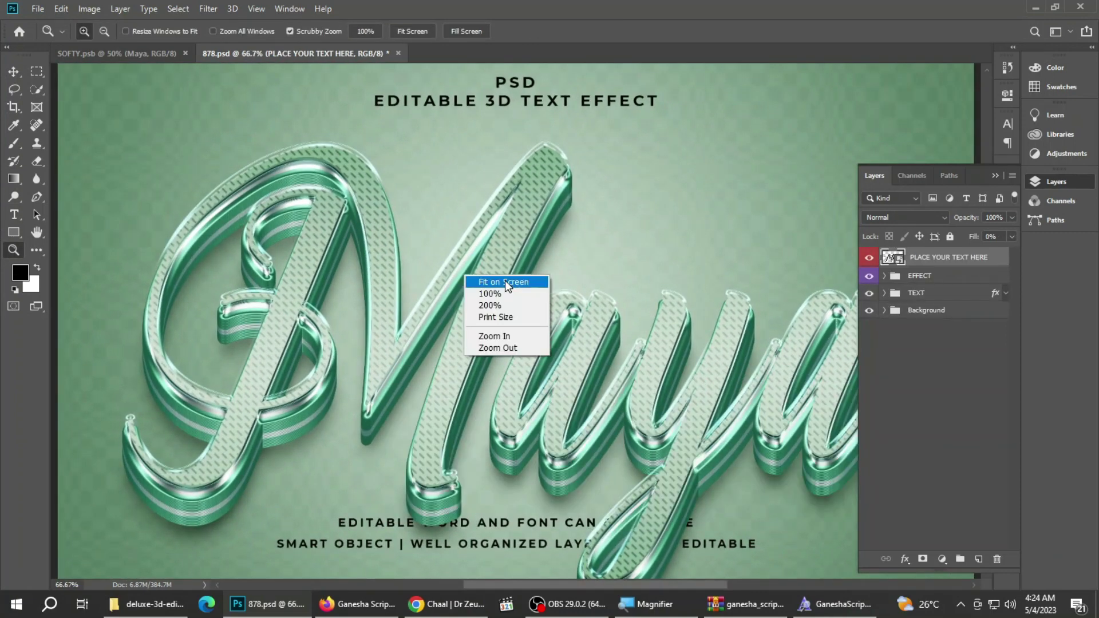
{"action": "left_click", "coordinate": [515, 293]}
{"action": "left_click", "coordinate": [398, 53]}
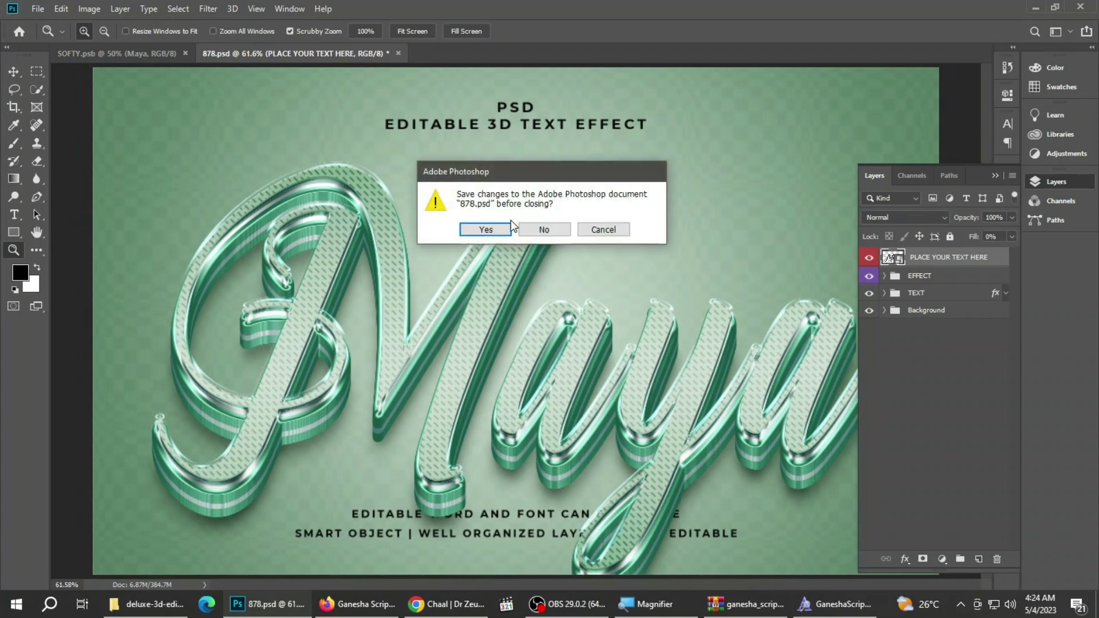
Step: Close 878.psd without saving and SOFTY.psb, then open 913.psd from the template folder
{"action": "left_click", "coordinate": [543, 230]}
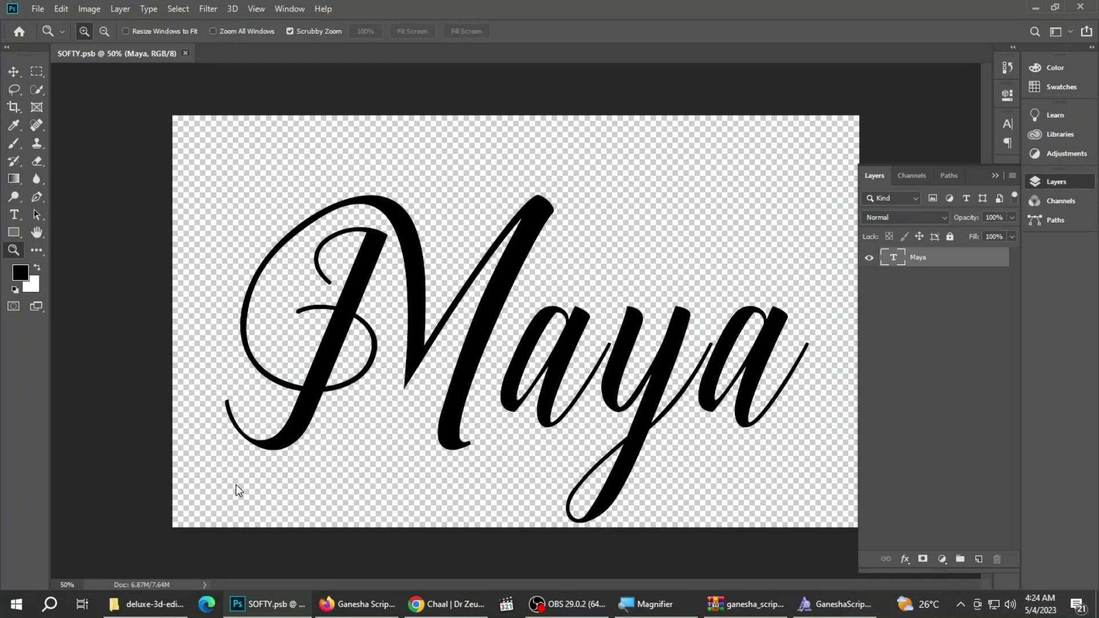
{"action": "key", "text": "ctrl+w"}
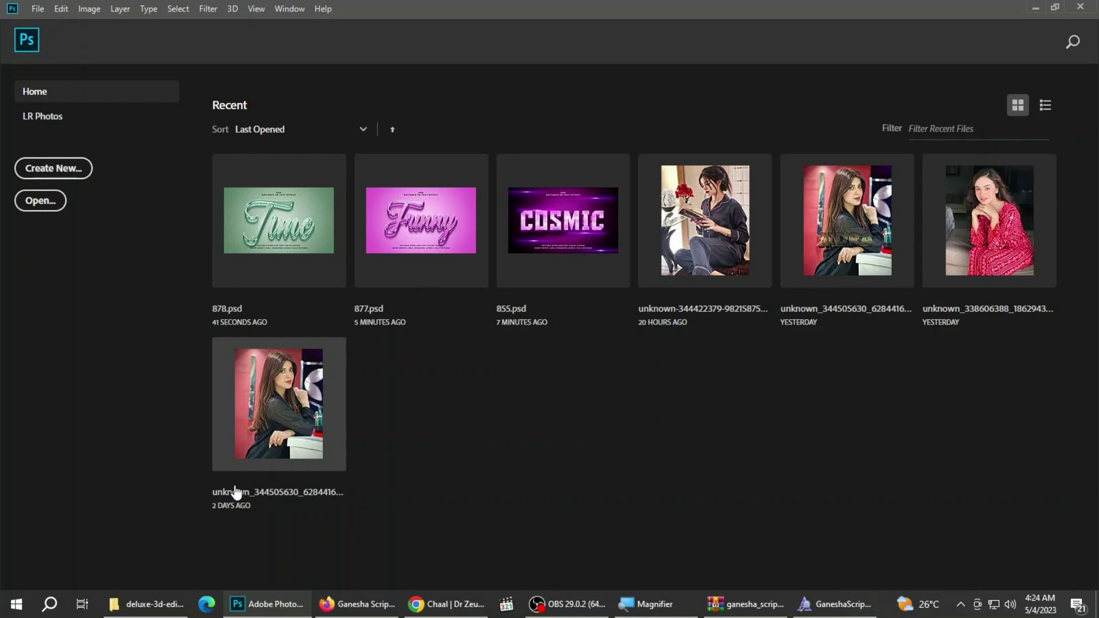
{"action": "left_click", "coordinate": [147, 604]}
{"action": "double_click", "coordinate": [1020, 162]}
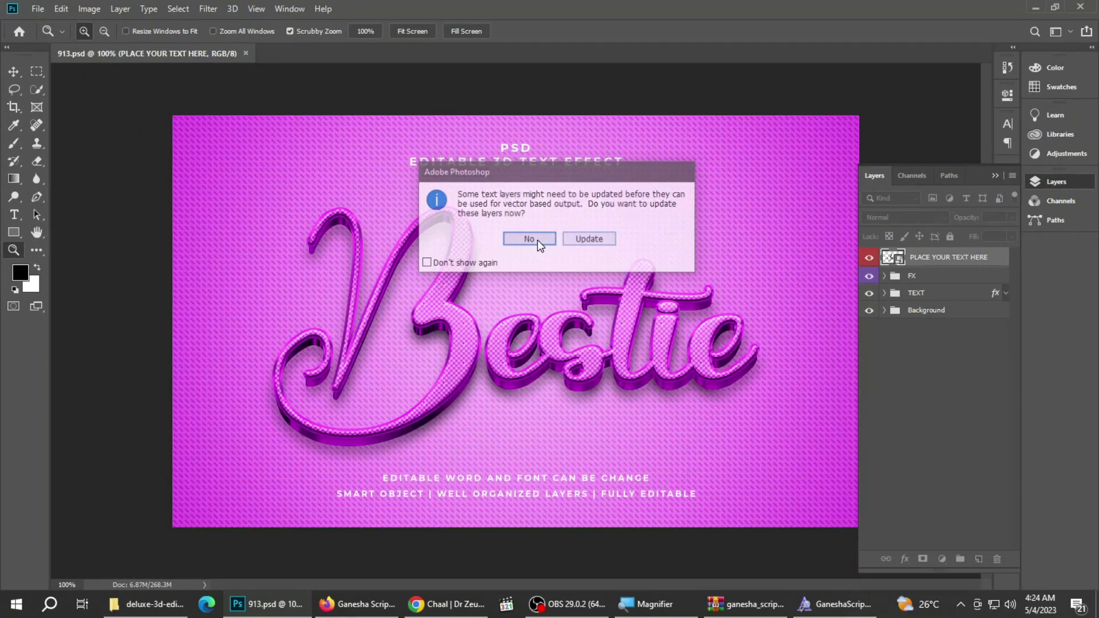
Step: Open the 913 smart object, skipping updates and missing fonts, and select the Bestie text
{"action": "left_click", "coordinate": [537, 239]}
{"action": "double_click", "coordinate": [898, 260]}
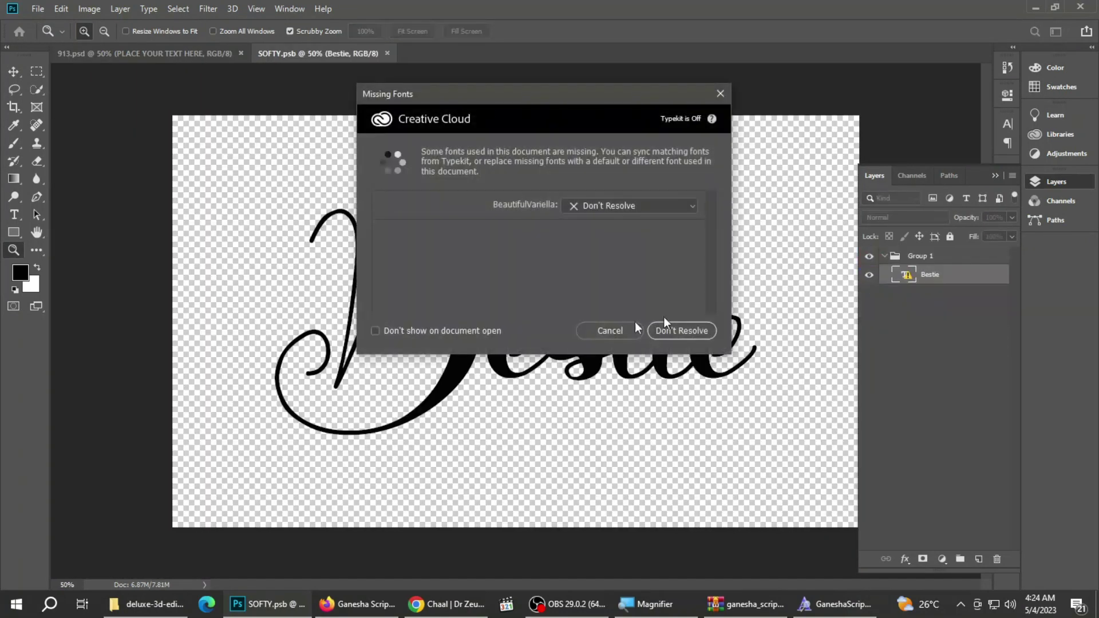
{"action": "left_click", "coordinate": [605, 328]}
{"action": "left_click", "coordinate": [14, 214]}
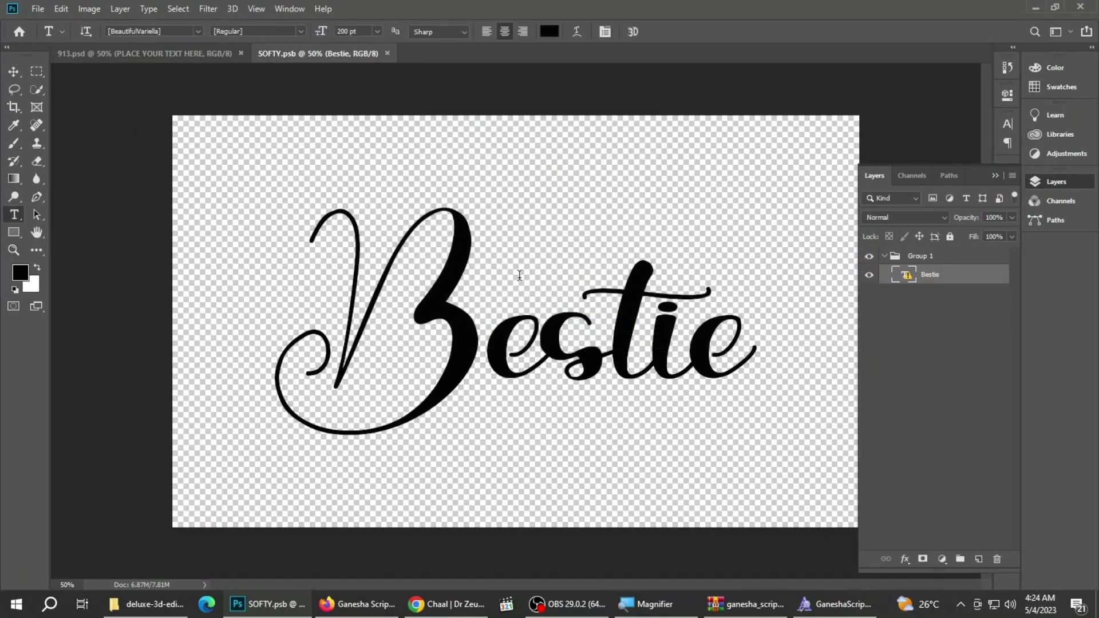
{"action": "left_click", "coordinate": [567, 344]}
{"action": "left_click", "coordinate": [515, 261]}
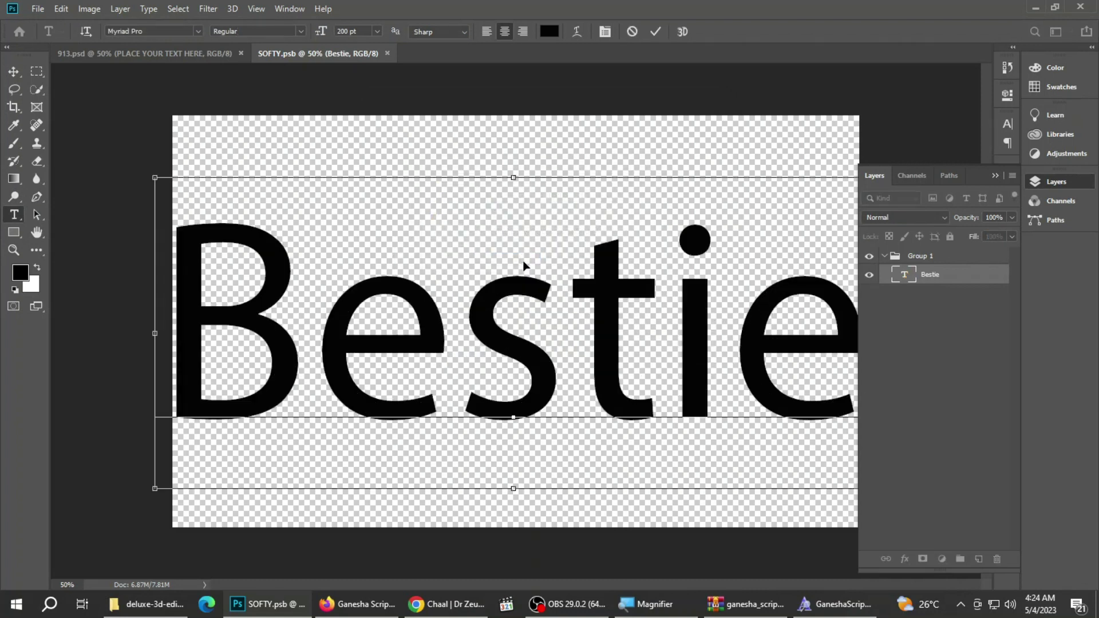
{"action": "key", "text": "ctrl+a"}
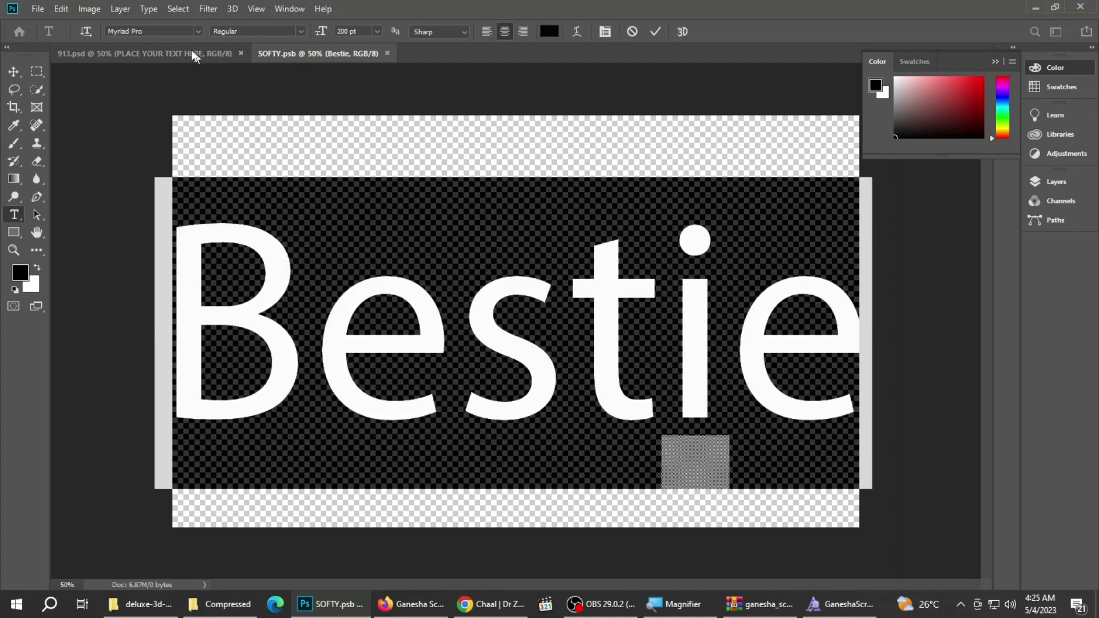
Step: Set the text's font to Hello Daisy
{"action": "left_click", "coordinate": [173, 30]}
{"action": "left_click", "coordinate": [198, 31]}
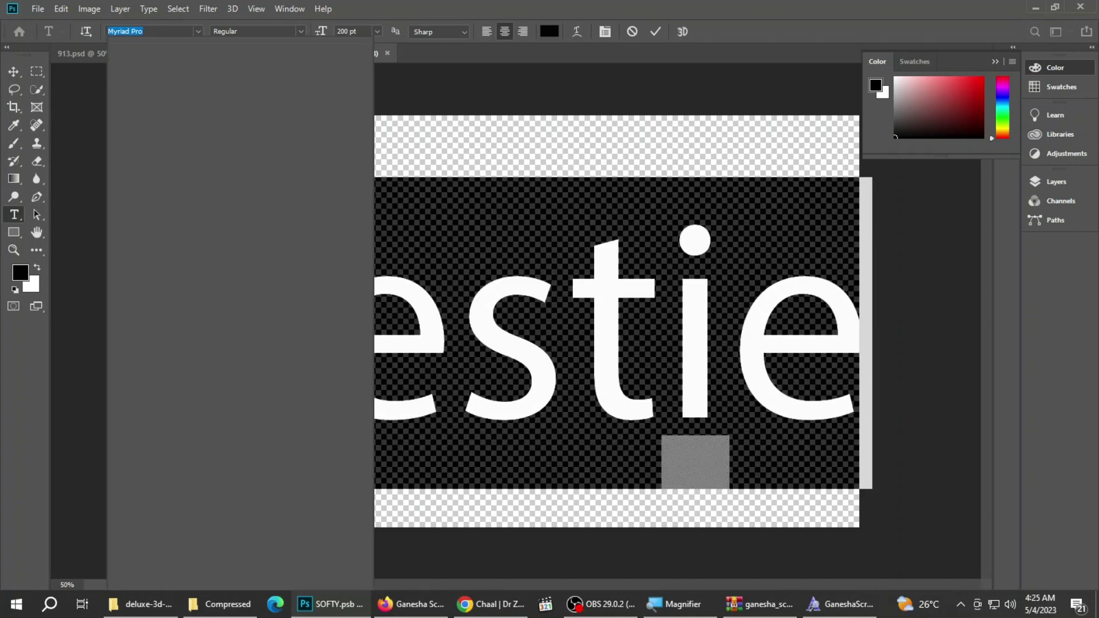
{"action": "type", "text": "h"}
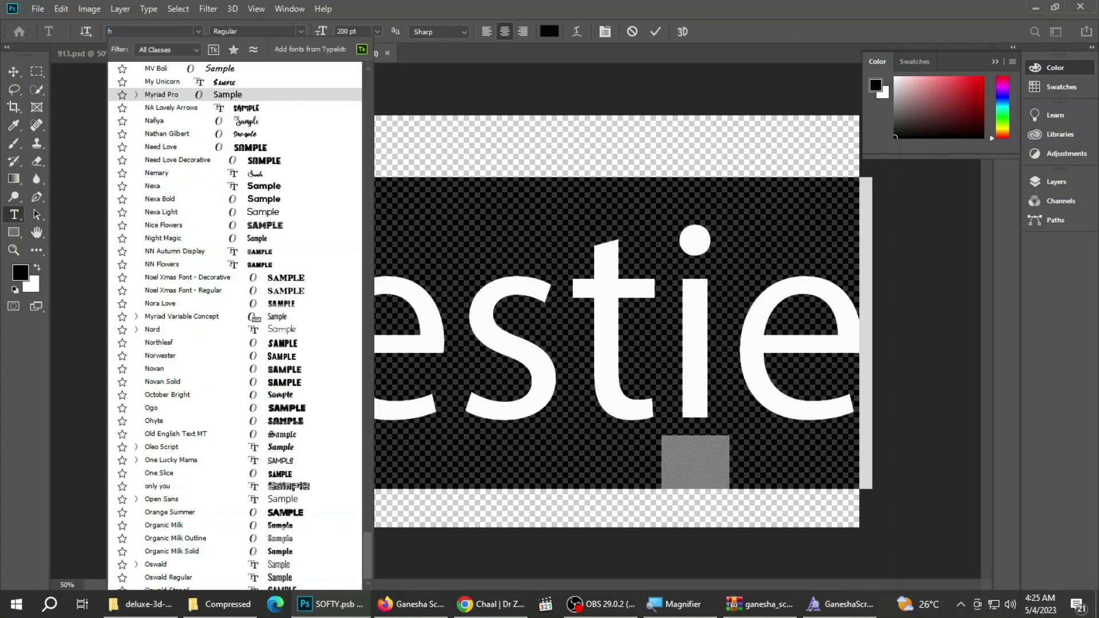
{"action": "type", "text": "ello dai"}
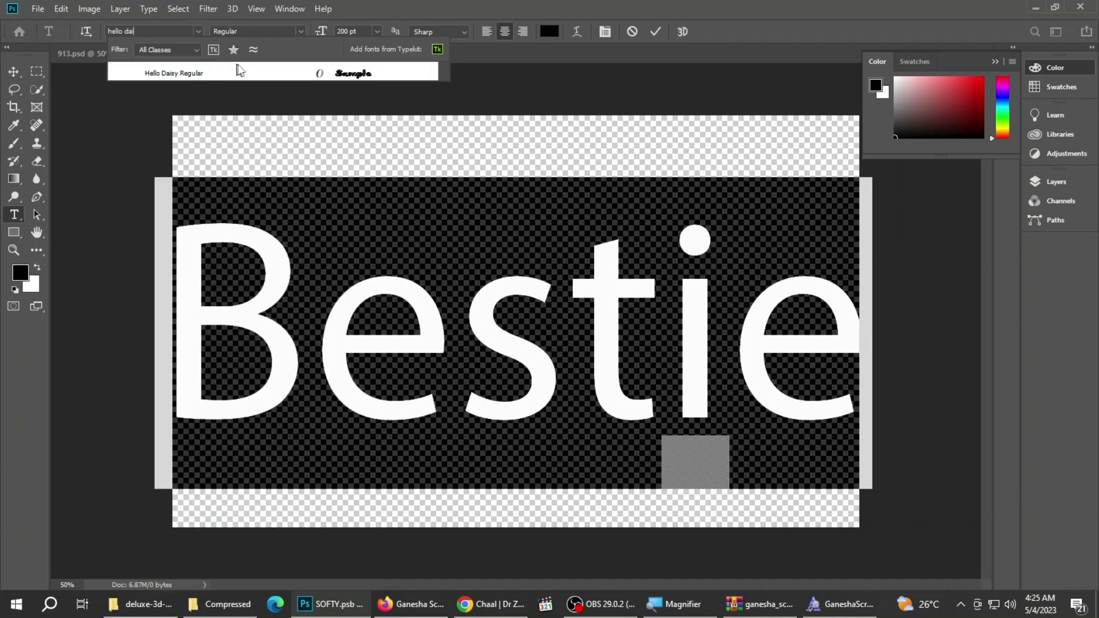
{"action": "left_click", "coordinate": [252, 73]}
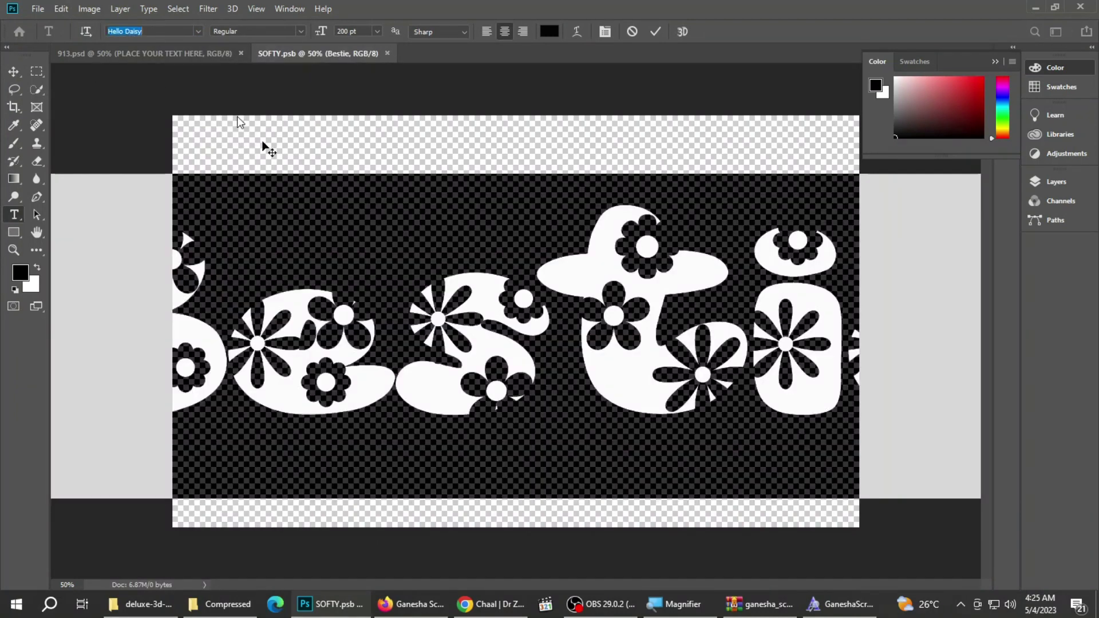
{"action": "left_click", "coordinate": [391, 295]}
{"action": "key", "text": "ctrl+a"}
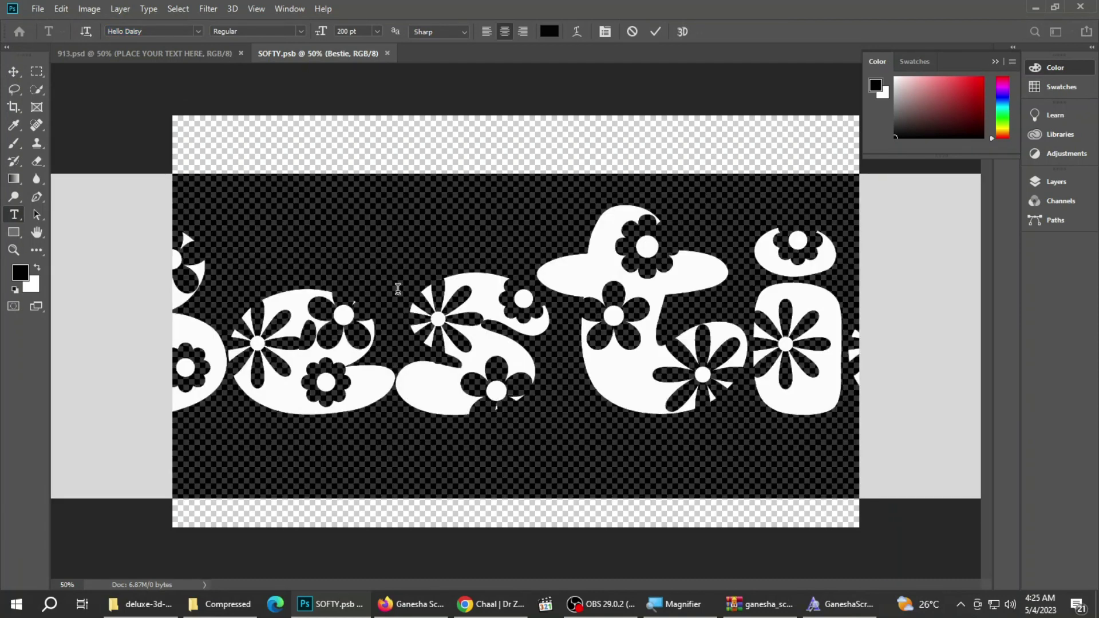
Step: Type SIDRA at 116 pt, move it up to centre it, and commit
{"action": "type", "text": "Aline"}
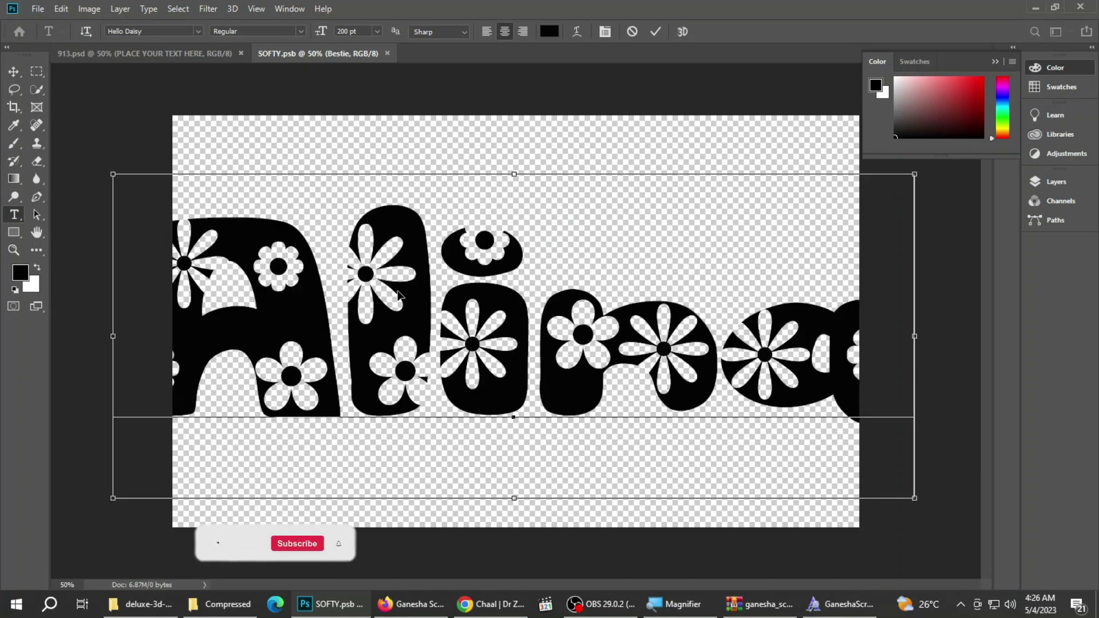
{"action": "left_click_drag", "start_coordinate": [322, 31], "coordinate": [302, 71]}
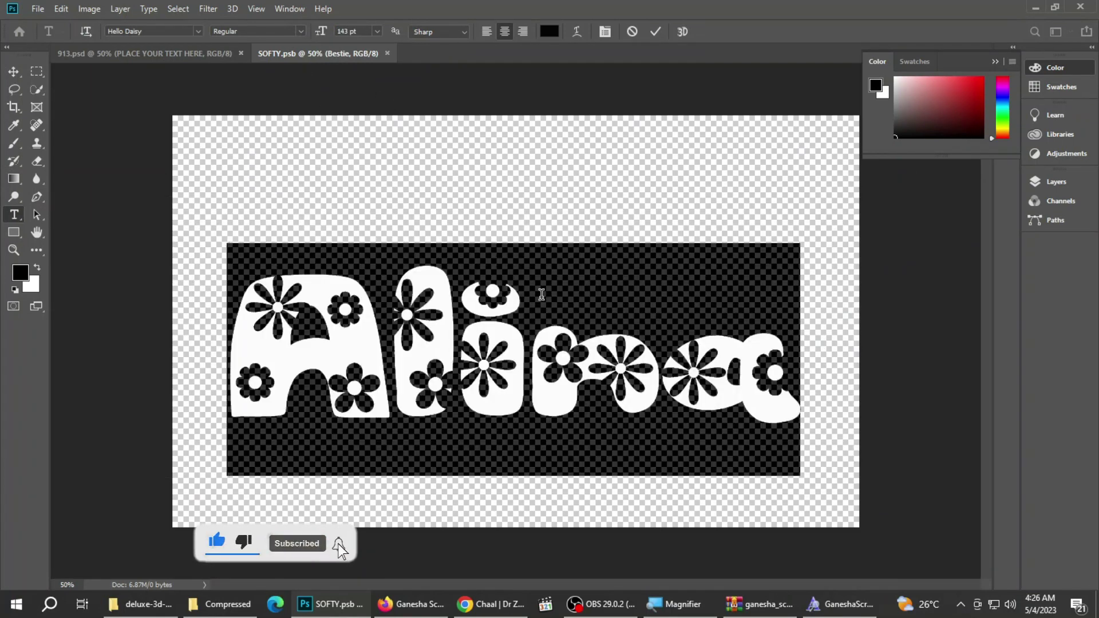
{"action": "type", "text": "SIDR"}
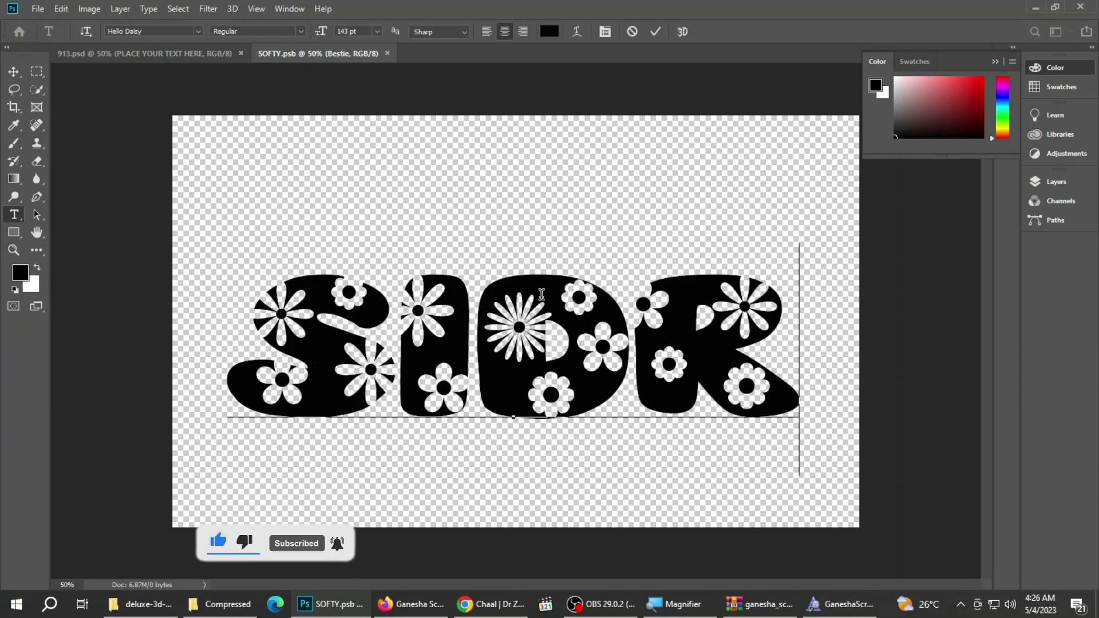
{"action": "type", "text": "A"}
{"action": "key", "text": "ctrl+a"}
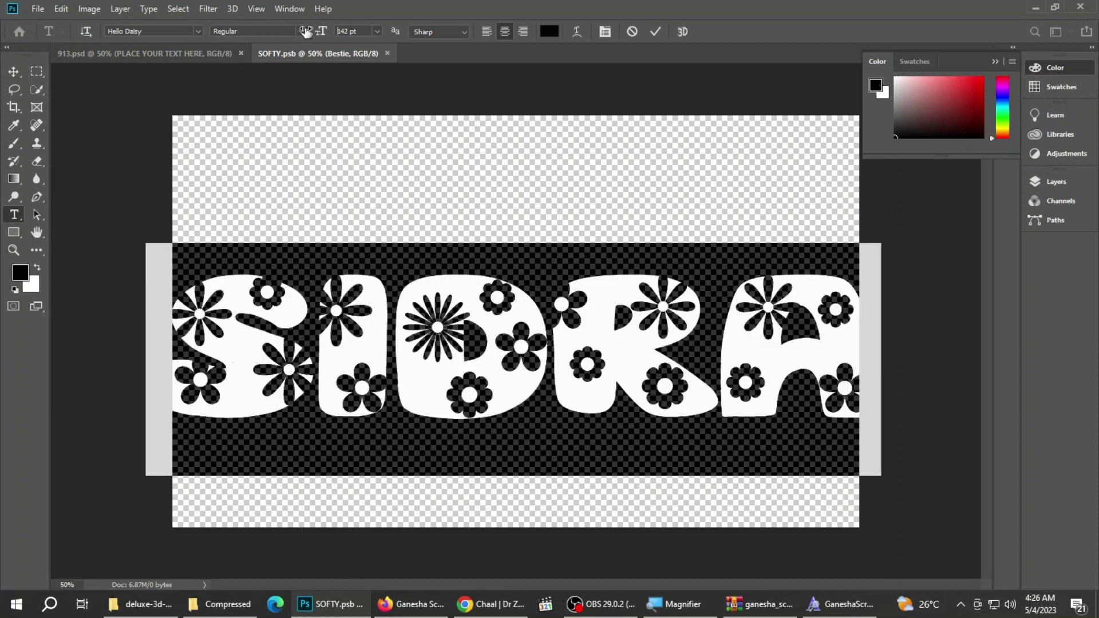
{"action": "left_click_drag", "start_coordinate": [321, 31], "coordinate": [301, 32]}
{"action": "left_click_drag", "start_coordinate": [509, 385], "coordinate": [509, 362]}
{"action": "left_click", "coordinate": [656, 32]}
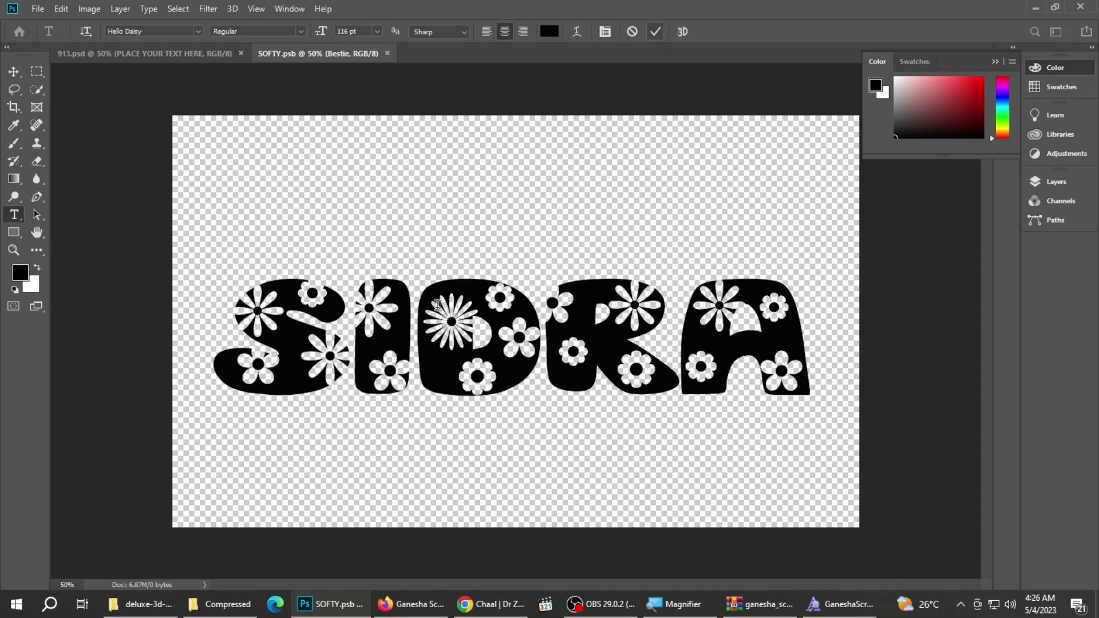
{"action": "left_click", "coordinate": [38, 9]}
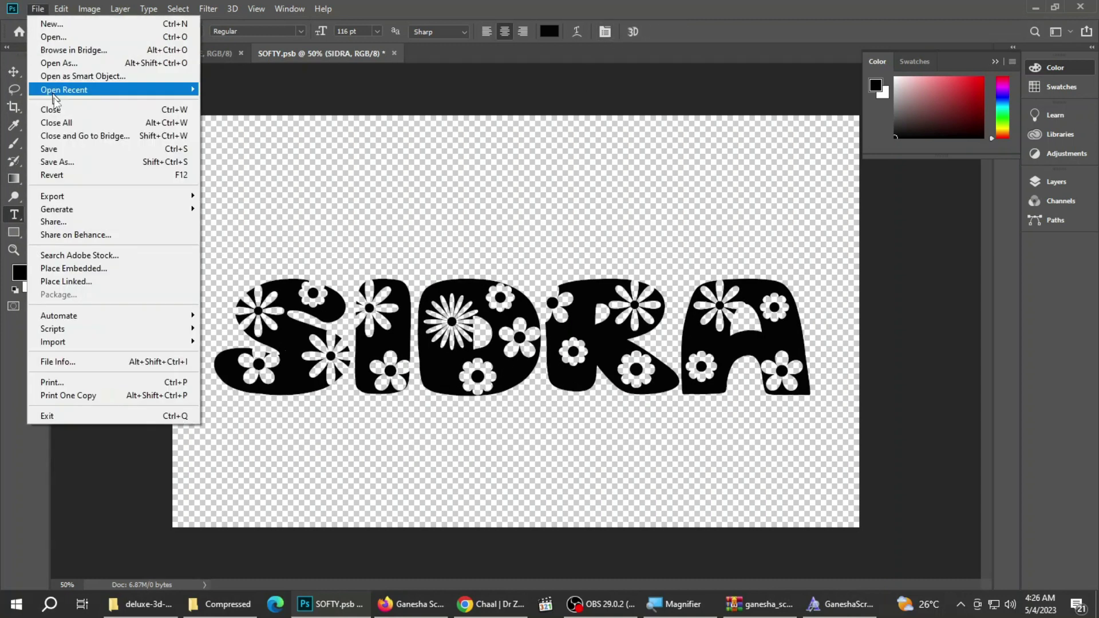
Step: Save SOFTY.psb and view the SIDRA 3D lettering fitted on screen in 913.psd
{"action": "left_click", "coordinate": [64, 149]}
{"action": "left_click", "coordinate": [162, 55]}
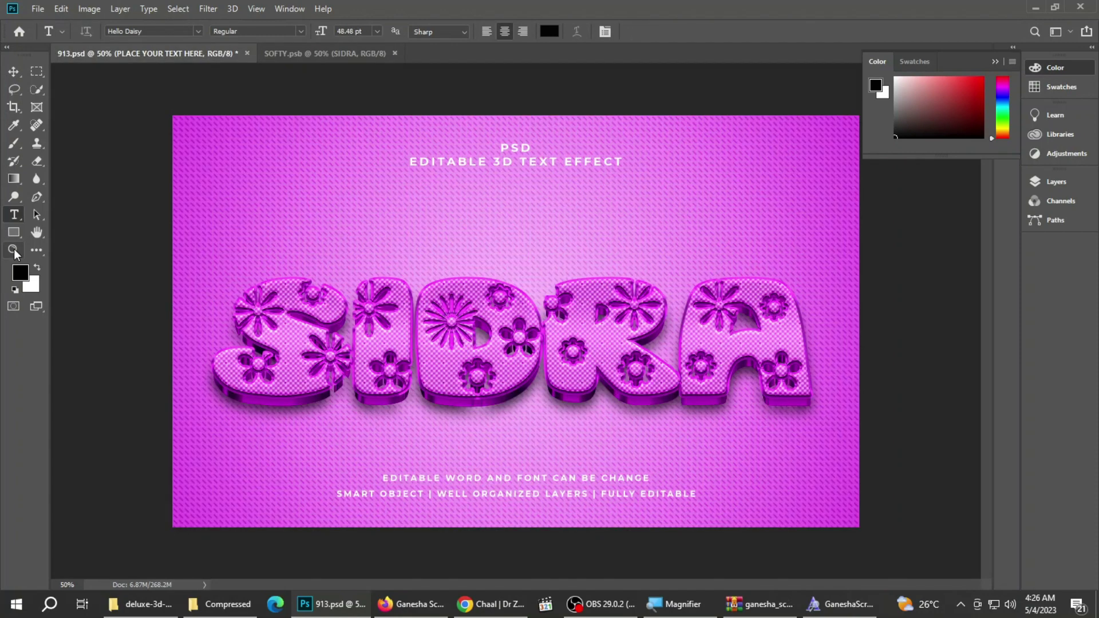
{"action": "left_click", "coordinate": [14, 249]}
{"action": "left_click", "coordinate": [579, 351]}
{"action": "left_click", "coordinate": [315, 288]}
{"action": "right_click", "coordinate": [315, 288]}
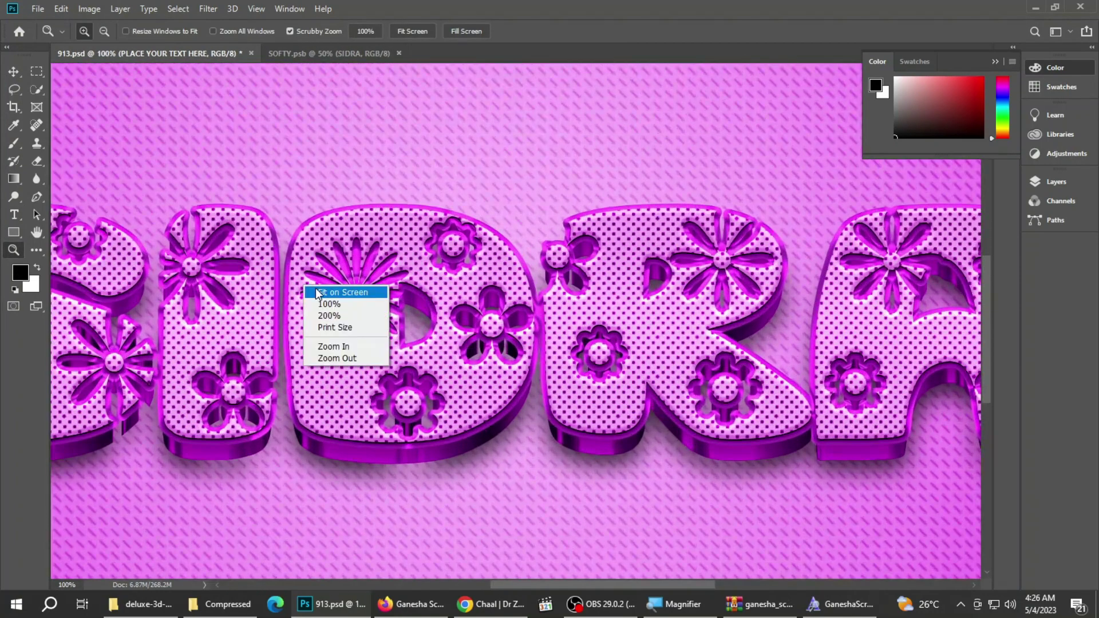
{"action": "left_click", "coordinate": [318, 290]}
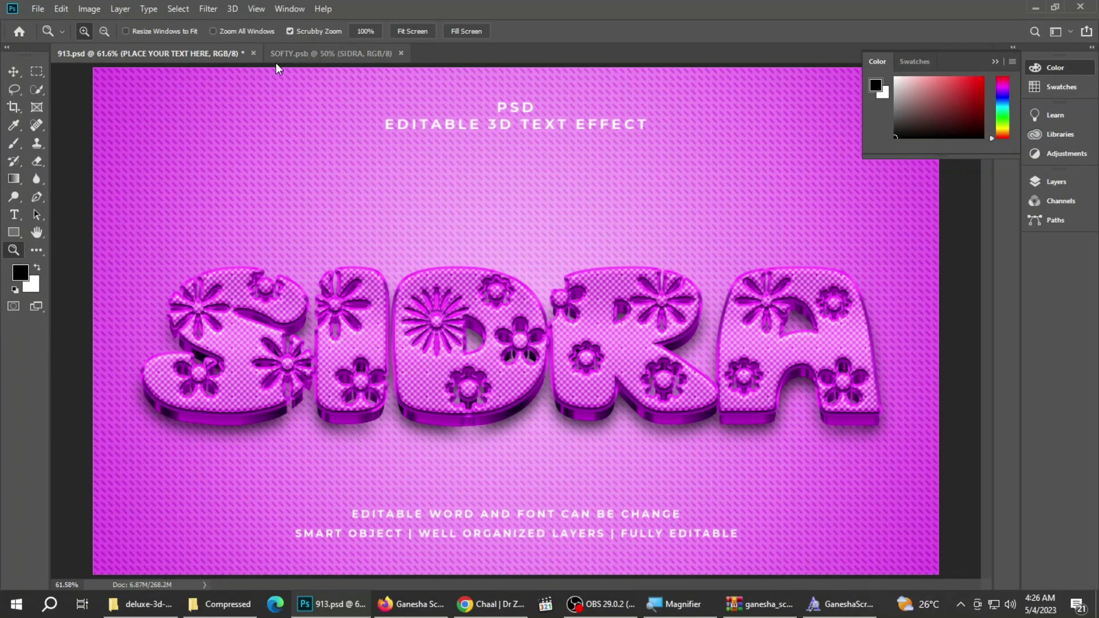
Step: Close 913.psd without saving, preview the Winter 915 image, and open 915.psd
{"action": "left_click", "coordinate": [253, 53]}
{"action": "left_click", "coordinate": [531, 229]}
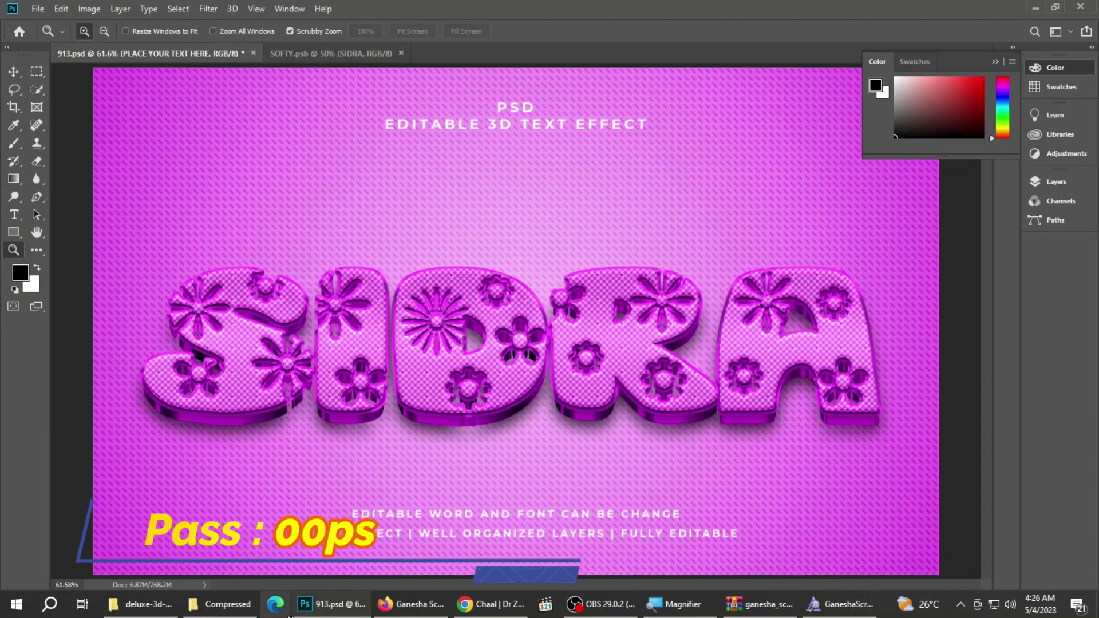
{"action": "left_click", "coordinate": [140, 604]}
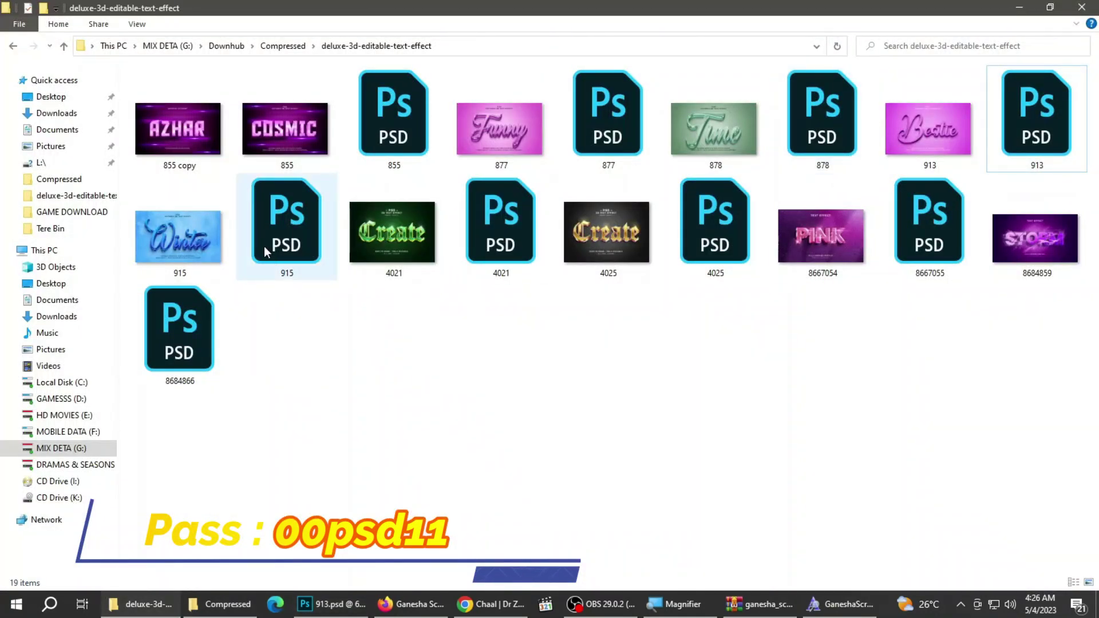
{"action": "left_click", "coordinate": [370, 242]}
{"action": "left_click", "coordinate": [206, 237]}
{"action": "double_click", "coordinate": [205, 237]}
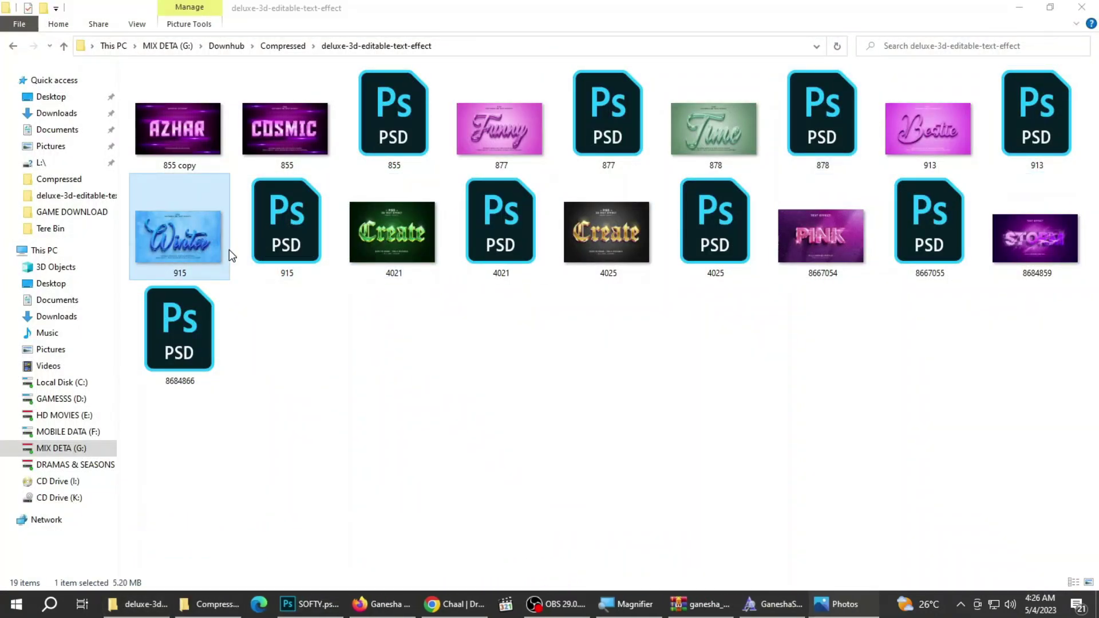
{"action": "left_click", "coordinate": [1084, 8]}
{"action": "double_click", "coordinate": [312, 222]}
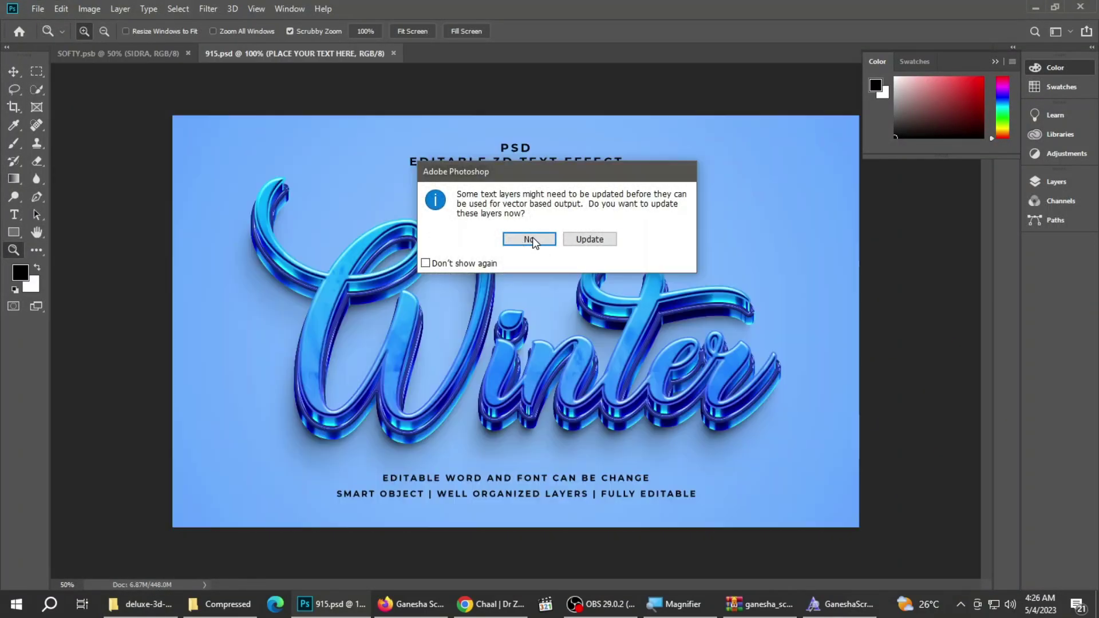
Step: Open the 915 PLACE YOUR TEXT HERE smart object and start editing its Winter text
{"action": "left_click", "coordinate": [532, 240]}
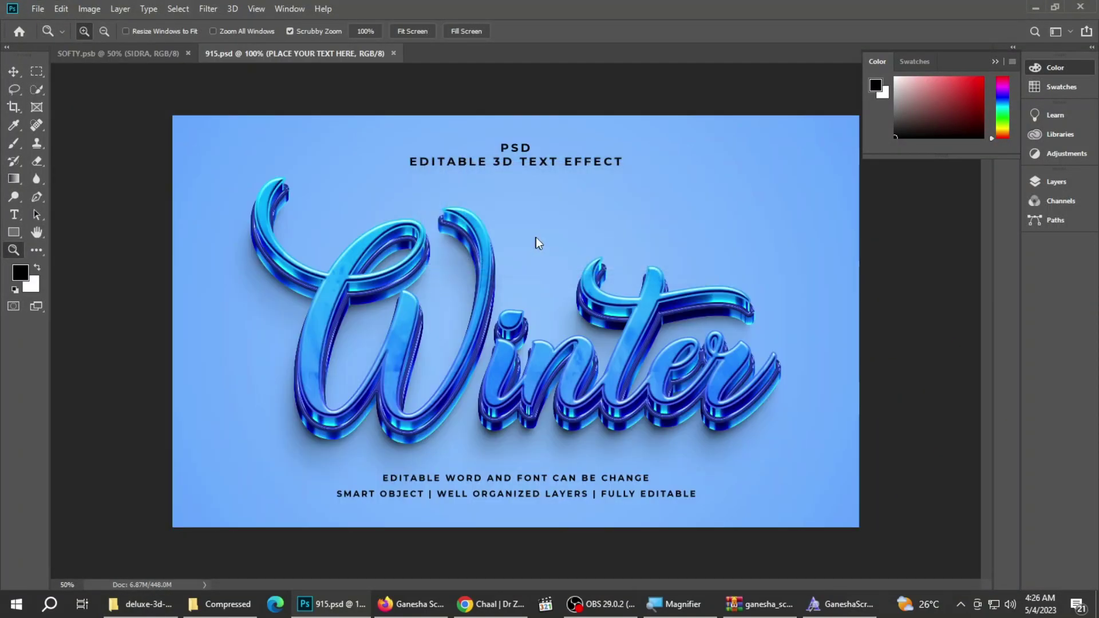
{"action": "left_click", "coordinate": [1063, 180]}
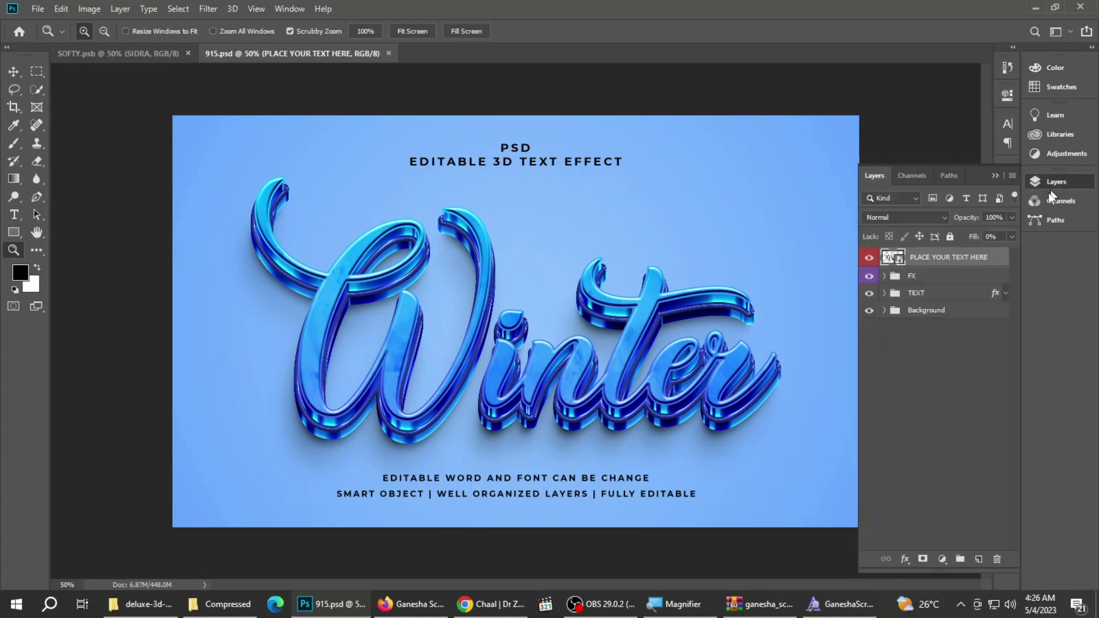
{"action": "double_click", "coordinate": [900, 262]}
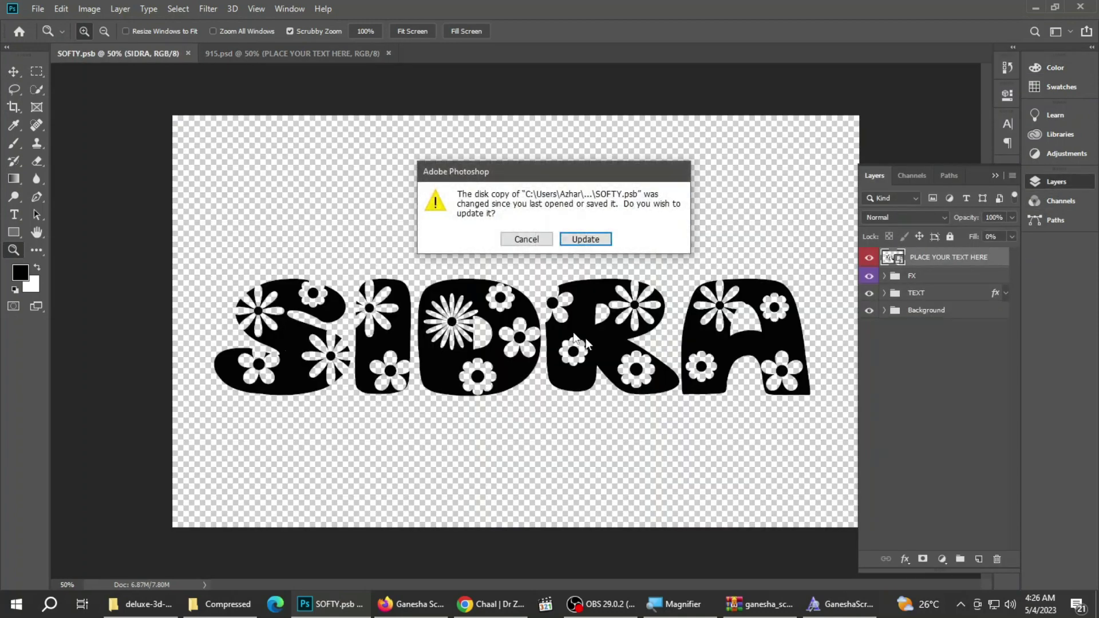
{"action": "left_click", "coordinate": [572, 239]}
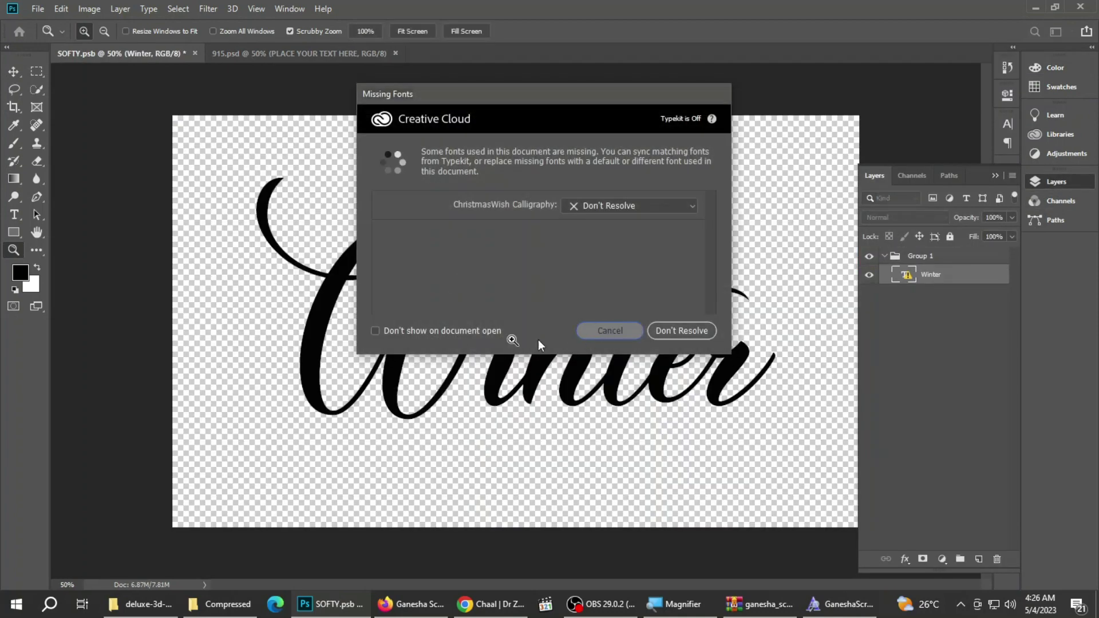
{"action": "left_click", "coordinate": [610, 326]}
{"action": "left_click", "coordinate": [13, 215]}
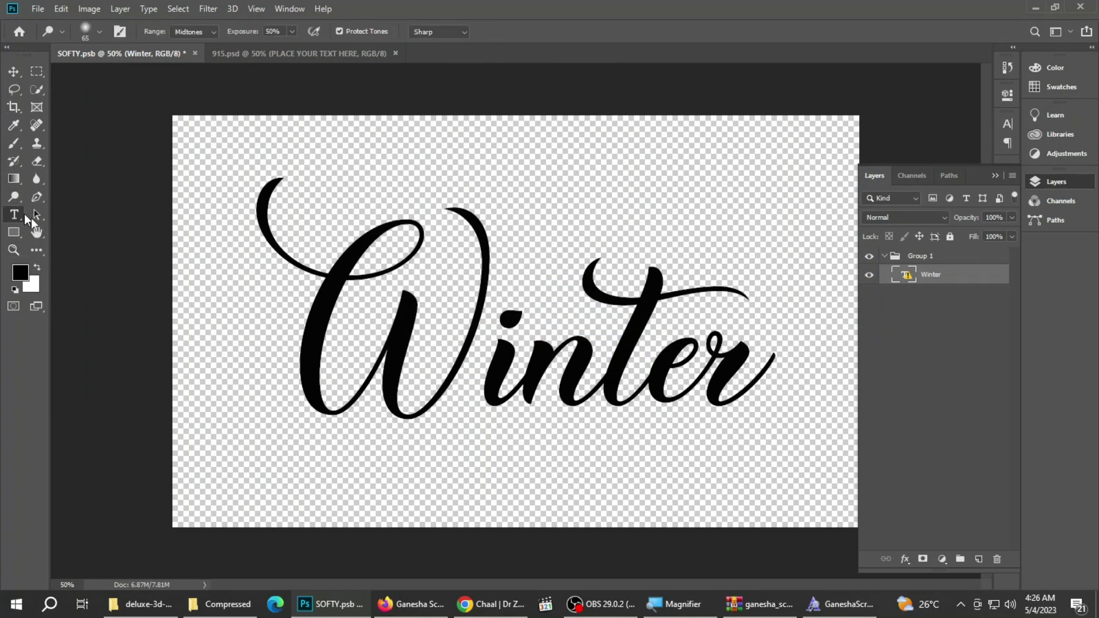
{"action": "left_click", "coordinate": [518, 361]}
Step: Replace the Winter text with the pasted word Magsi at 145 pt
{"action": "left_click", "coordinate": [516, 262]}
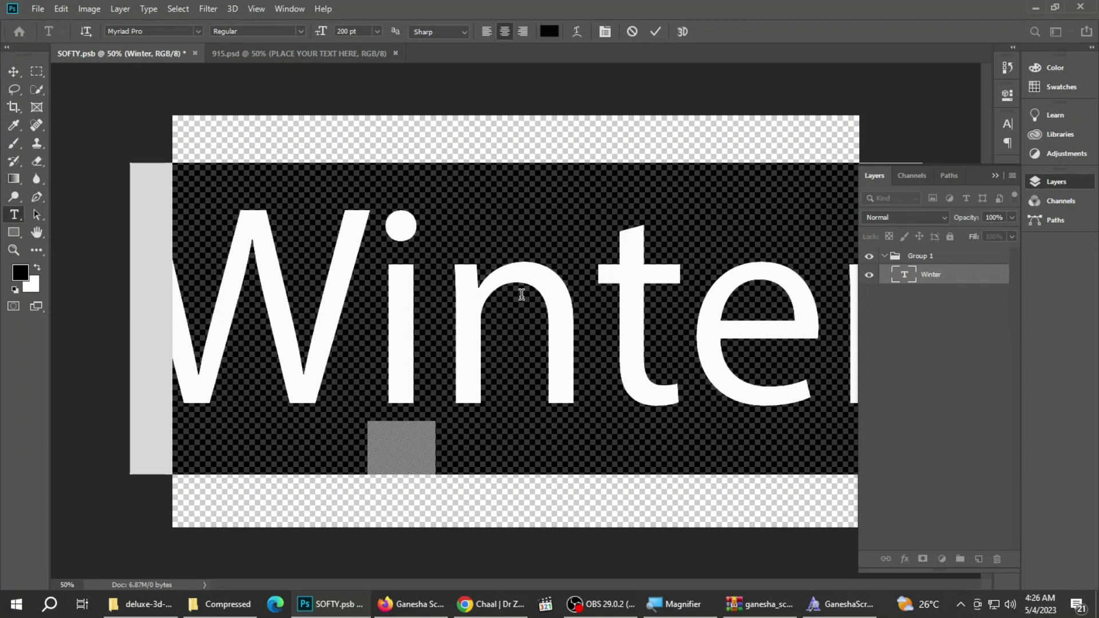
{"action": "key", "text": "ctrl+v"}
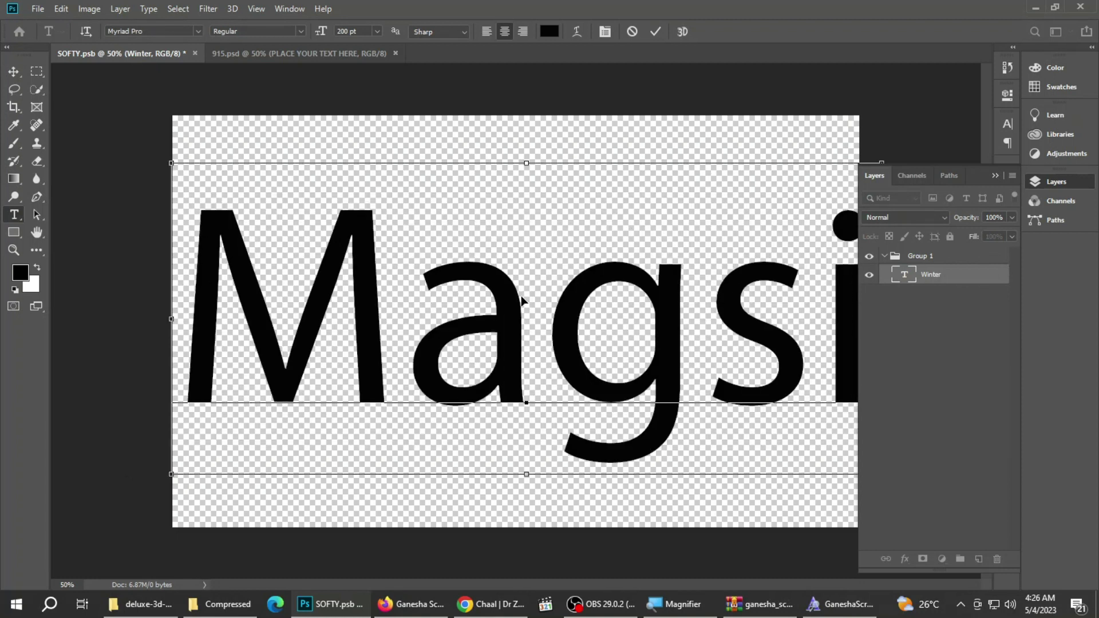
{"action": "key", "text": "ctrl+a"}
{"action": "left_click_drag", "start_coordinate": [324, 31], "coordinate": [292, 31]}
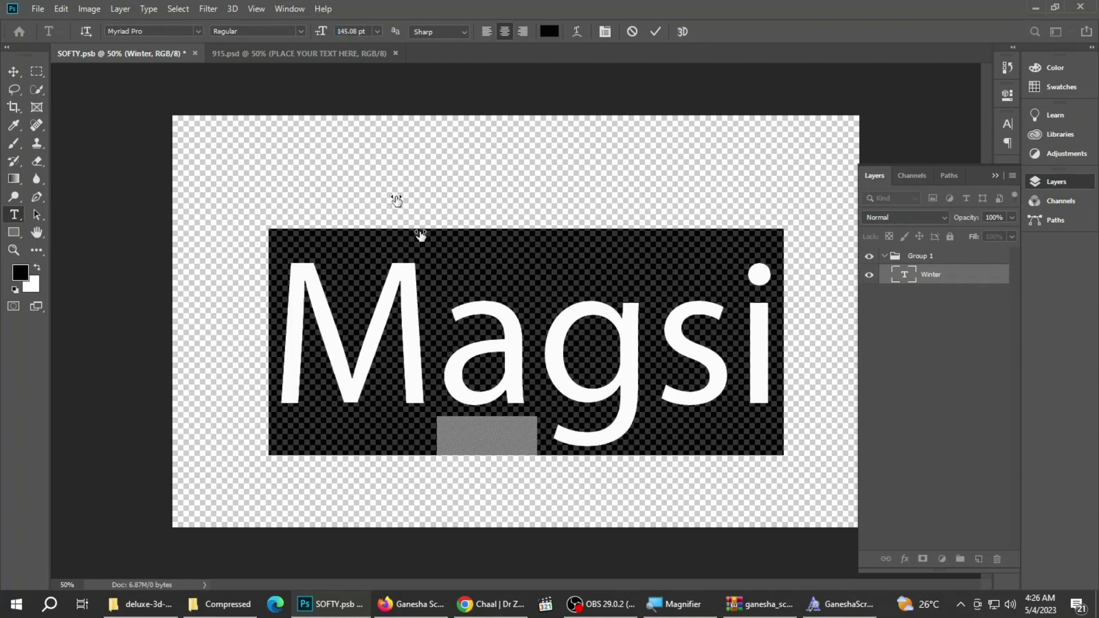
{"action": "key", "text": "F6"}
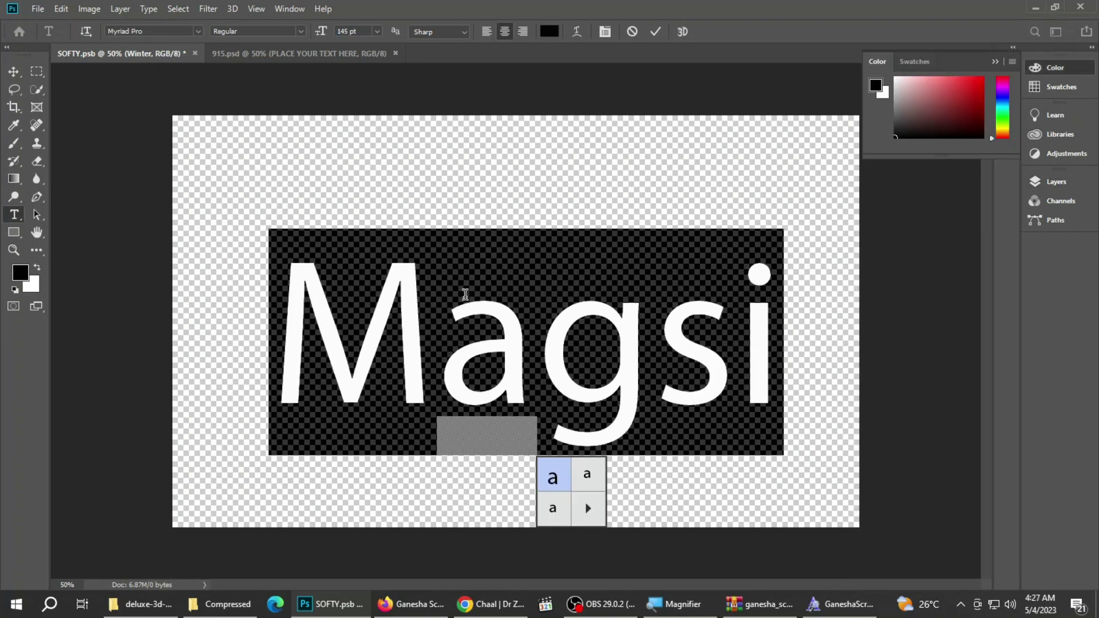
Step: Set MAGSI in LAVARLUX at 170 pt, commit, and nudge it slightly left
{"action": "left_click", "coordinate": [175, 30]}
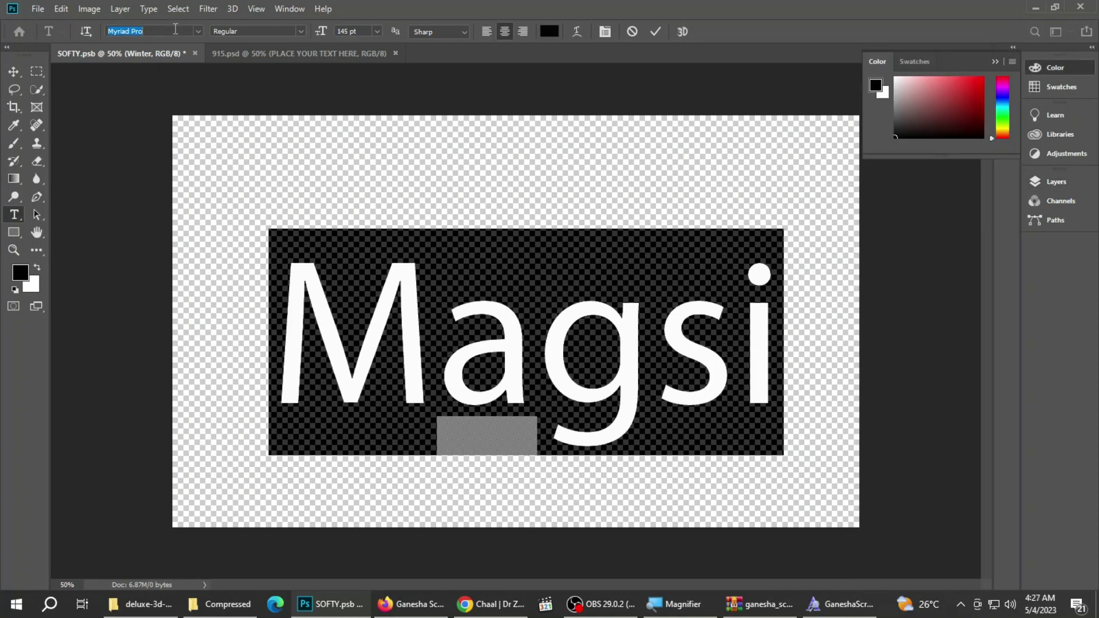
{"action": "key", "text": "BackSpace"}
{"action": "type", "text": "lava"}
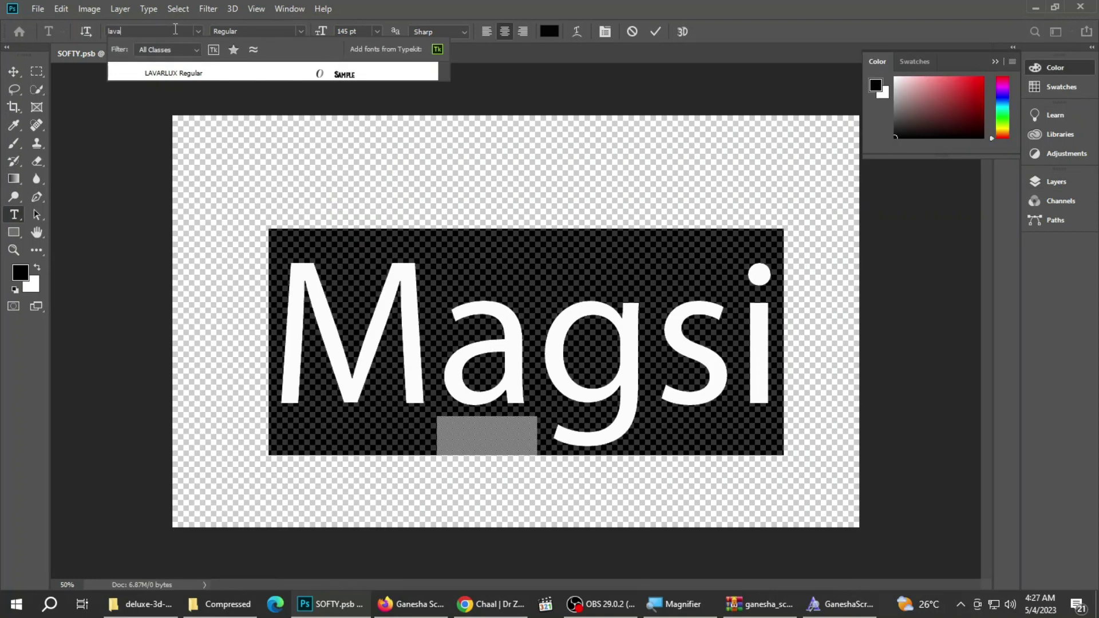
{"action": "left_click", "coordinate": [393, 70]}
{"action": "left_click", "coordinate": [417, 278]}
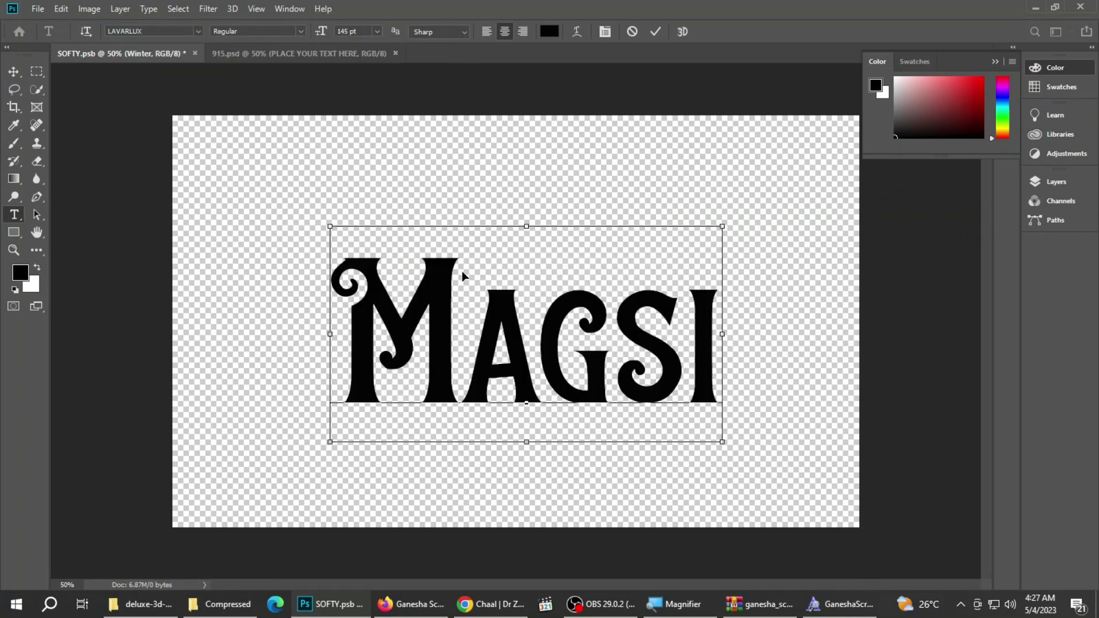
{"action": "key", "text": "ctrl+a"}
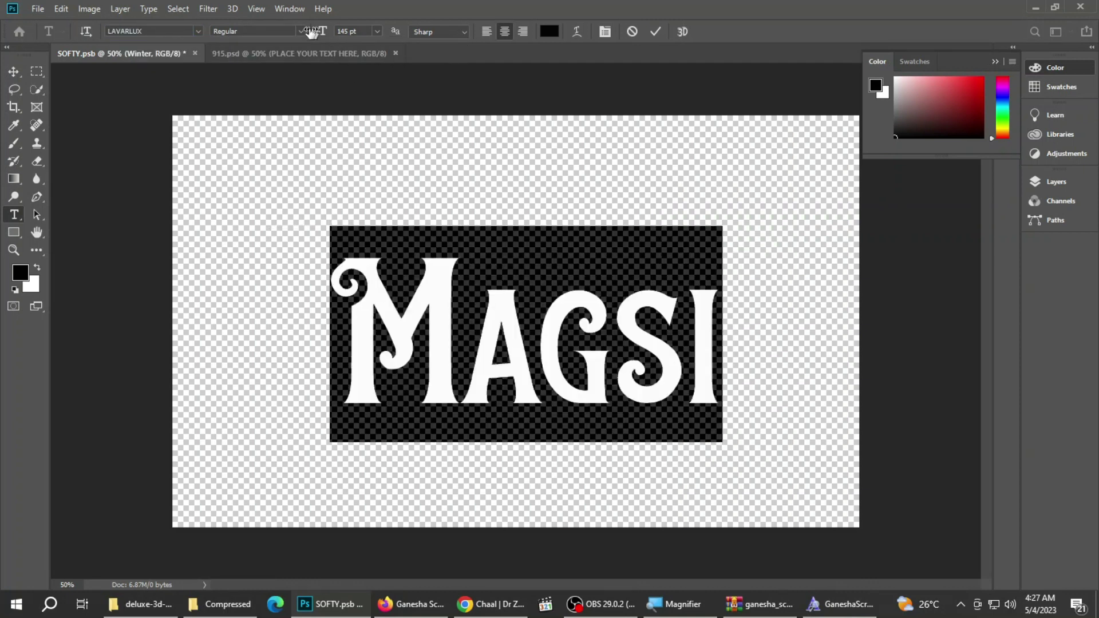
{"action": "left_click_drag", "start_coordinate": [322, 29], "coordinate": [339, 30]}
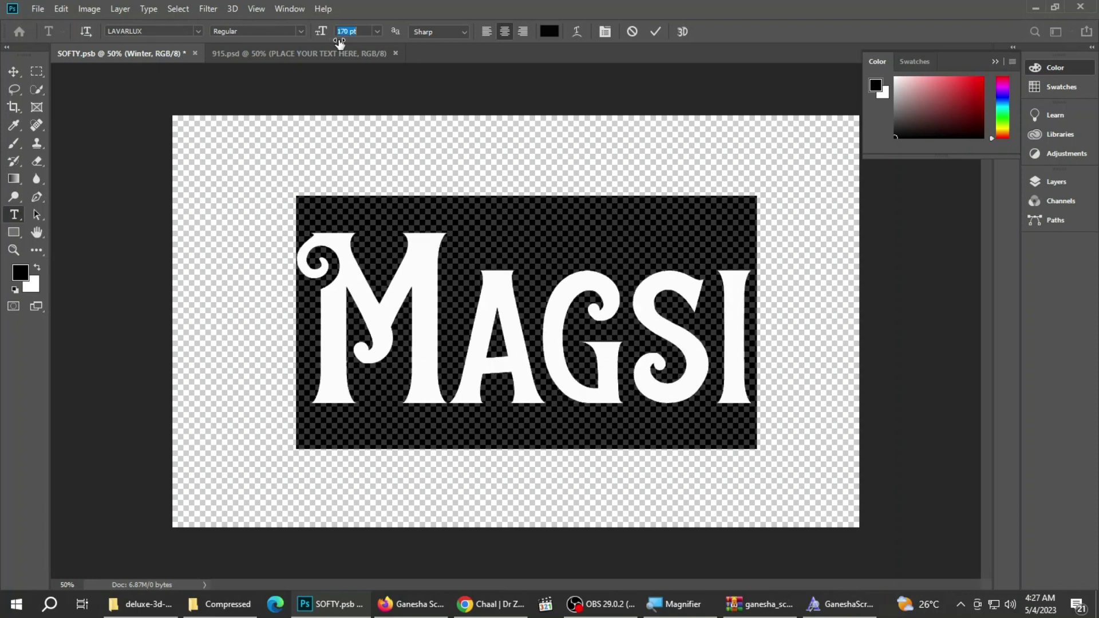
{"action": "left_click", "coordinate": [655, 32]}
{"action": "left_click_drag", "start_coordinate": [504, 327], "coordinate": [500, 325]}
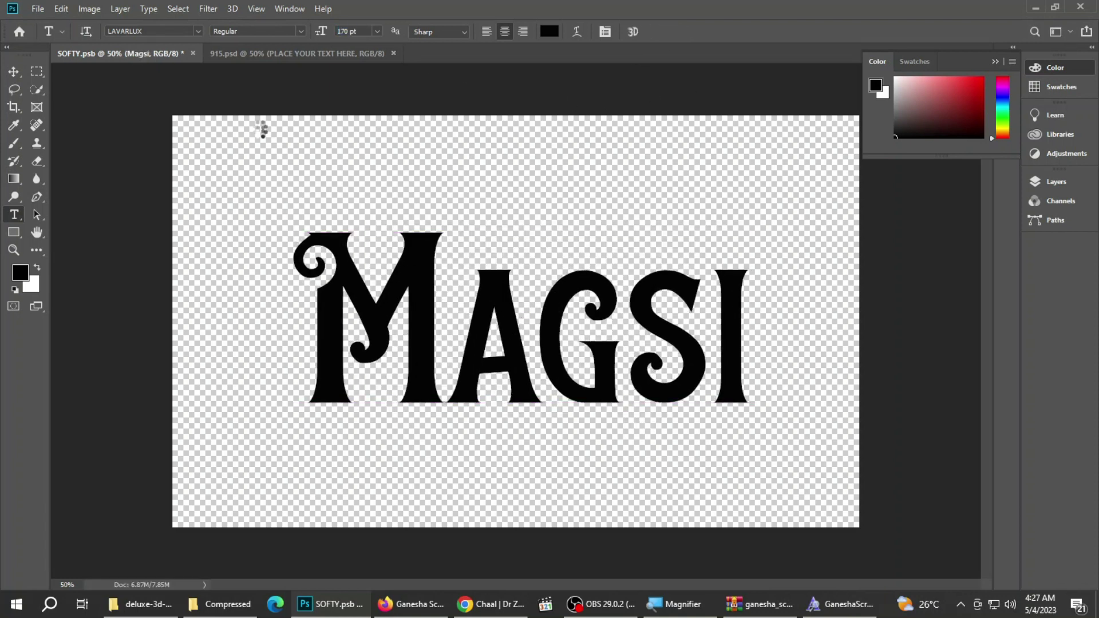
Step: Check MAGSI on the blue 915 template fitted on screen, then return to SOFTY.psb
{"action": "left_click", "coordinate": [305, 54]}
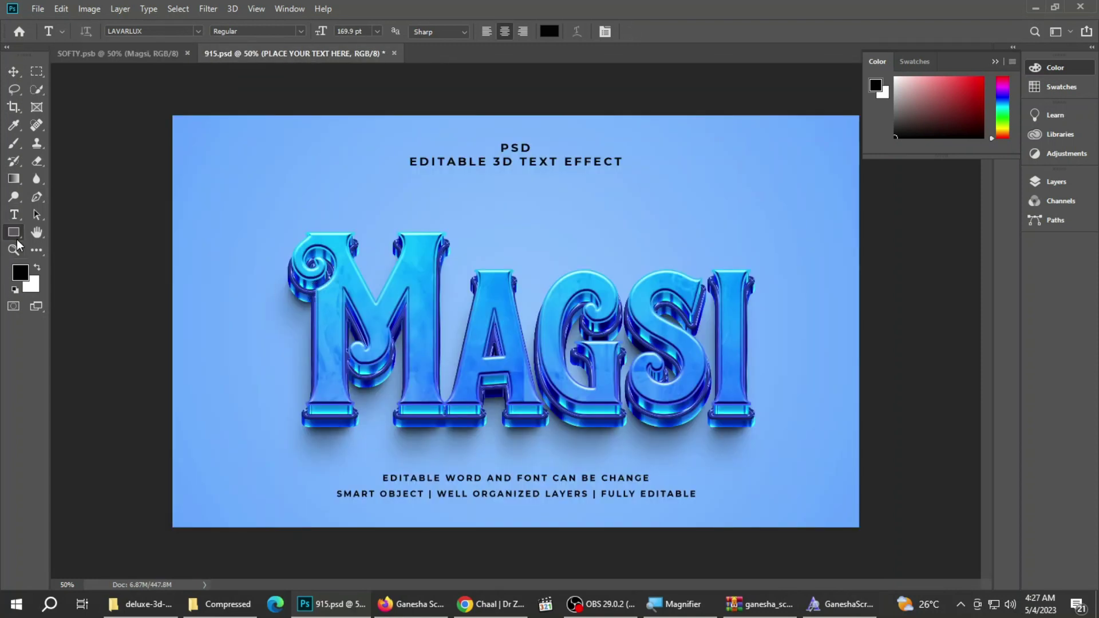
{"action": "left_click", "coordinate": [14, 249]}
{"action": "left_click", "coordinate": [584, 360]}
{"action": "right_click", "coordinate": [302, 302]}
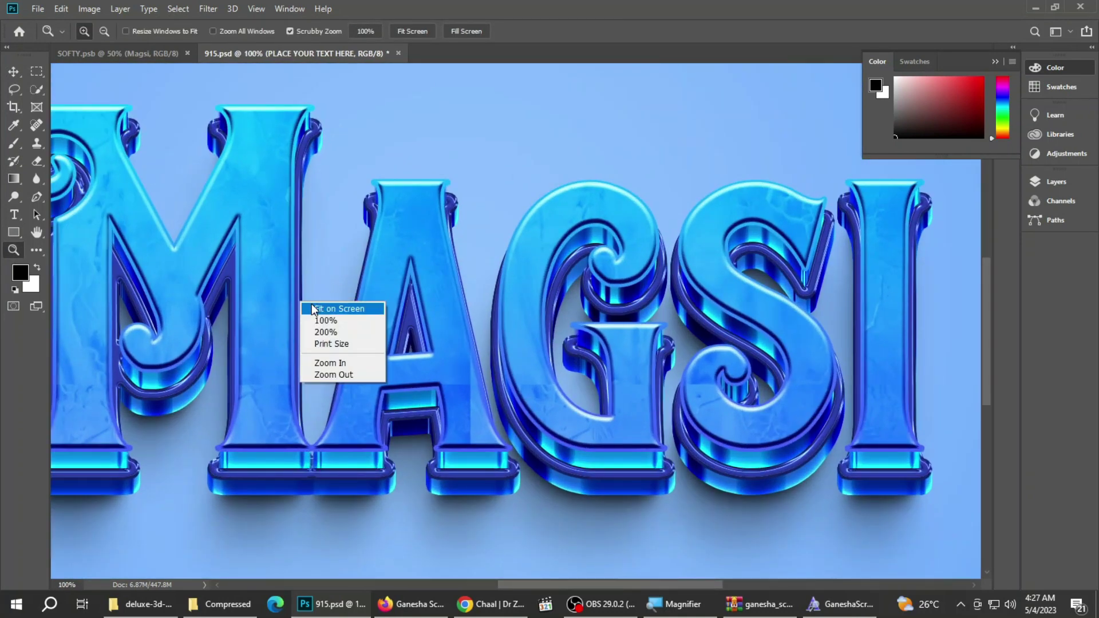
{"action": "left_click", "coordinate": [312, 306]}
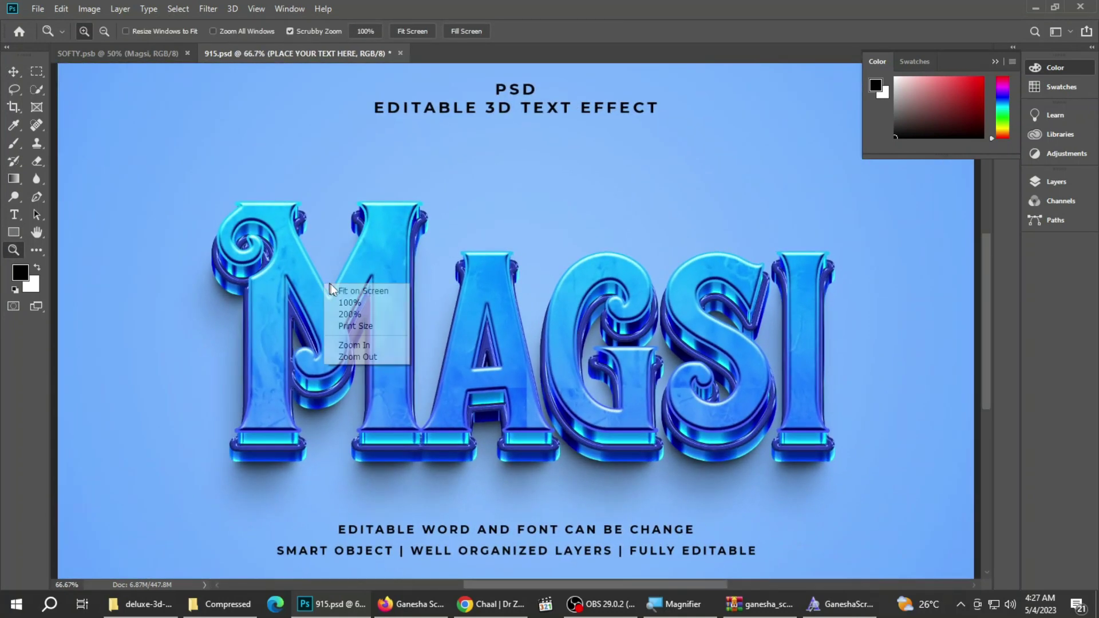
{"action": "left_click", "coordinate": [340, 289]}
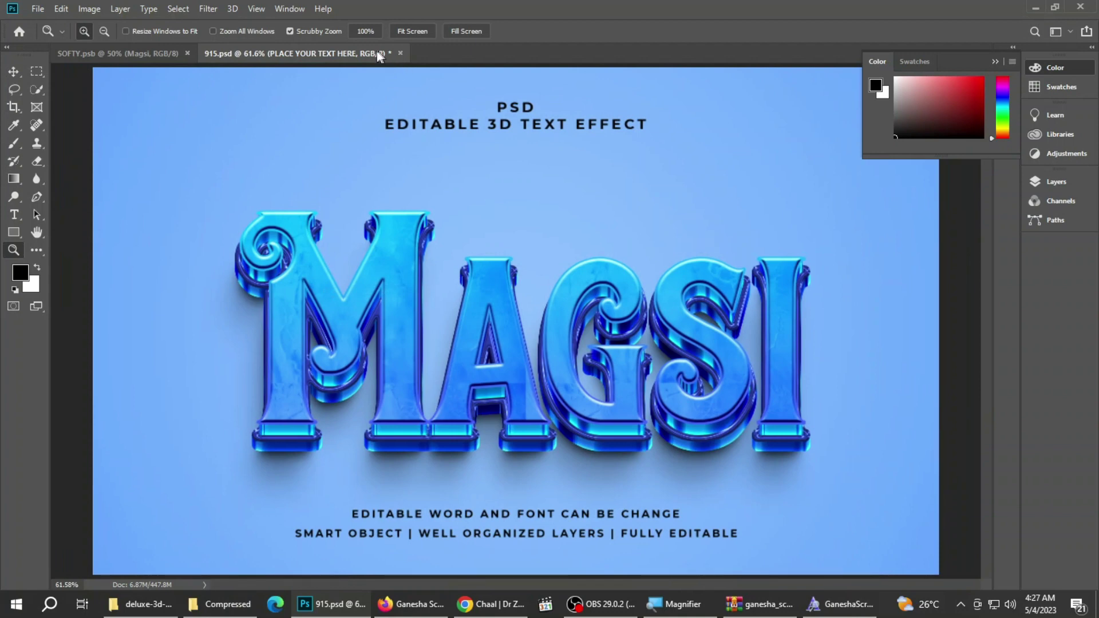
{"action": "left_click", "coordinate": [117, 53]}
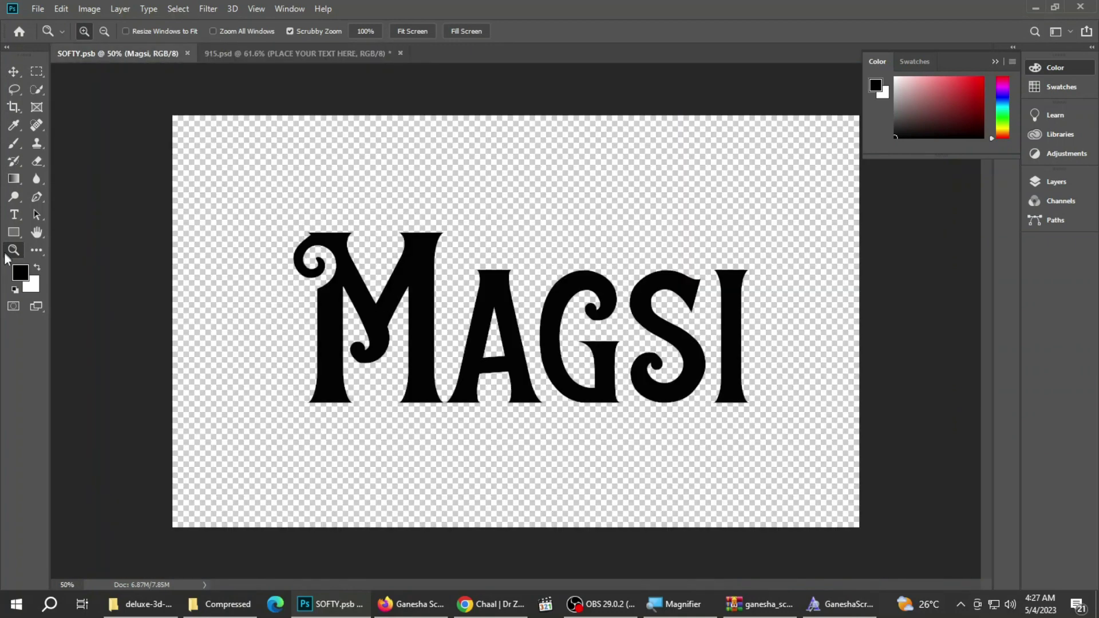
Step: Replace the smart object's Magsi text with Famous
{"action": "left_click", "coordinate": [13, 213]}
{"action": "left_click", "coordinate": [626, 326]}
{"action": "key", "text": "ctrl+a"}
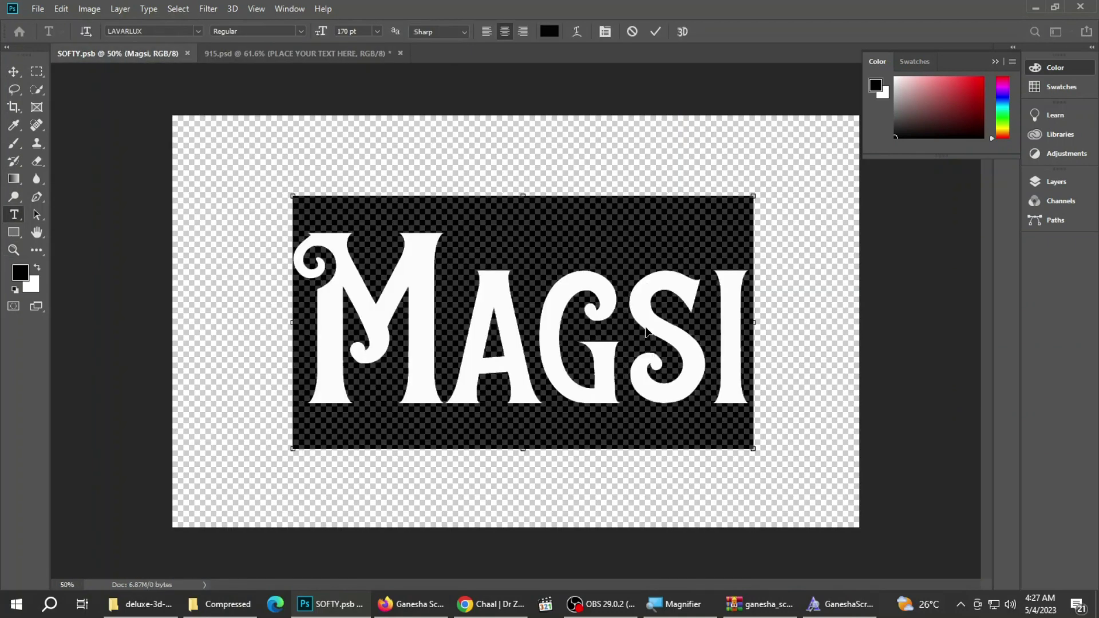
{"action": "type", "text": "Fam"}
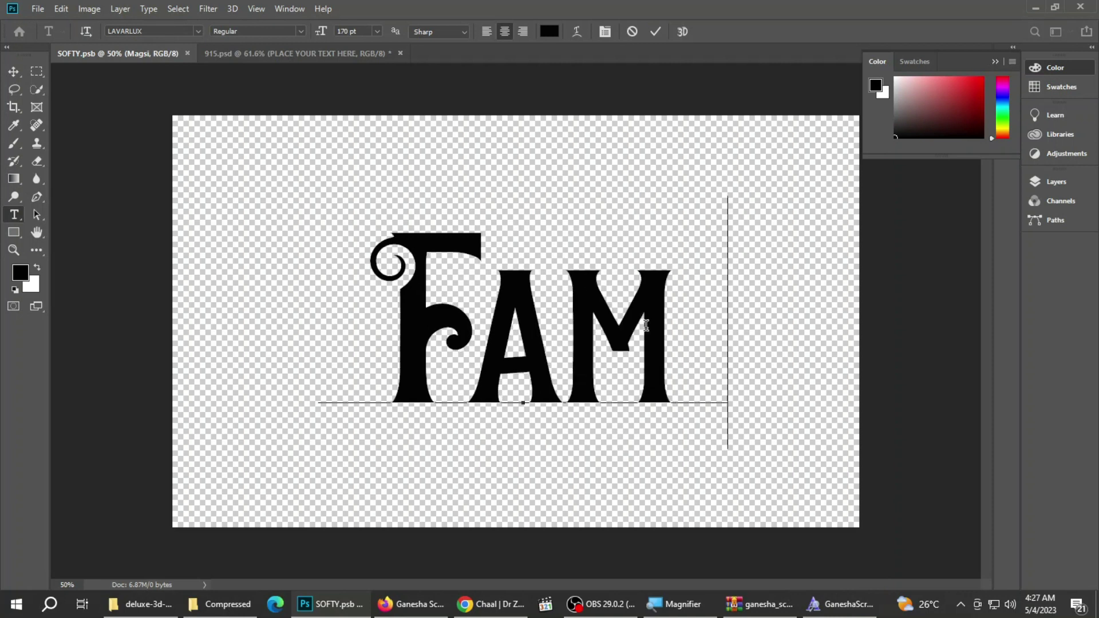
{"action": "type", "text": "ous"}
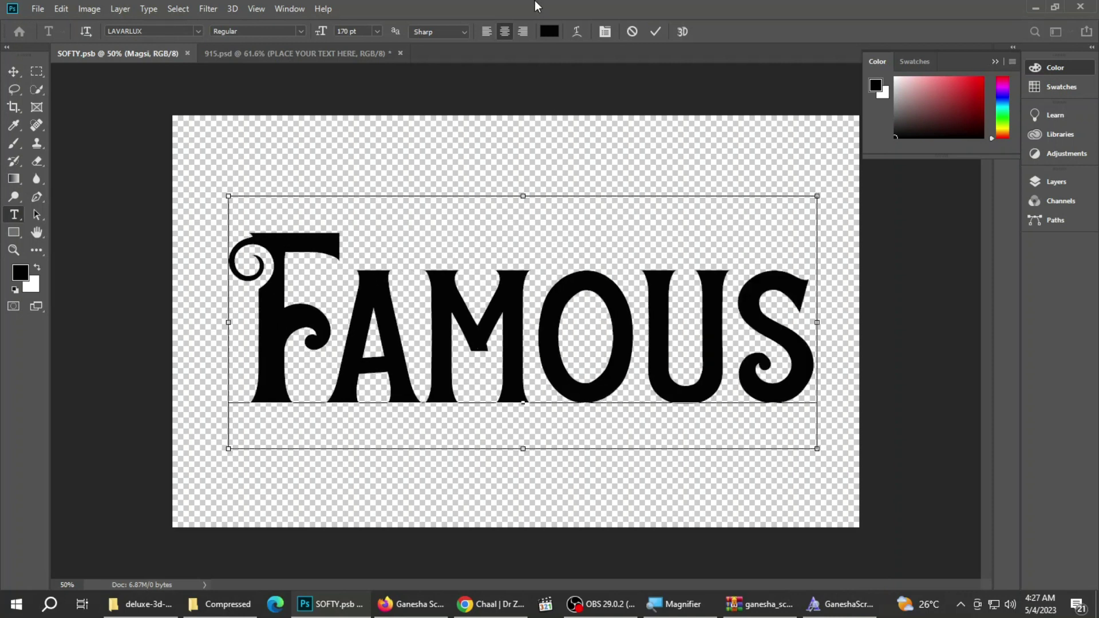
Step: Shrink the FAMOUS text to 157 pt and commit it
{"action": "key", "text": "ctrl+a"}
{"action": "left_click_drag", "start_coordinate": [319, 32], "coordinate": [309, 34]}
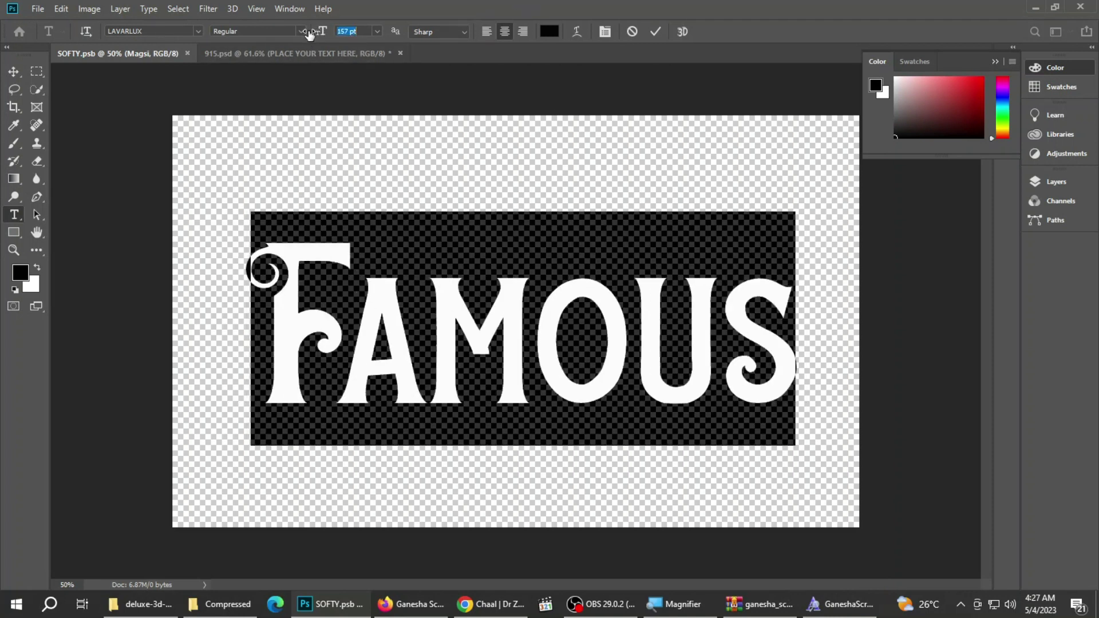
{"action": "left_click_drag", "start_coordinate": [484, 343], "coordinate": [483, 321]}
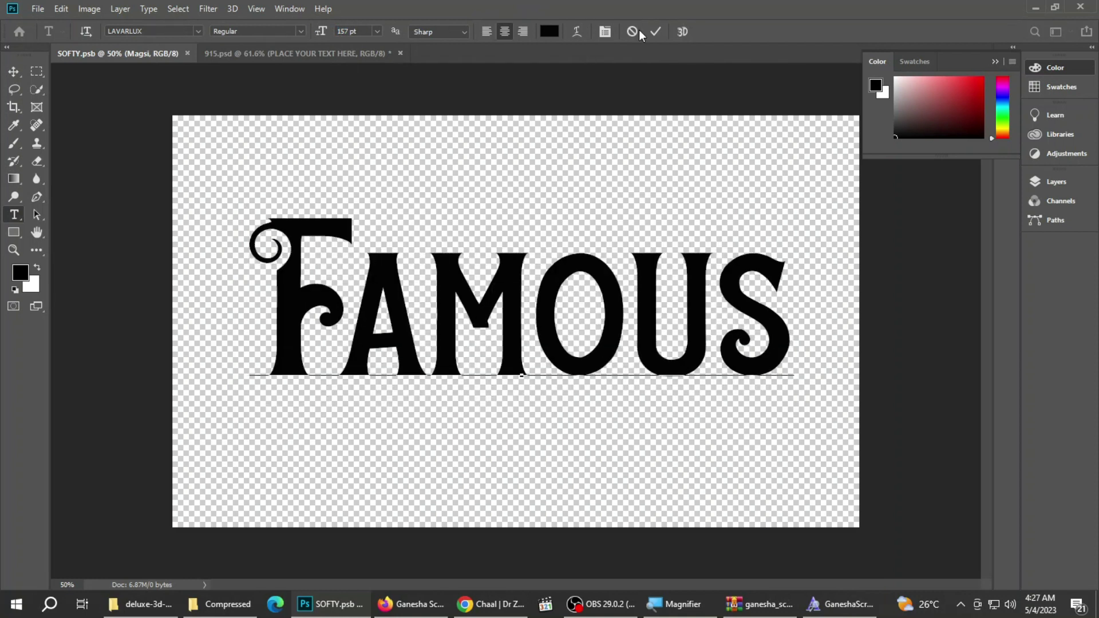
{"action": "left_click", "coordinate": [656, 32]}
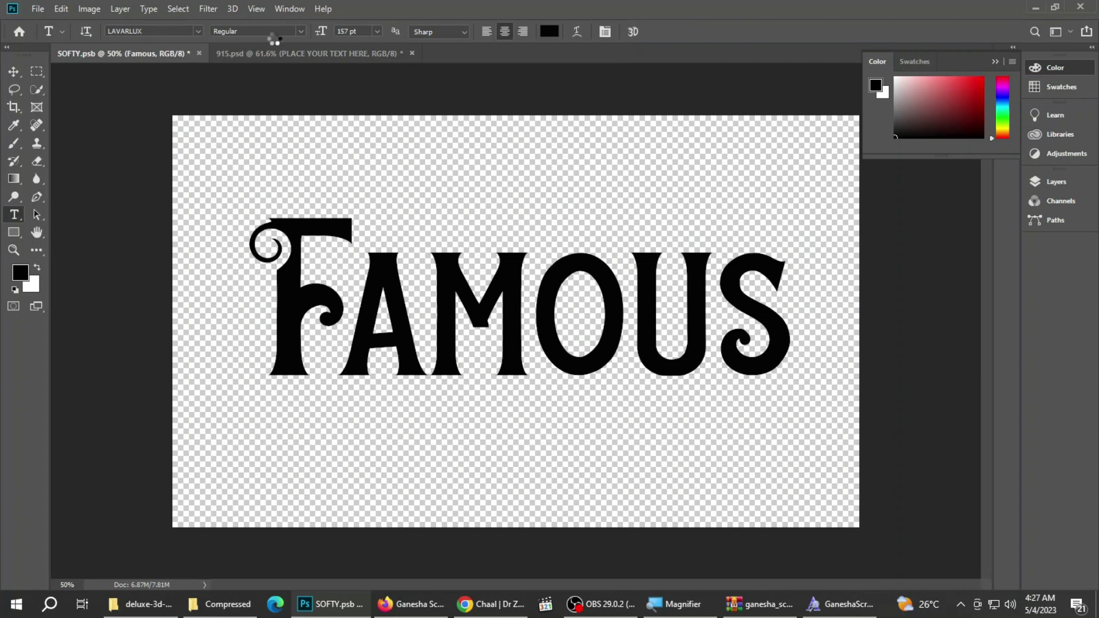
Step: Inspect FAMOUS on the blue 915 template, zooming in then fitting it on screen
{"action": "left_click", "coordinate": [275, 54]}
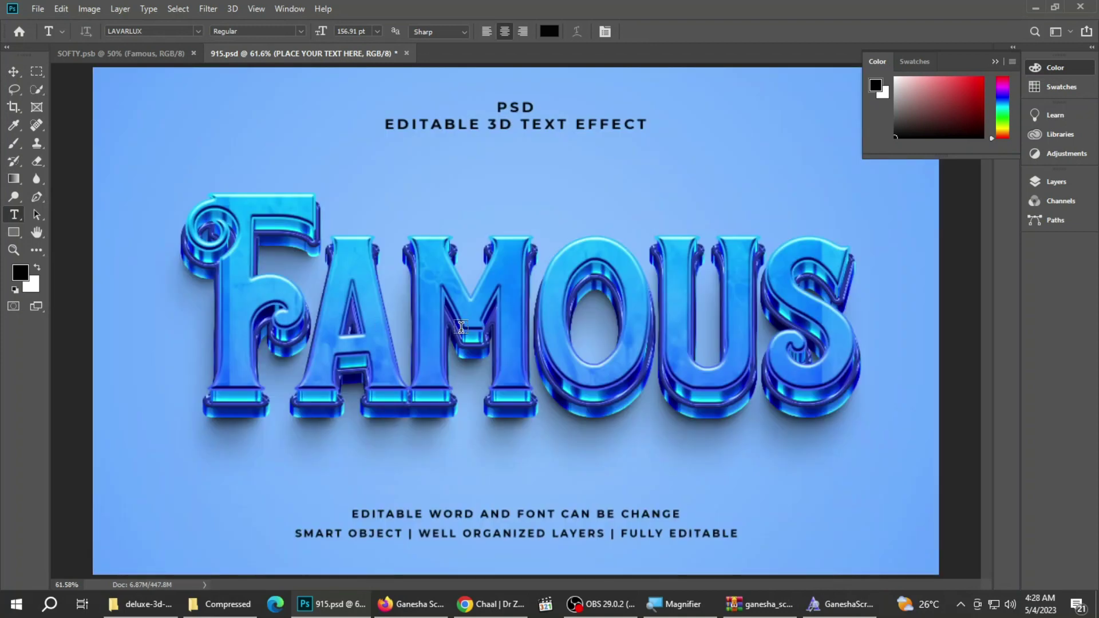
{"action": "left_click", "coordinate": [13, 250]}
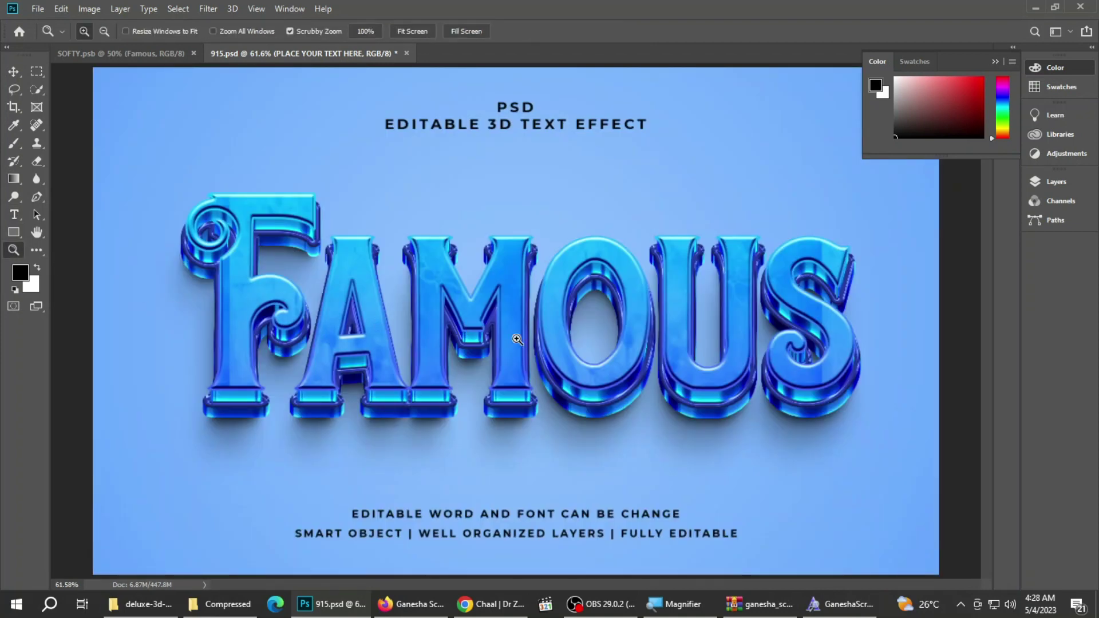
{"action": "left_click", "coordinate": [515, 339]}
{"action": "left_click", "coordinate": [486, 311]}
{"action": "right_click", "coordinate": [408, 287]}
{"action": "left_click", "coordinate": [422, 296]}
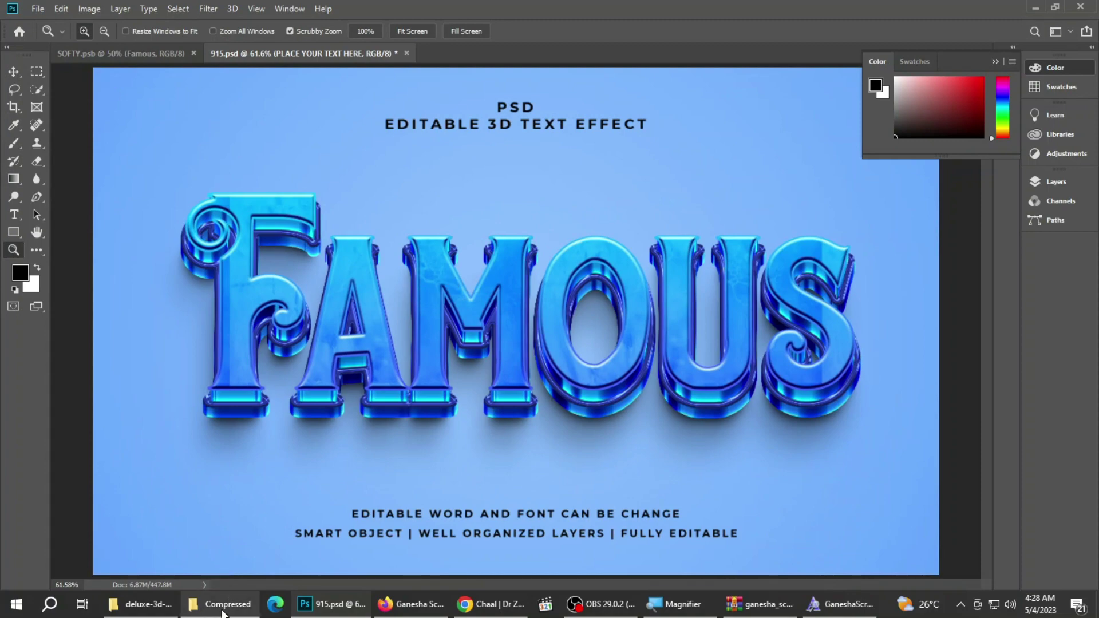
{"action": "left_click", "coordinate": [223, 607]}
Step: Refresh the template folder and open 4021.psd in Photoshop
{"action": "right_click", "coordinate": [375, 339]}
{"action": "left_click", "coordinate": [427, 392]}
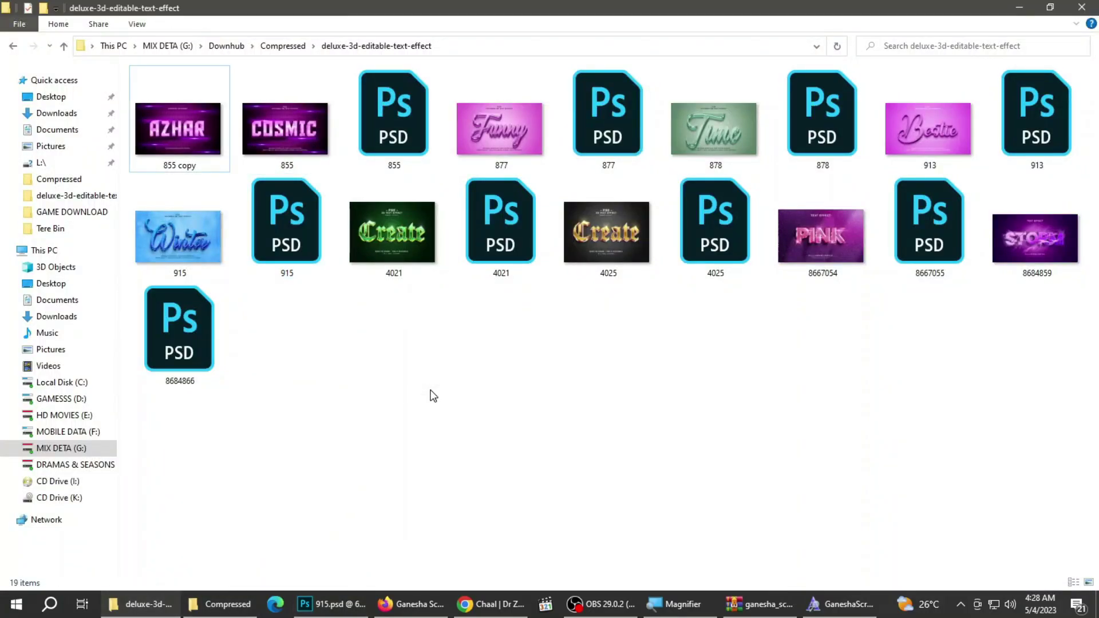
{"action": "right_click", "coordinate": [393, 373]}
{"action": "left_click", "coordinate": [427, 428]}
{"action": "left_click", "coordinate": [394, 232]}
{"action": "double_click", "coordinate": [521, 247]}
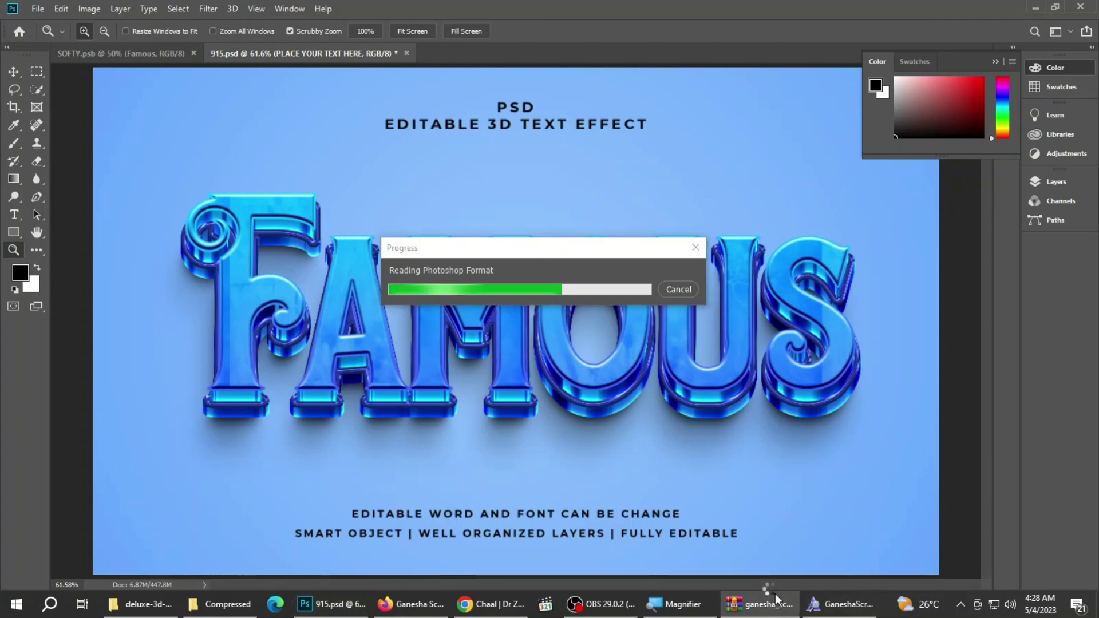
{"action": "right_click", "coordinate": [755, 596]}
{"action": "left_click", "coordinate": [753, 577]}
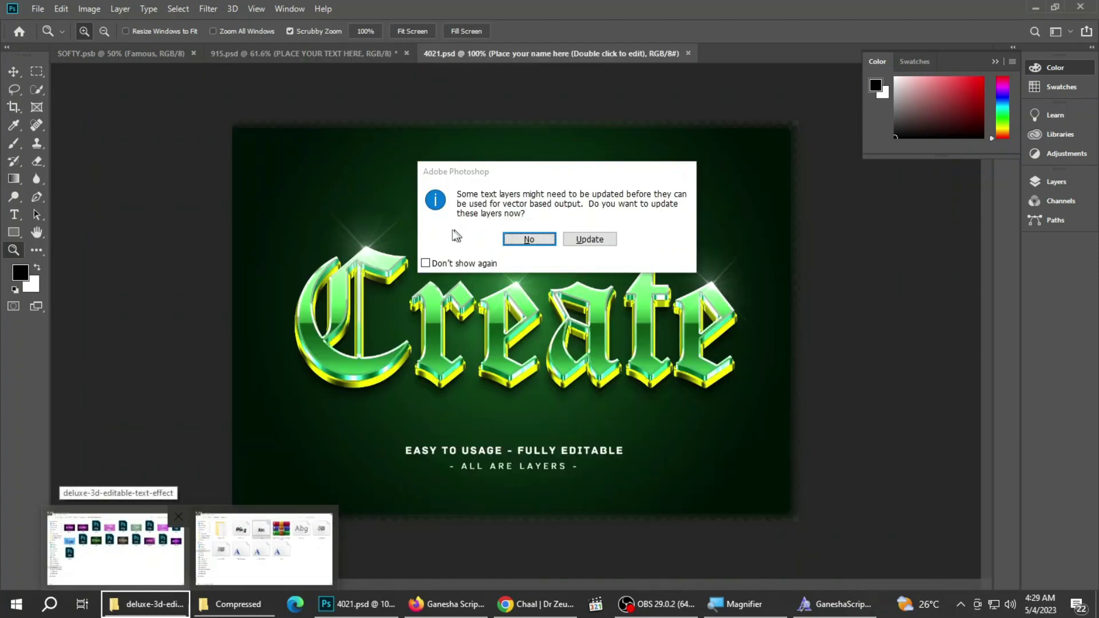
Step: Decline updating text layers in 4021.psd and expand its Layers panel
{"action": "left_click", "coordinate": [529, 239]}
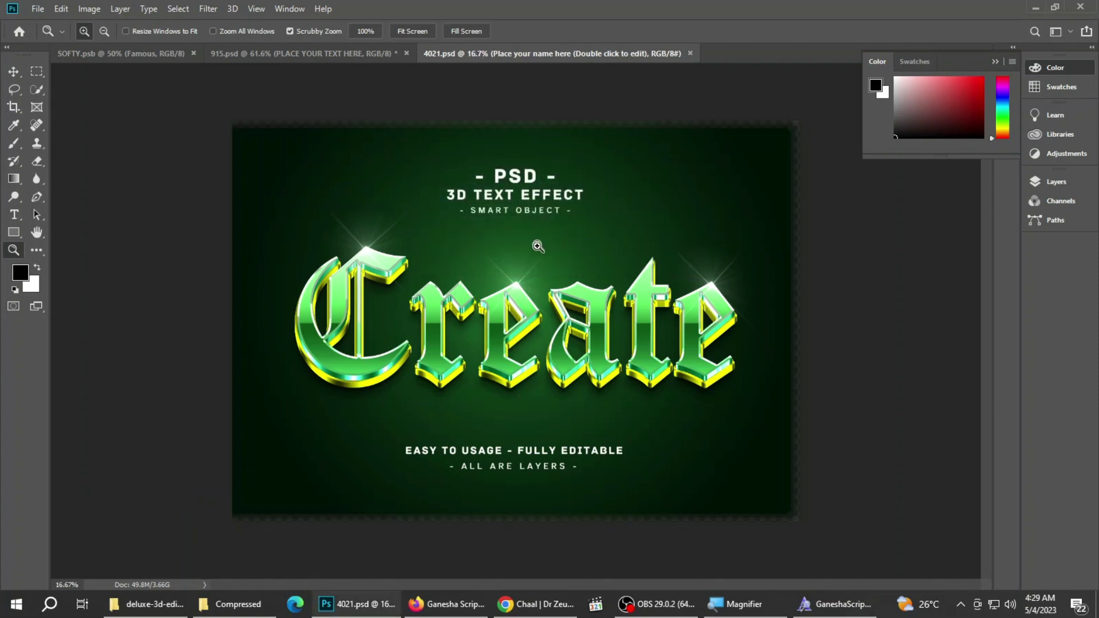
{"action": "left_click", "coordinate": [1052, 190]}
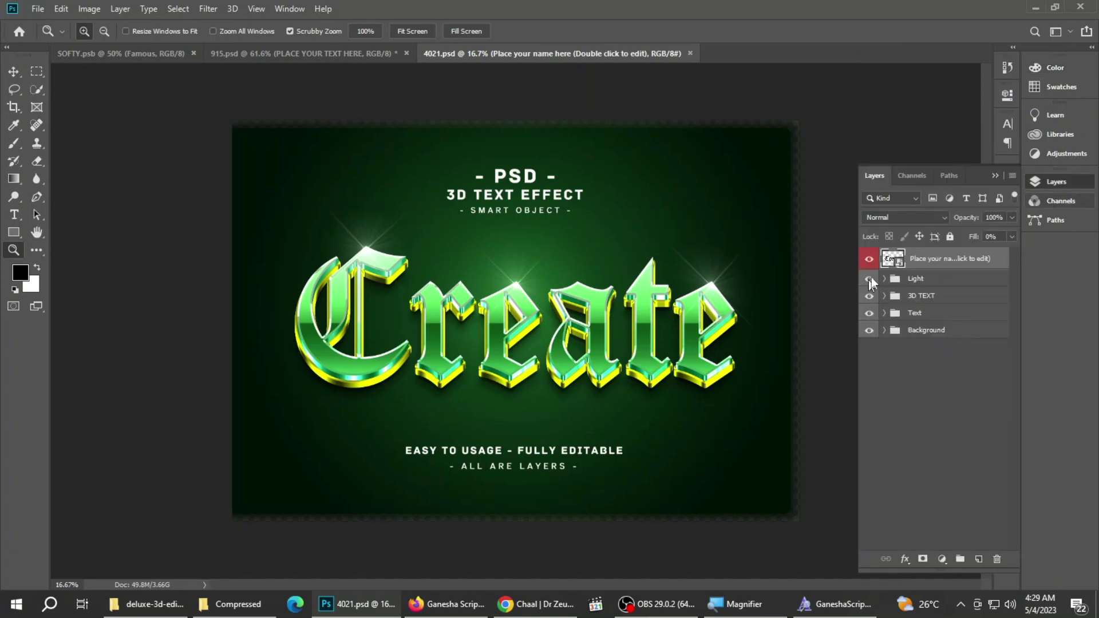
Step: In the green template's smart object, replace the Create text with Azhar
{"action": "double_click", "coordinate": [894, 259]}
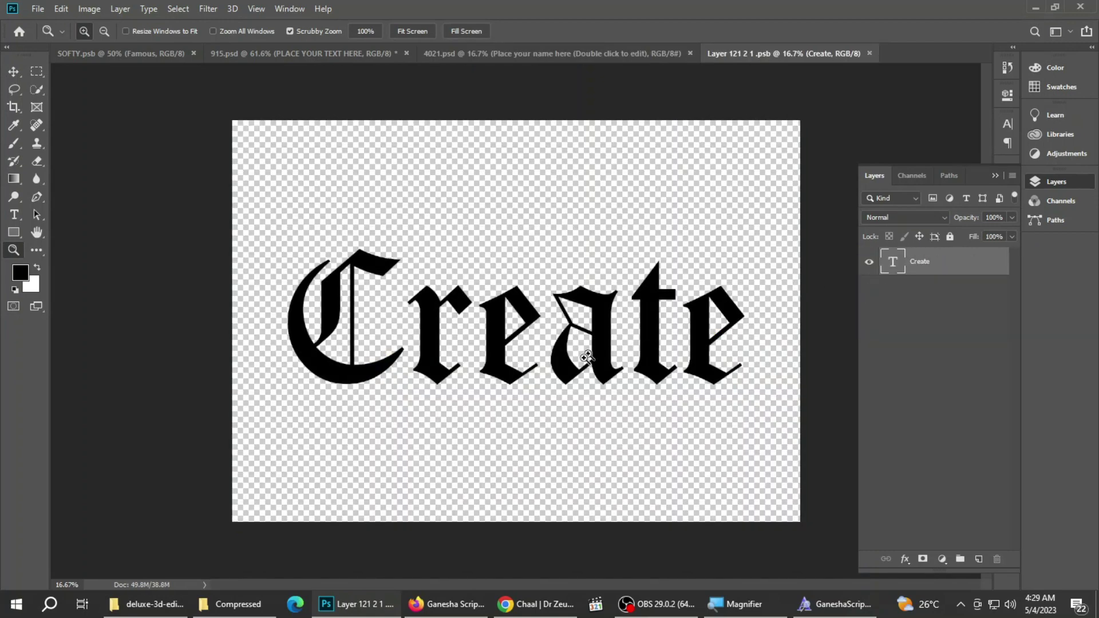
{"action": "left_click", "coordinate": [15, 215]}
{"action": "left_click", "coordinate": [426, 324]}
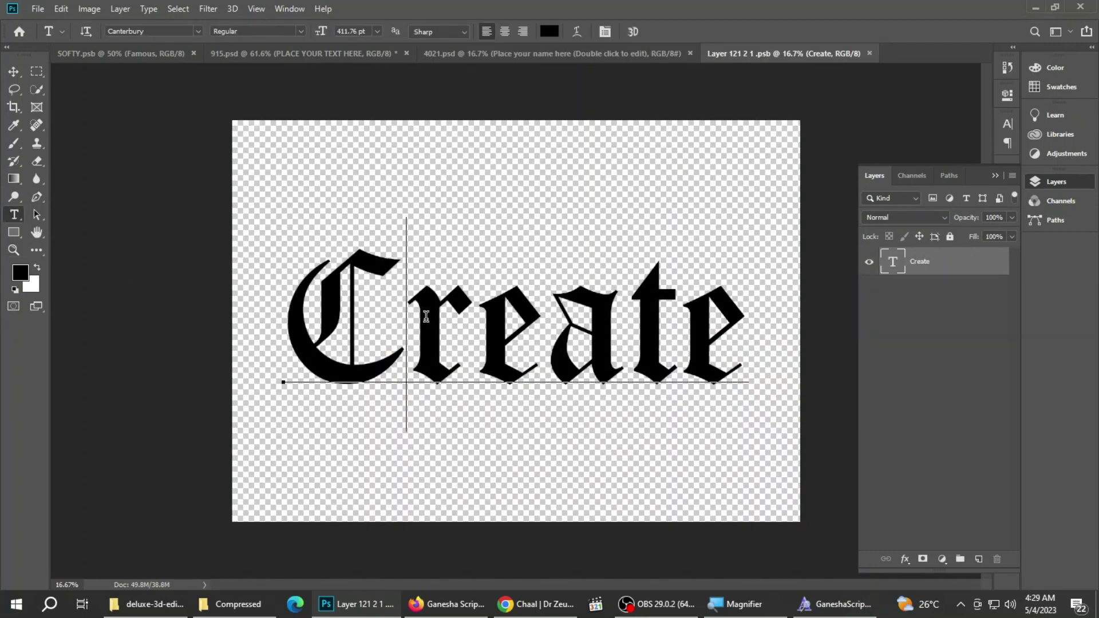
{"action": "key", "text": "ctrl+a"}
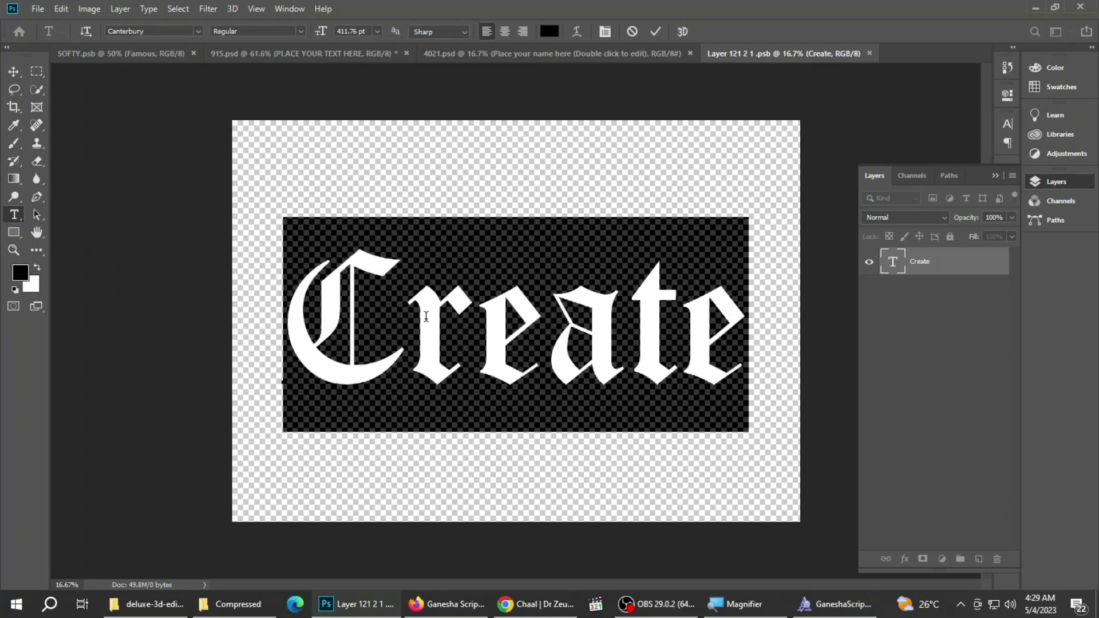
{"action": "type", "text": "A"}
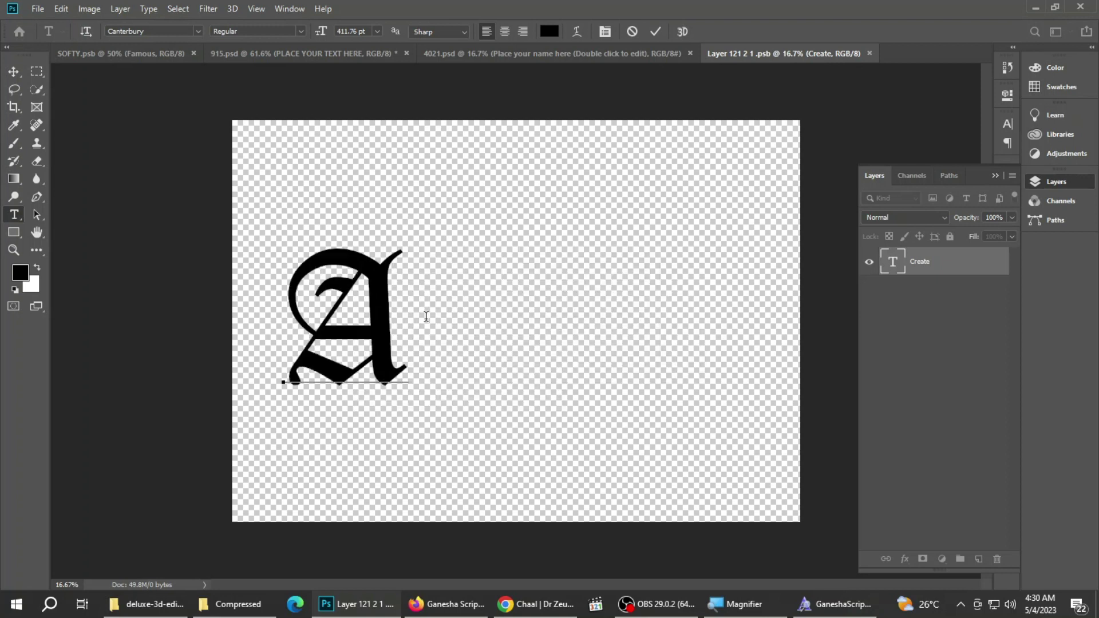
{"action": "type", "text": "zhar"}
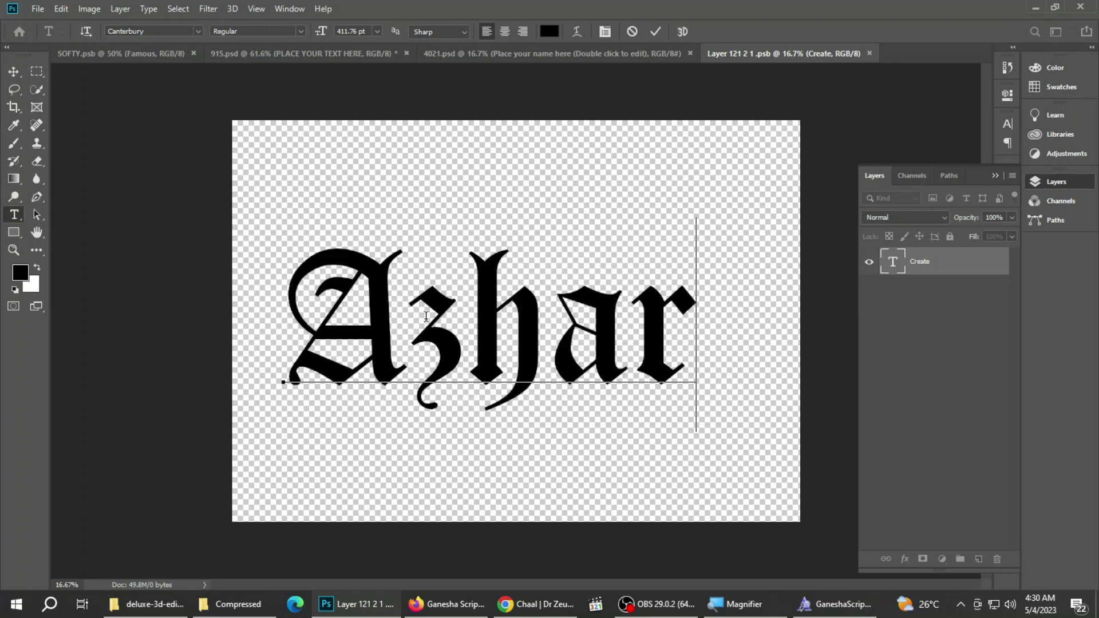
Step: Centre the Azhar text, commit it and save the smart object
{"action": "left_click_drag", "start_coordinate": [498, 317], "coordinate": [522, 316]}
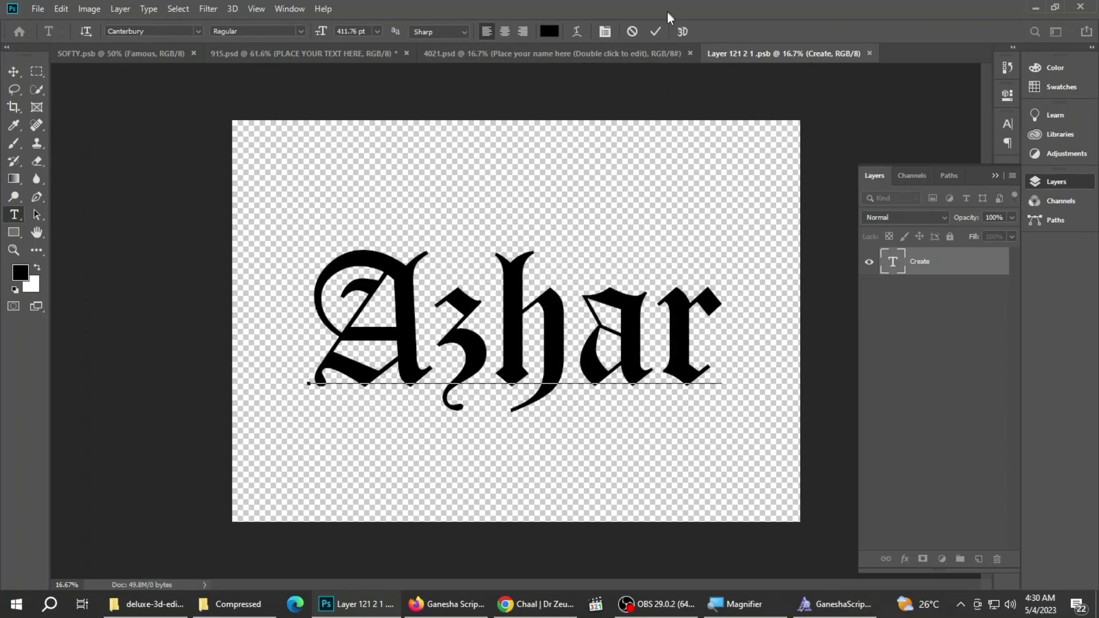
{"action": "left_click", "coordinate": [656, 31]}
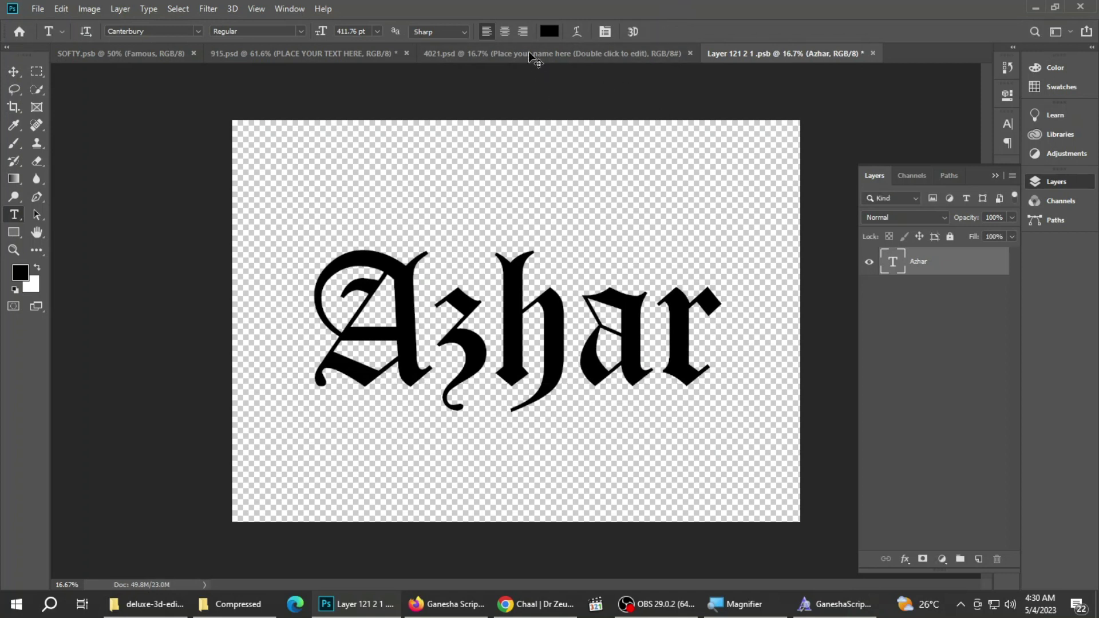
{"action": "key", "text": "ctrl+s"}
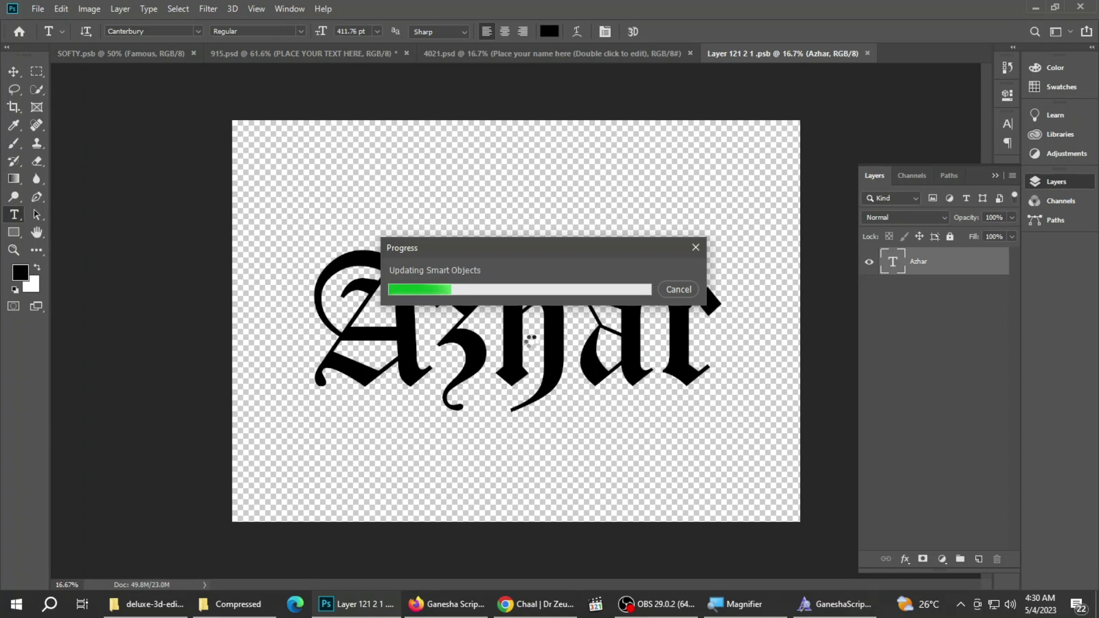
{"action": "key", "text": "F6"}
Step: Close 4021.psd, its Azhar smart object and 915.psd without saving
{"action": "left_click", "coordinate": [594, 55]}
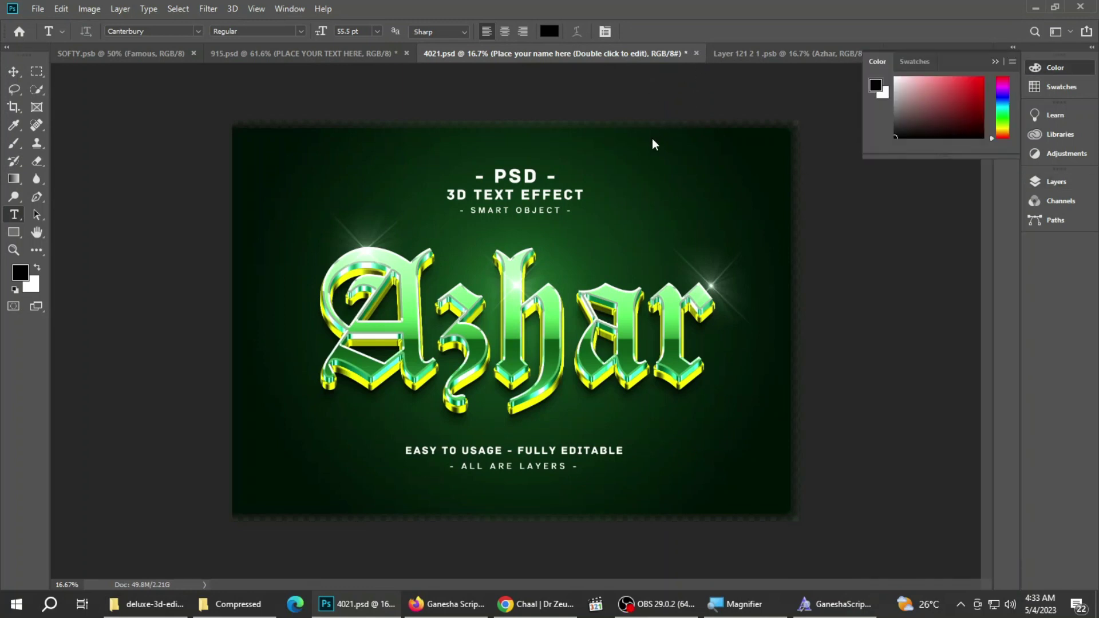
{"action": "key", "text": "ctrl+w"}
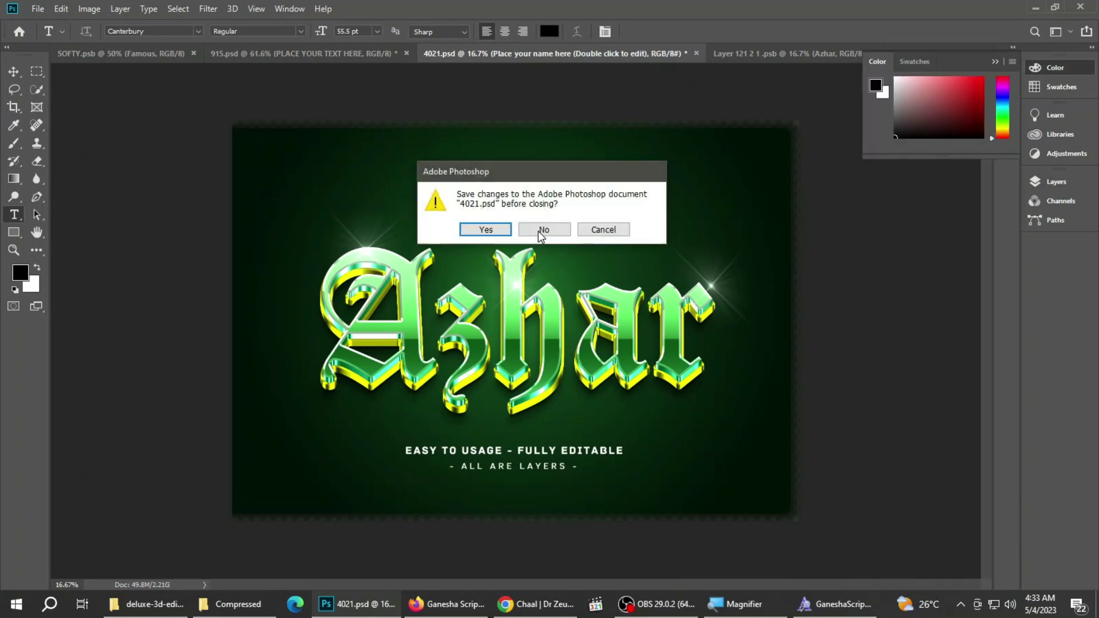
{"action": "key", "text": "Escape"}
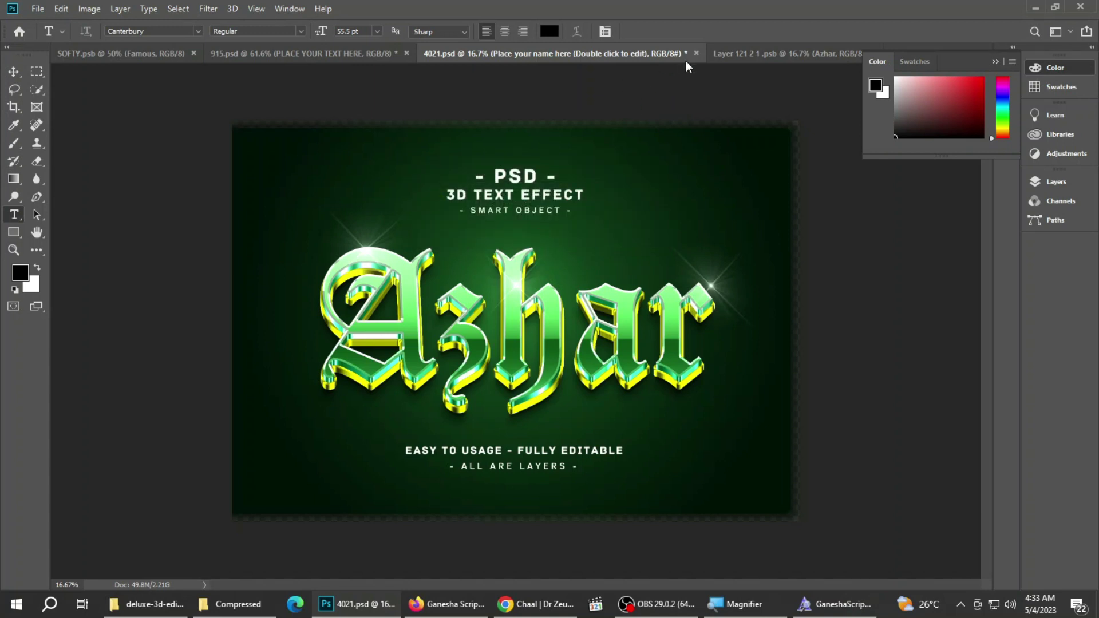
{"action": "left_click", "coordinate": [696, 53]}
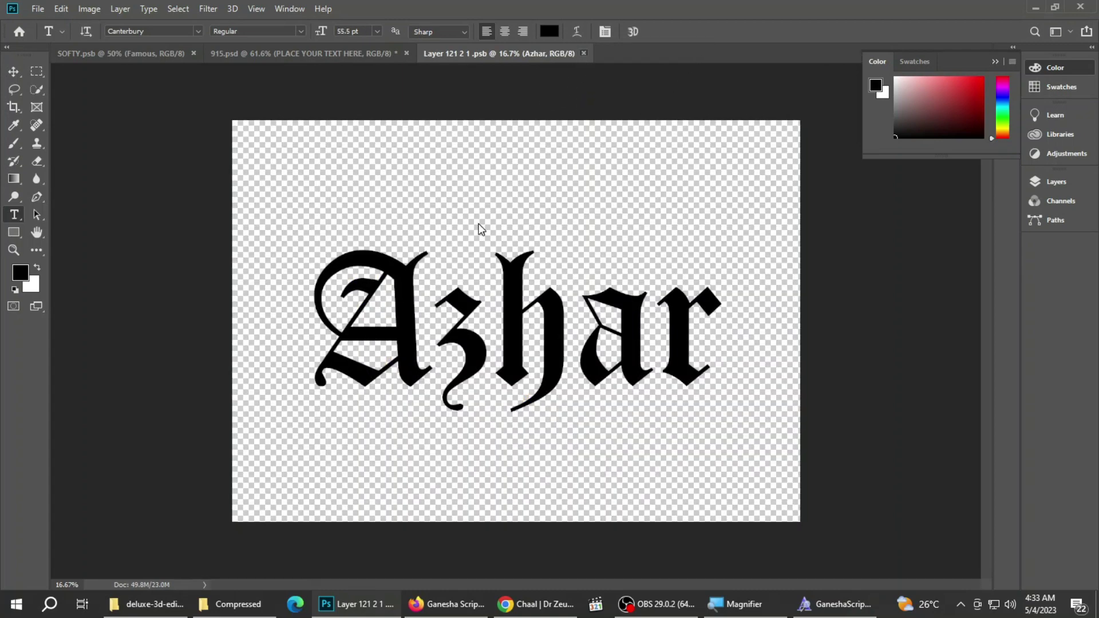
{"action": "key", "text": "ctrl+w"}
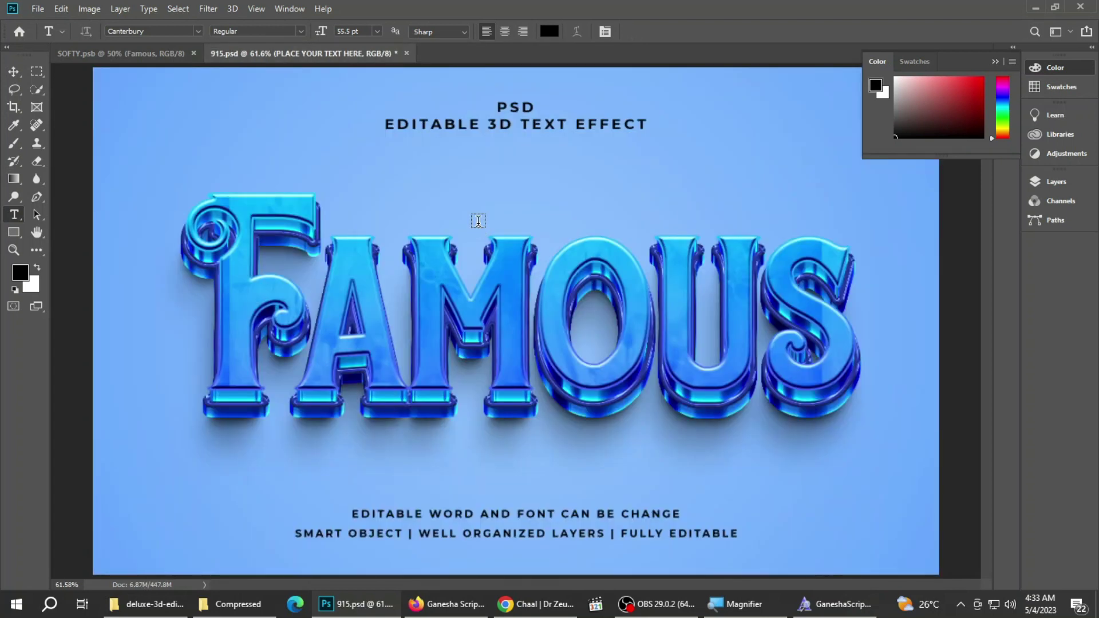
{"action": "left_click", "coordinate": [409, 53]}
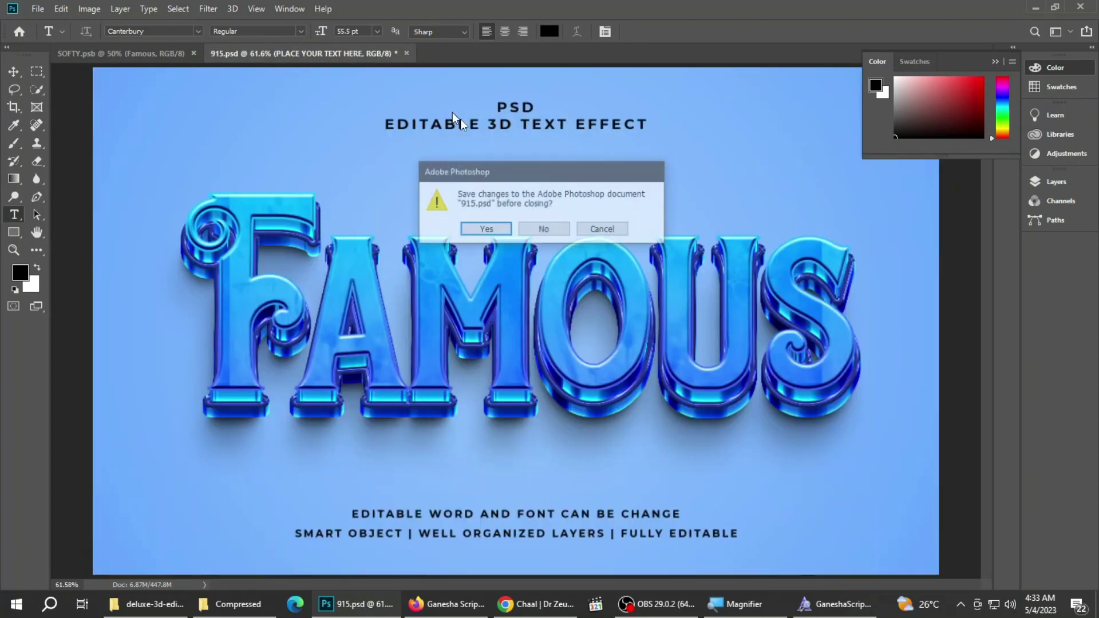
{"action": "left_click", "coordinate": [548, 232]}
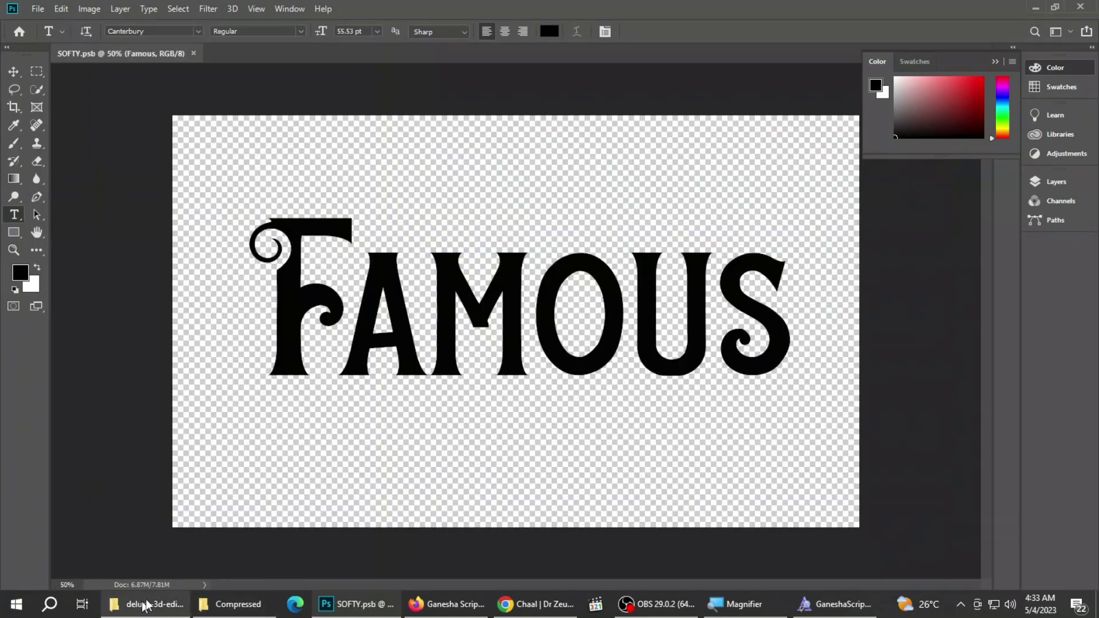
Step: Open 8667055.psd and its 'Place your design here' smart object with the PINK text
{"action": "left_click", "coordinate": [148, 604]}
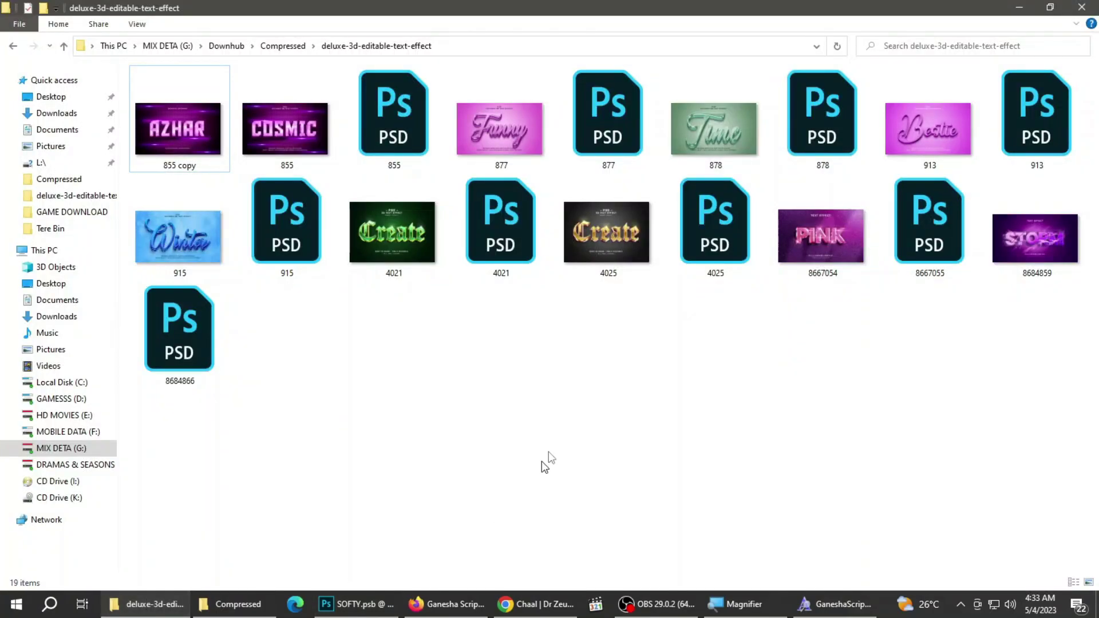
{"action": "left_click", "coordinate": [634, 247]}
{"action": "left_click", "coordinate": [848, 246]}
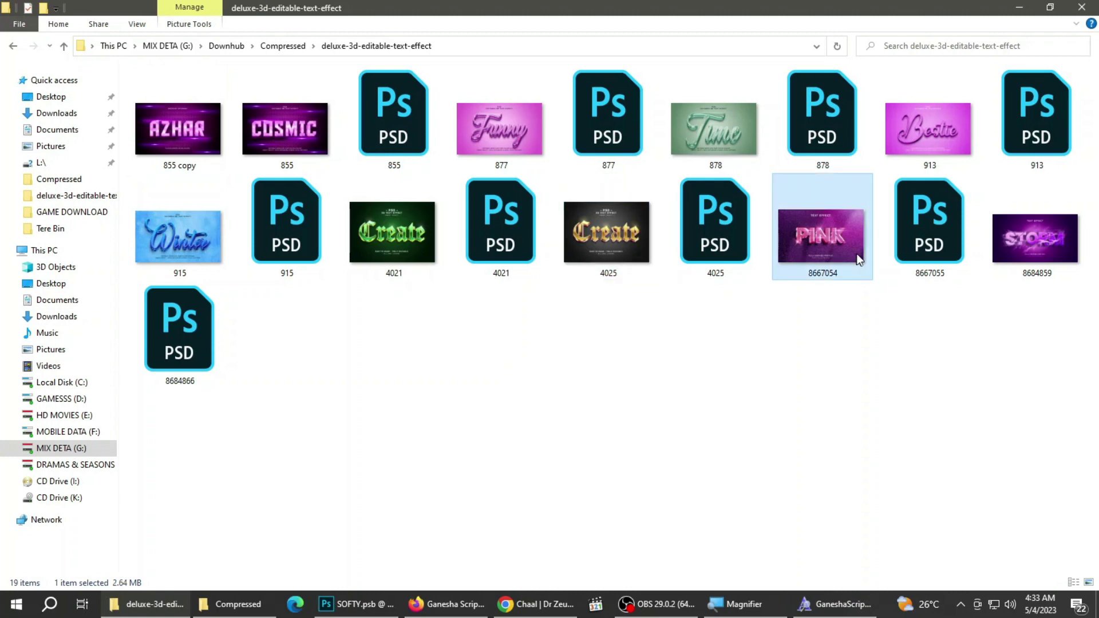
{"action": "left_click", "coordinate": [1074, 263]}
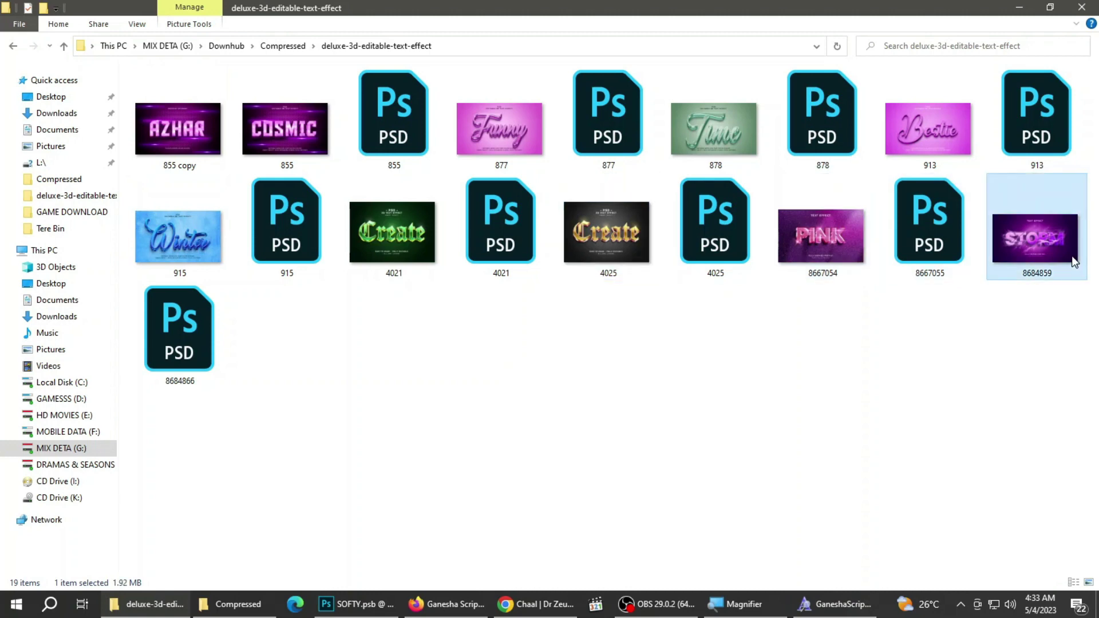
{"action": "double_click", "coordinate": [919, 222]}
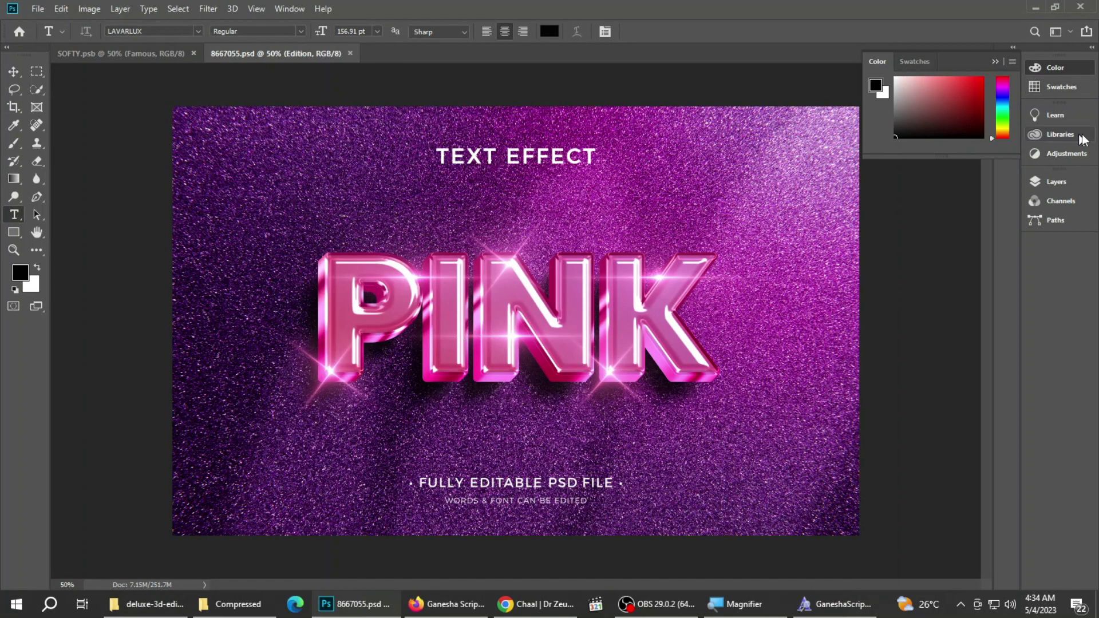
{"action": "left_click", "coordinate": [1057, 183]}
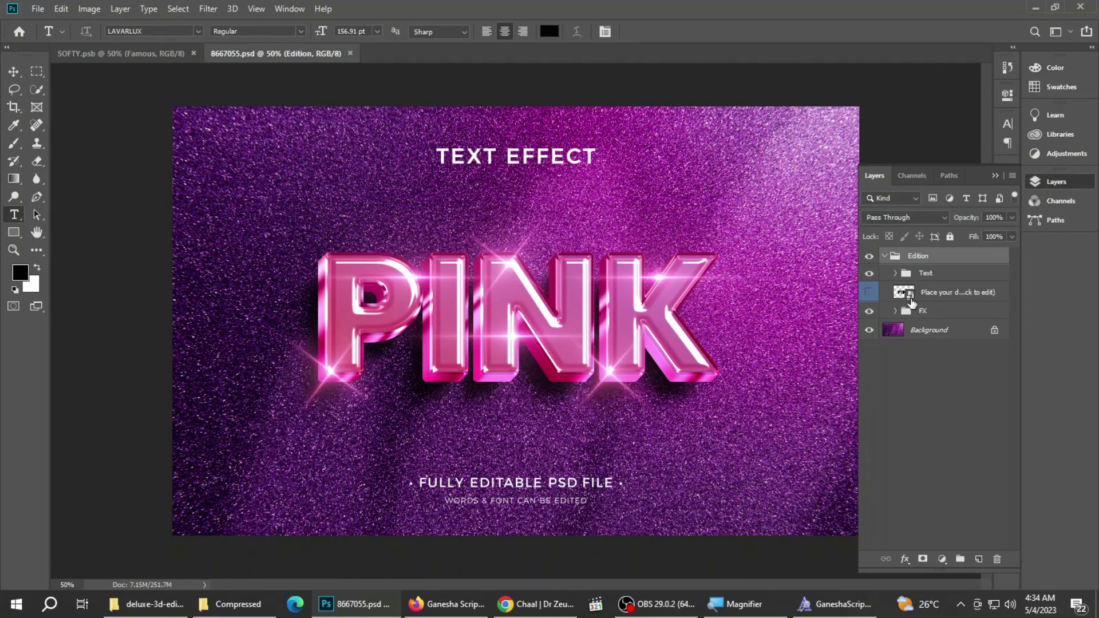
{"action": "double_click", "coordinate": [911, 294]}
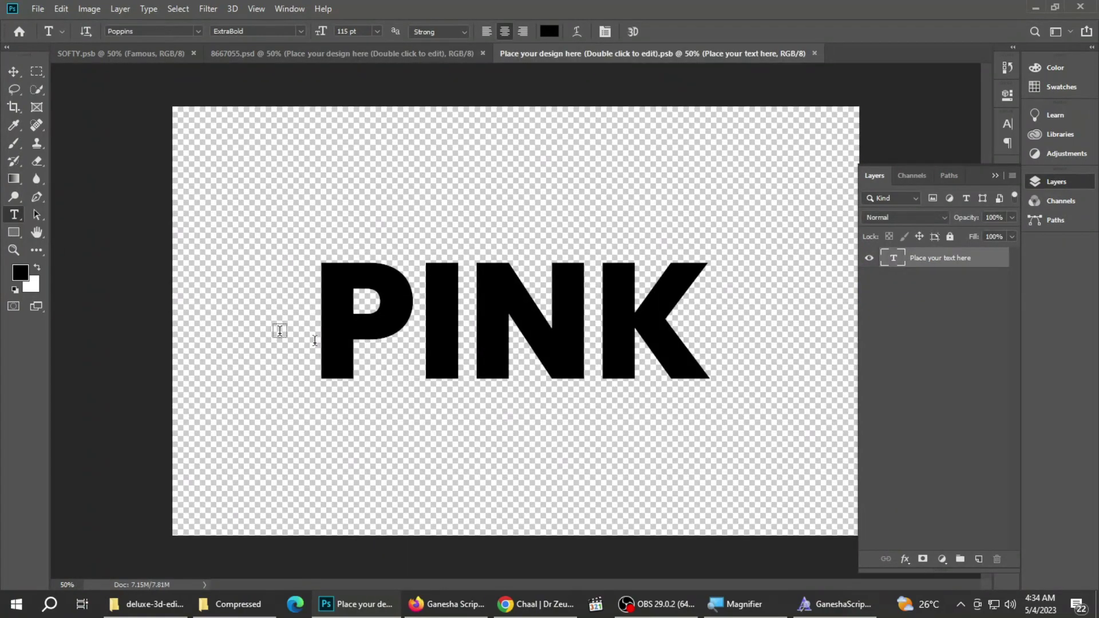
Step: Replace the smart object's PINK text with SATAN, correcting a typo
{"action": "left_click", "coordinate": [469, 336]}
{"action": "key", "text": "ctrl+a"}
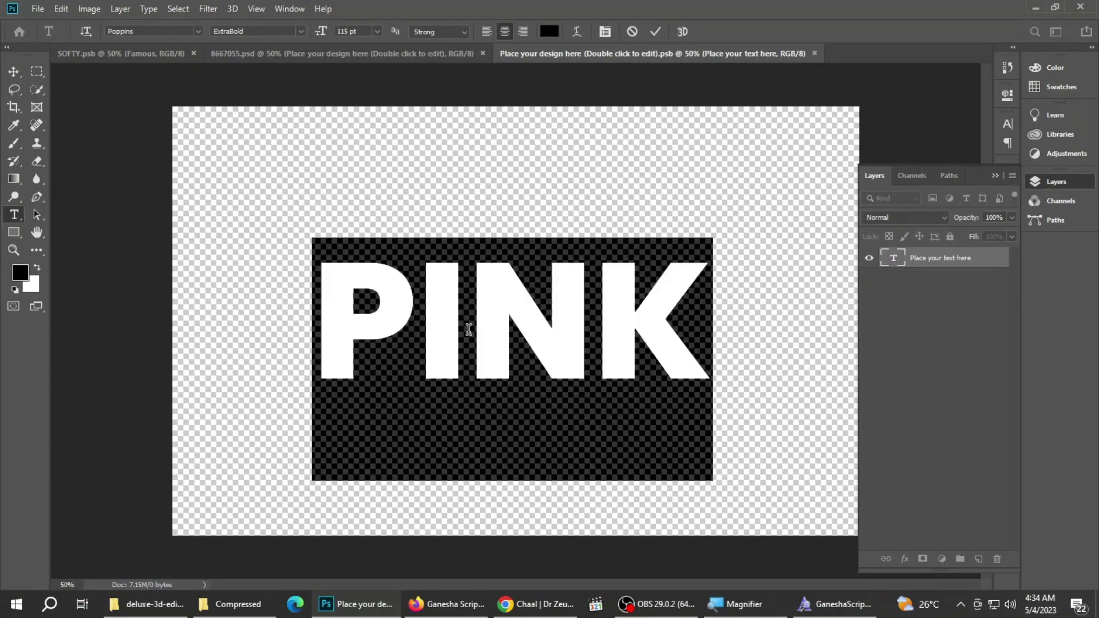
{"action": "type", "text": "SNWO"}
{"action": "key", "text": "Left"}
{"action": "key", "text": "Delete"}
{"action": "key", "text": "Left"}
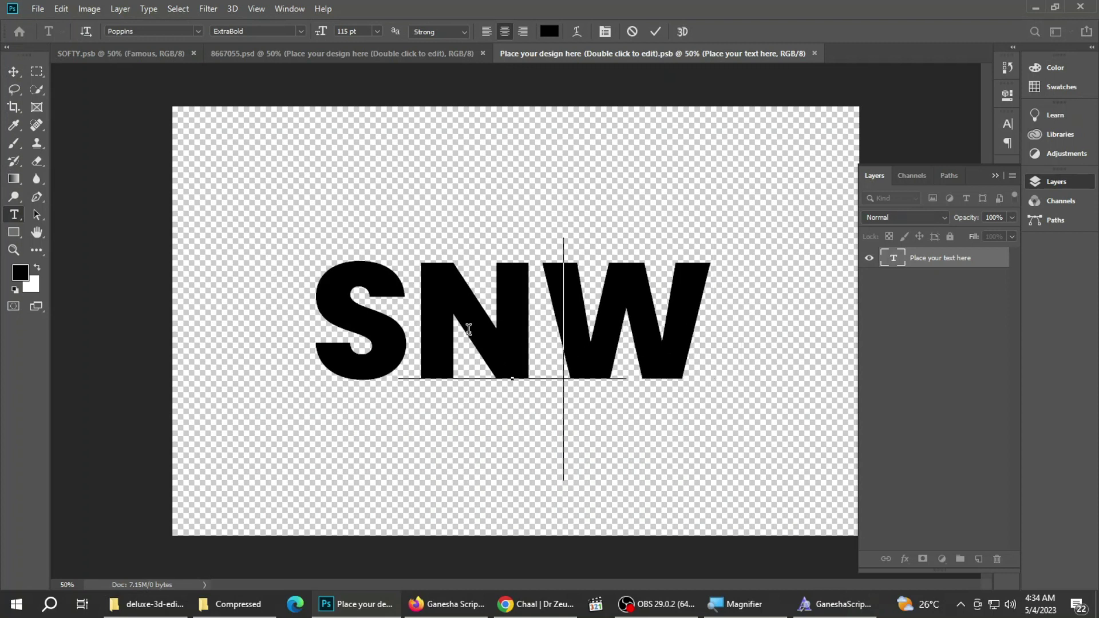
{"action": "key", "text": "ctrl+a"}
{"action": "key", "text": "BackSpace"}
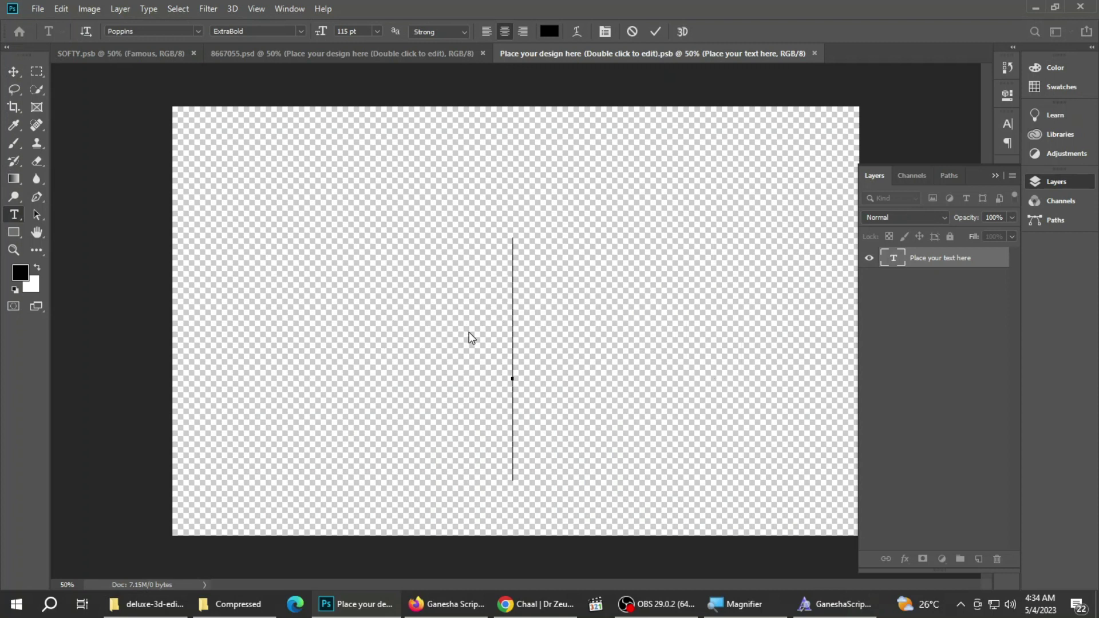
{"action": "type", "text": "SATAN"}
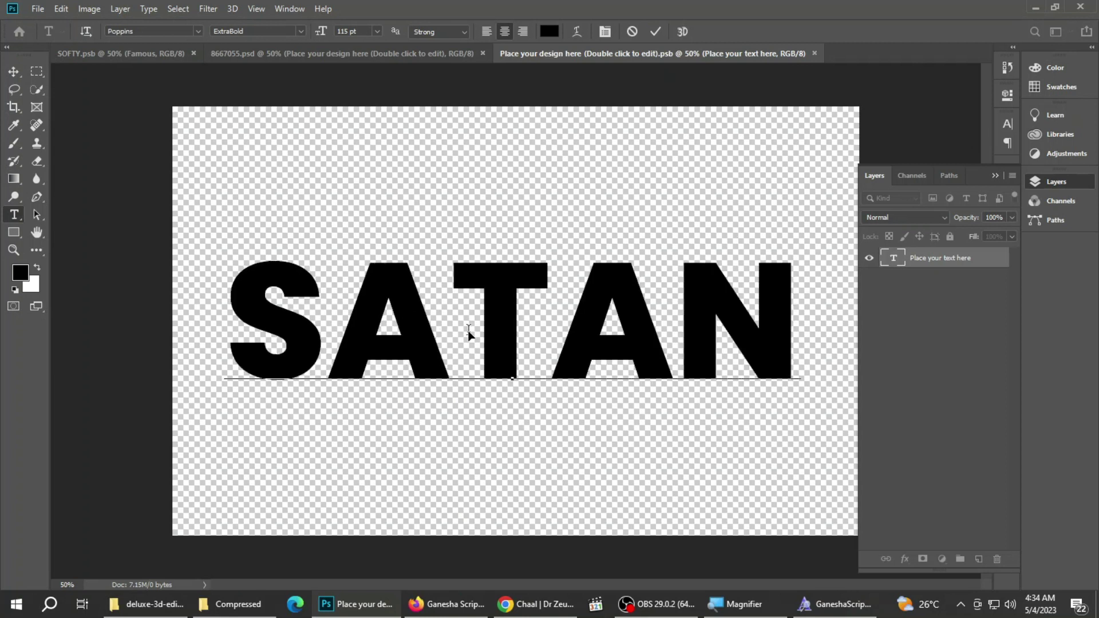
{"action": "key", "text": "ctrl+Return"}
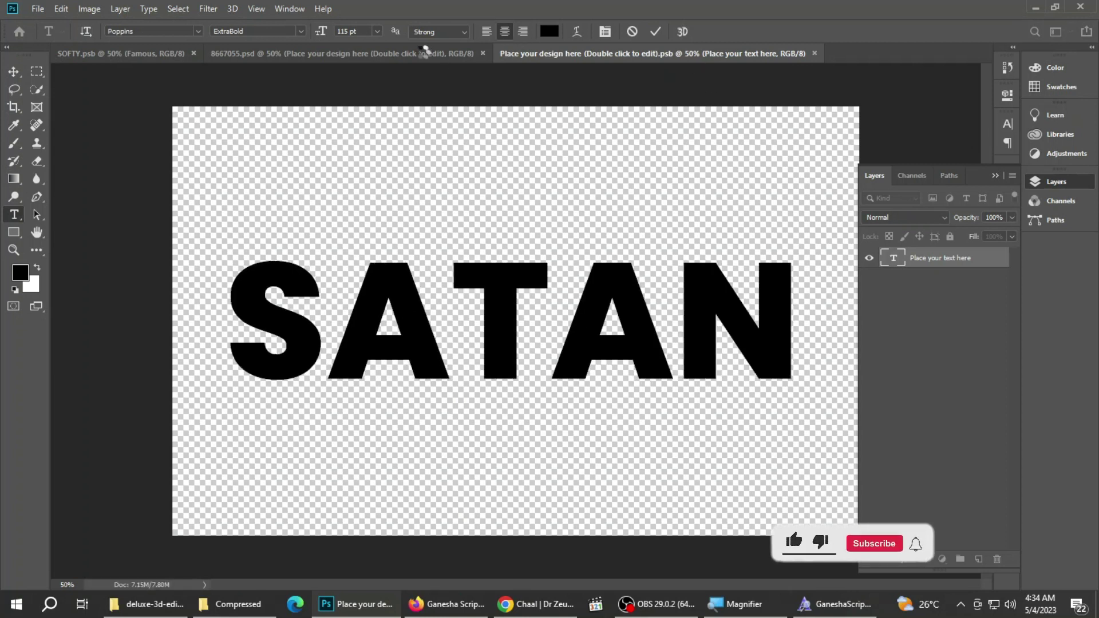
Step: Save the smart object and zoom in on SATAN in 8667055.psd
{"action": "key", "text": "ctrl+s"}
{"action": "left_click", "coordinate": [420, 55]}
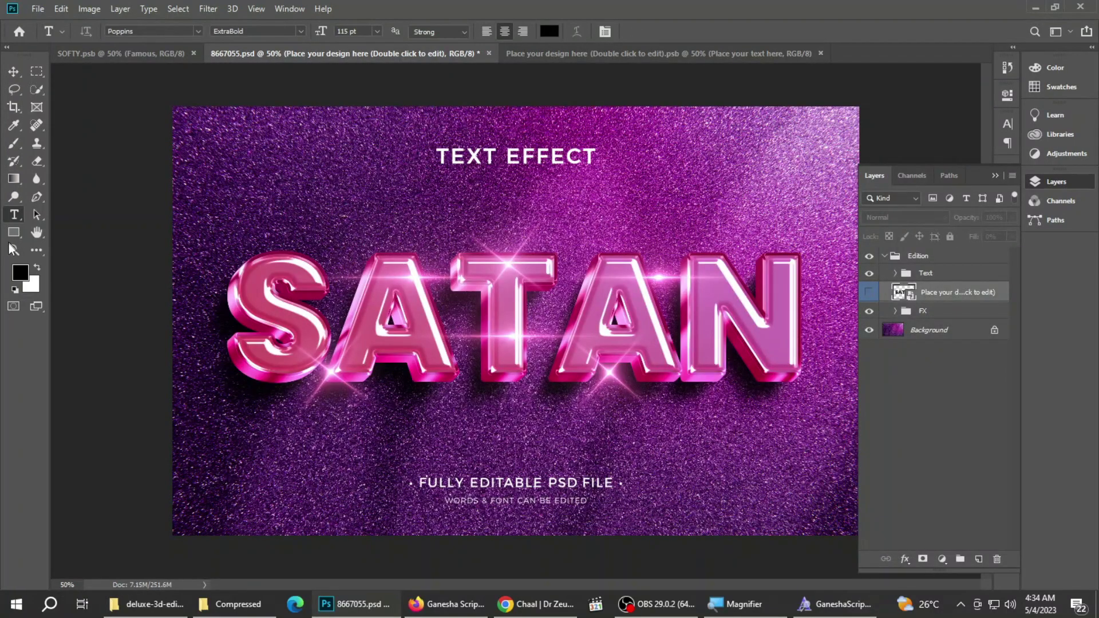
{"action": "left_click", "coordinate": [14, 255]}
{"action": "left_click_drag", "start_coordinate": [513, 322], "coordinate": [509, 193]}
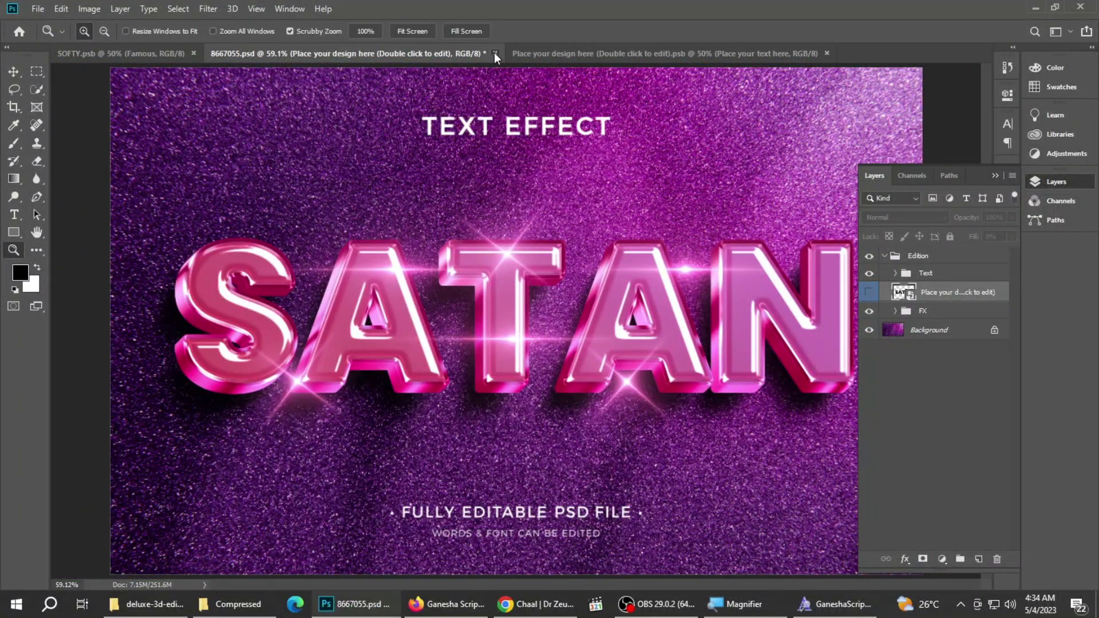
{"action": "left_click", "coordinate": [494, 53]}
{"action": "left_click", "coordinate": [600, 229]}
Step: Open the purple lightning template 8684866.psd from the template folder
{"action": "left_click", "coordinate": [146, 604]}
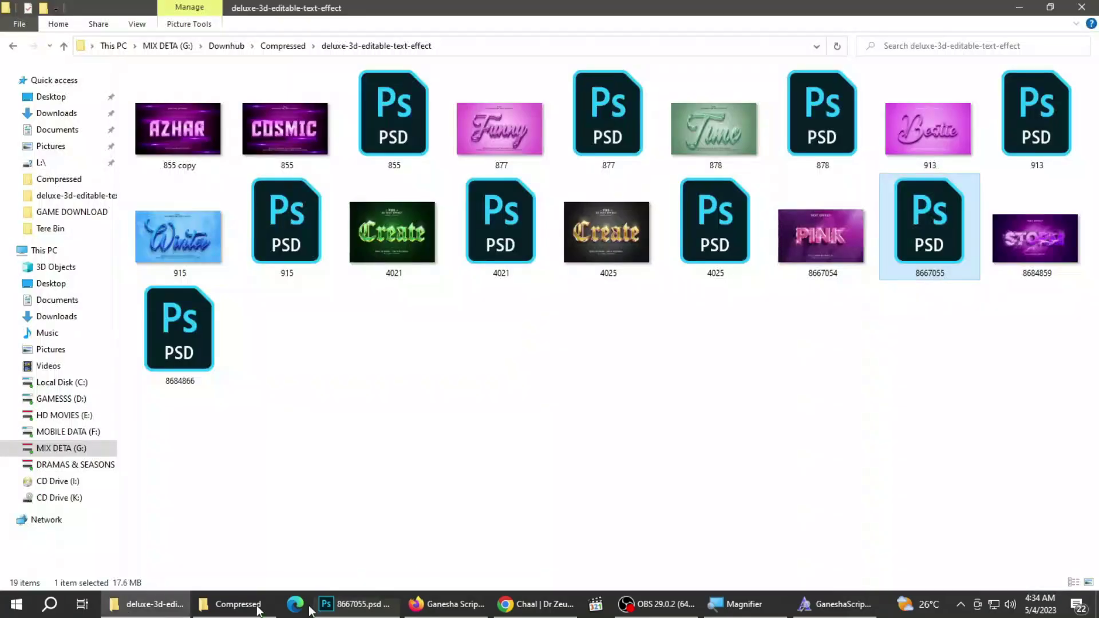
{"action": "double_click", "coordinate": [205, 359]}
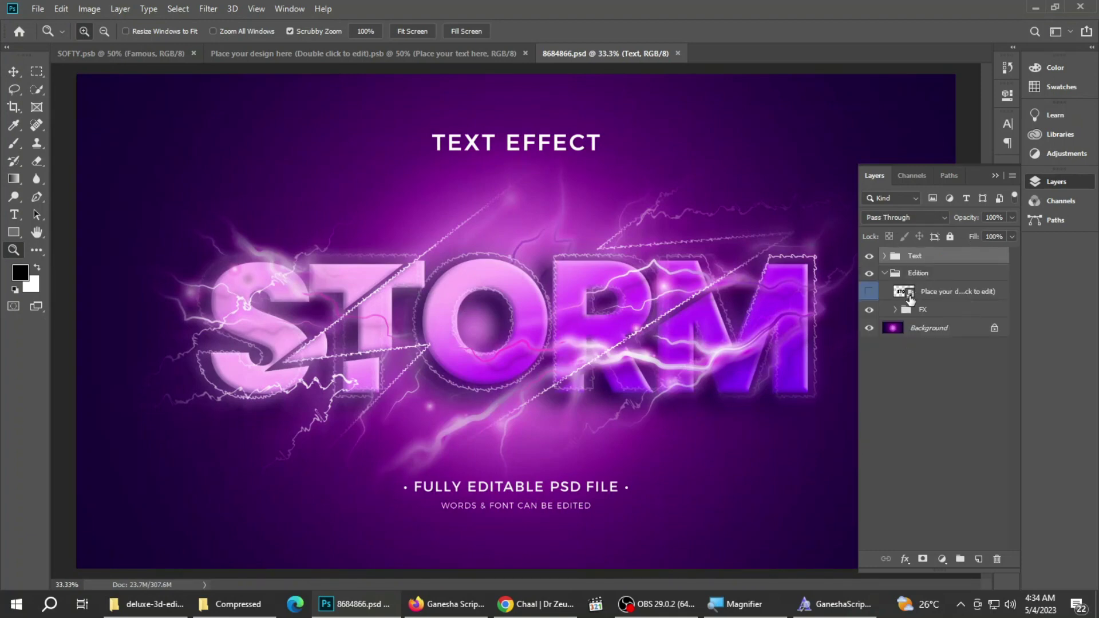
Step: Replace STORM with AYESHA inside the smart object and save its contents
{"action": "double_click", "coordinate": [908, 294]}
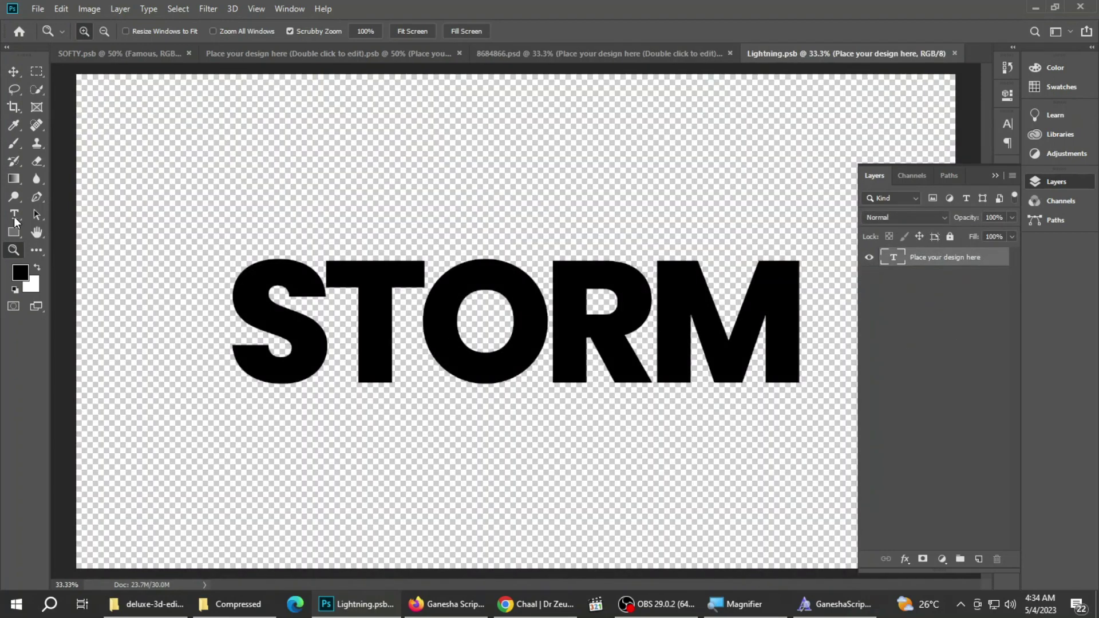
{"action": "left_click", "coordinate": [15, 223]}
{"action": "left_click", "coordinate": [427, 317]}
{"action": "key", "text": "ctrl+a"}
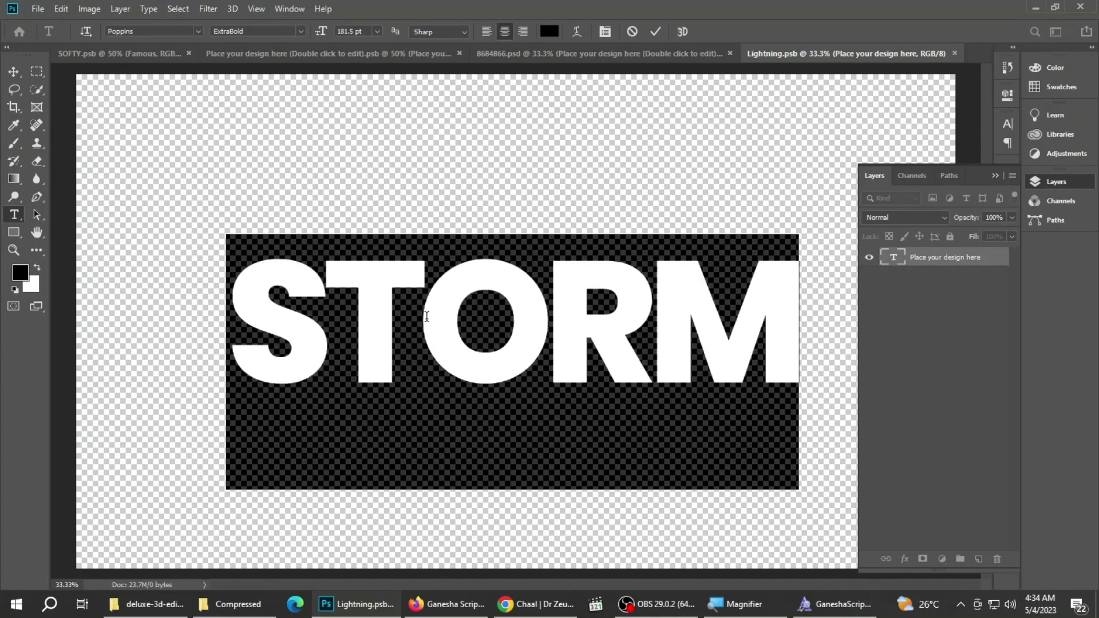
{"action": "key", "text": "BackSpace"}
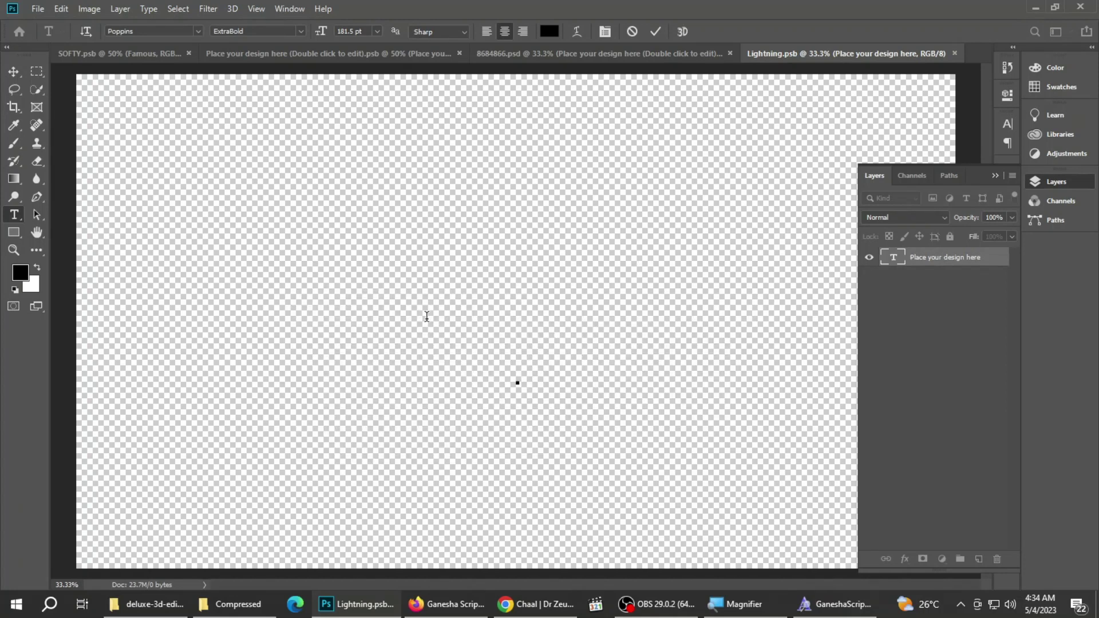
{"action": "type", "text": "AYESHA"}
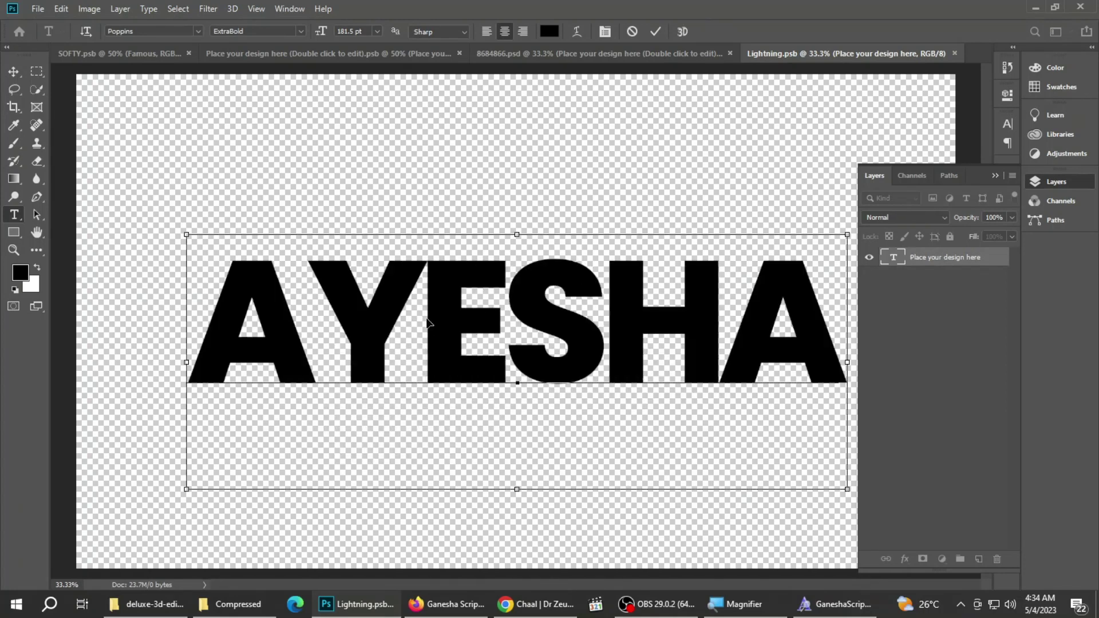
{"action": "key", "text": "ctrl+Return"}
{"action": "key", "text": "ctrl+s"}
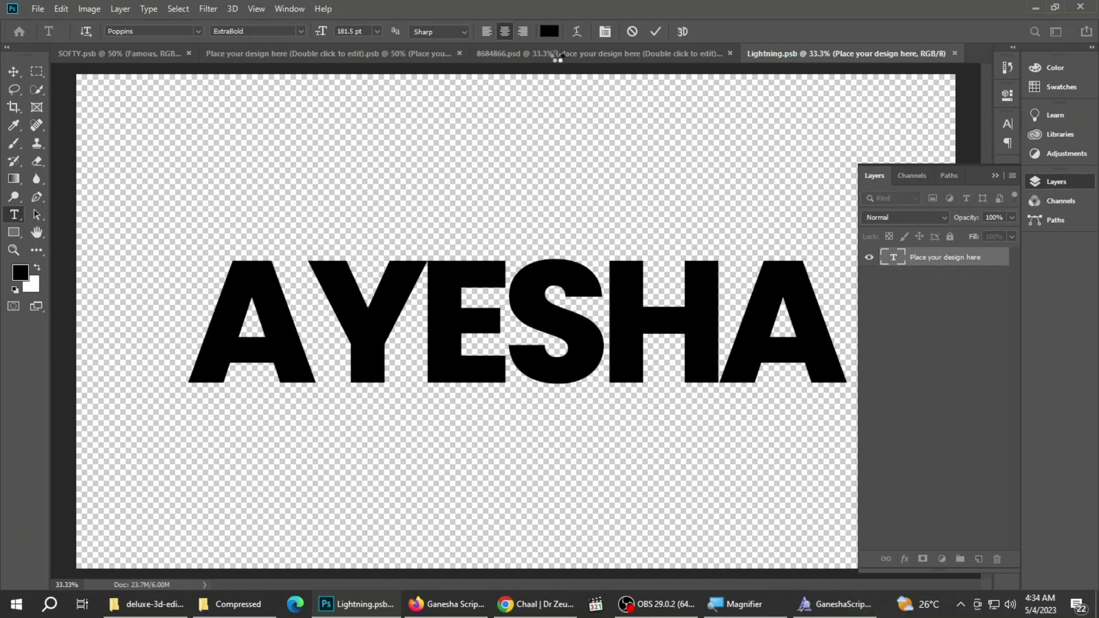
Step: Check the AYESHA lettering in 8684866.psd, then fit the whole design on screen
{"action": "left_click", "coordinate": [557, 54]}
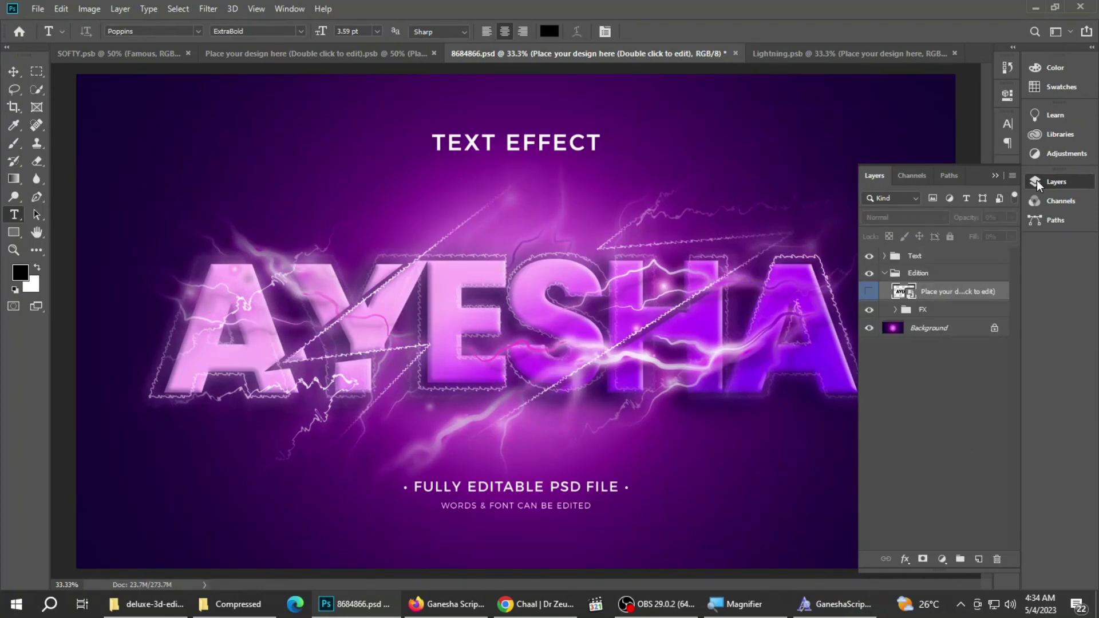
{"action": "left_click", "coordinate": [1040, 184]}
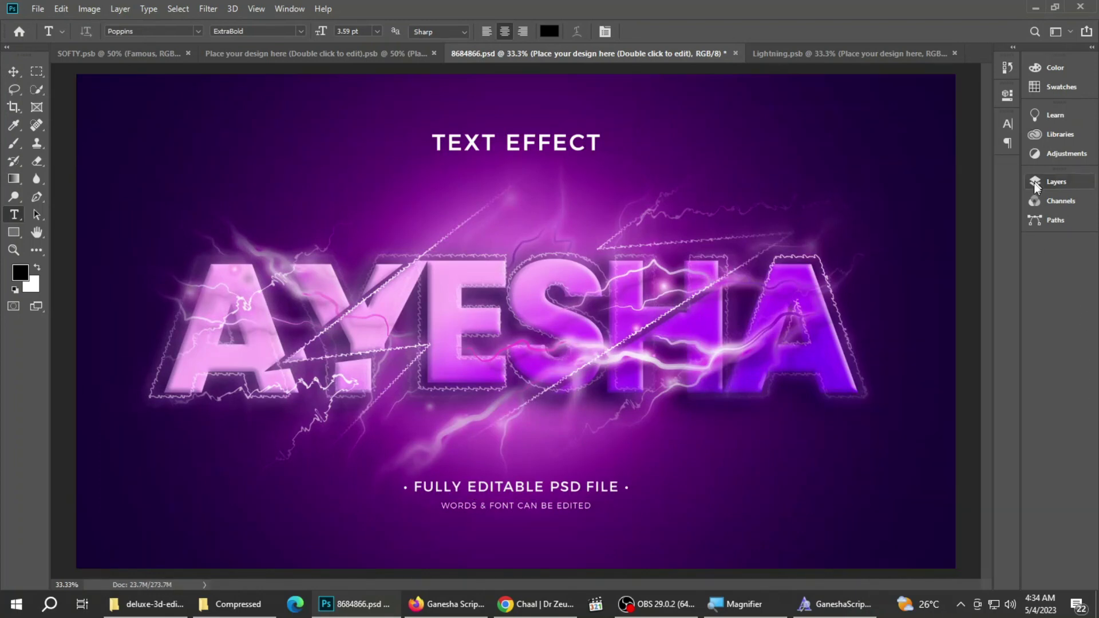
{"action": "left_click", "coordinate": [13, 250]}
{"action": "left_click", "coordinate": [609, 308]}
{"action": "right_click", "coordinate": [447, 292]}
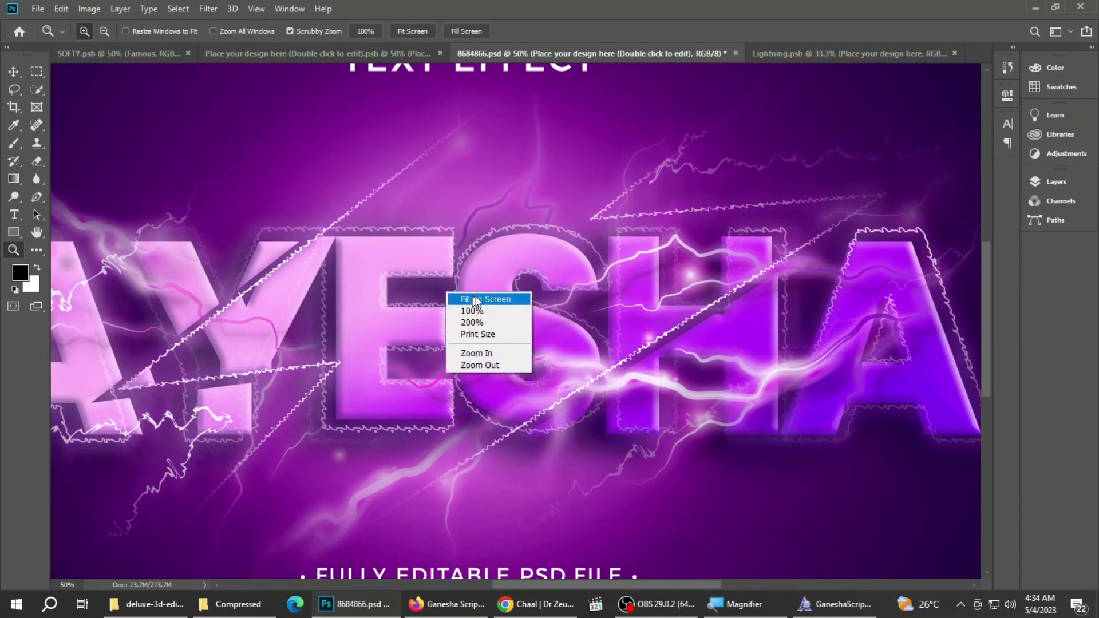
{"action": "left_click", "coordinate": [476, 299]}
Step: Bring the template folder window back to the front with no files selected
{"action": "left_click", "coordinate": [147, 605]}
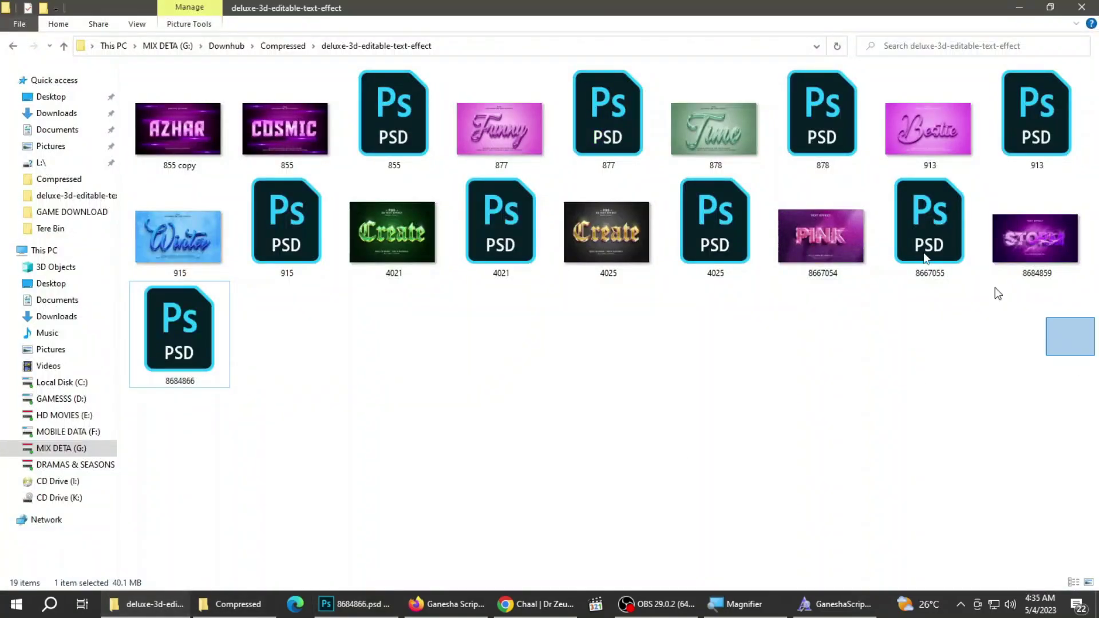
{"action": "key", "text": "ctrl+a"}
{"action": "left_click", "coordinate": [385, 389]}
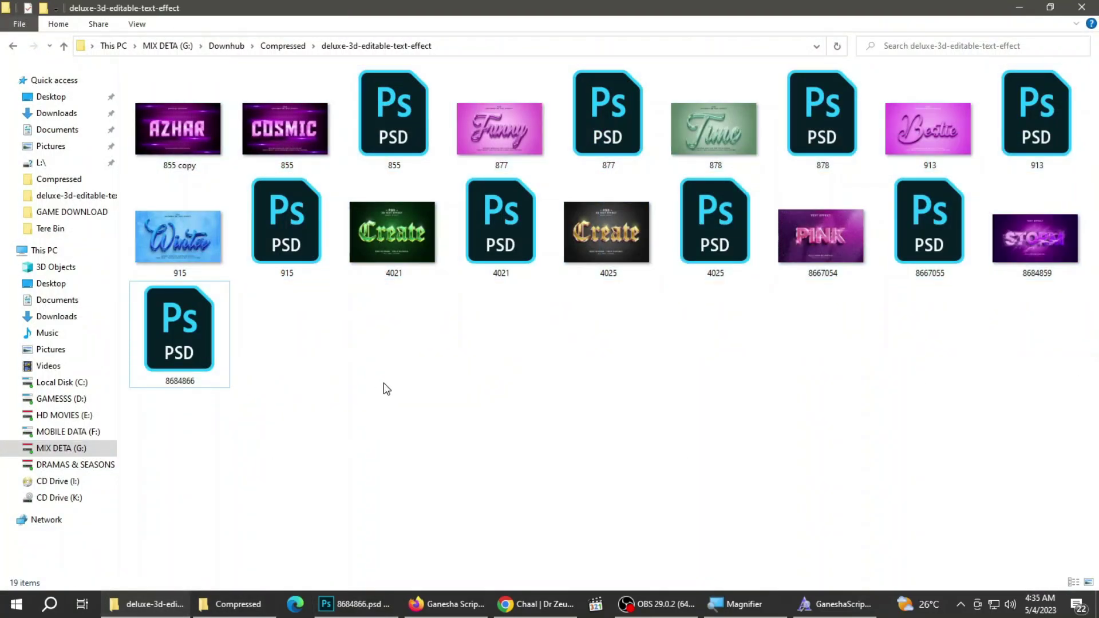